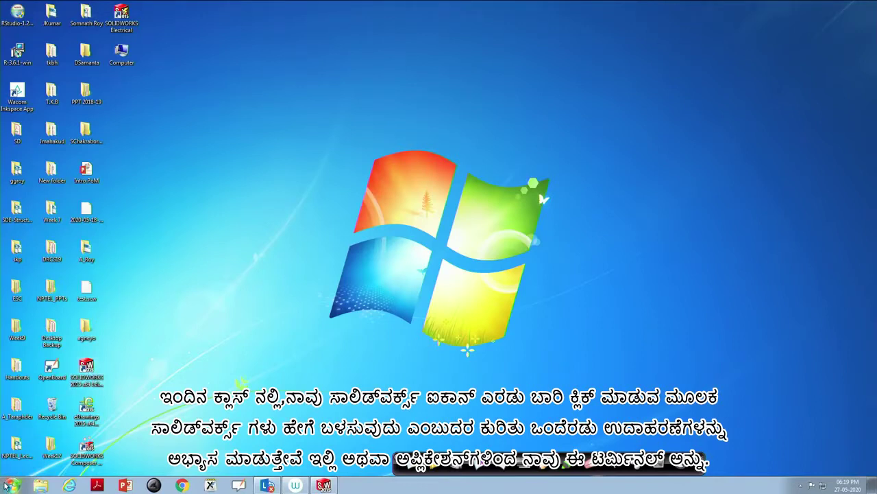
- Launch SOLIDWORKS 2015 from the taskbar
{"action": "left_click", "coordinate": [324, 486]}
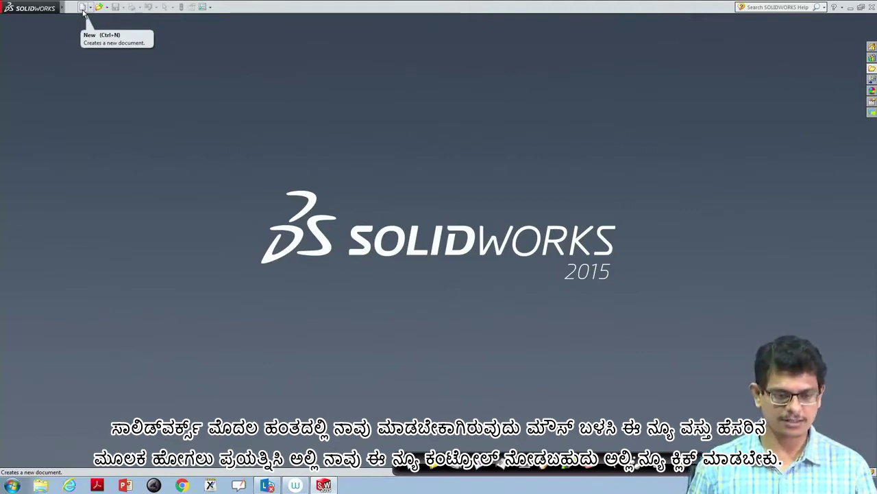
- Create a new blank part document through File > New
{"action": "left_click", "coordinate": [73, 8]}
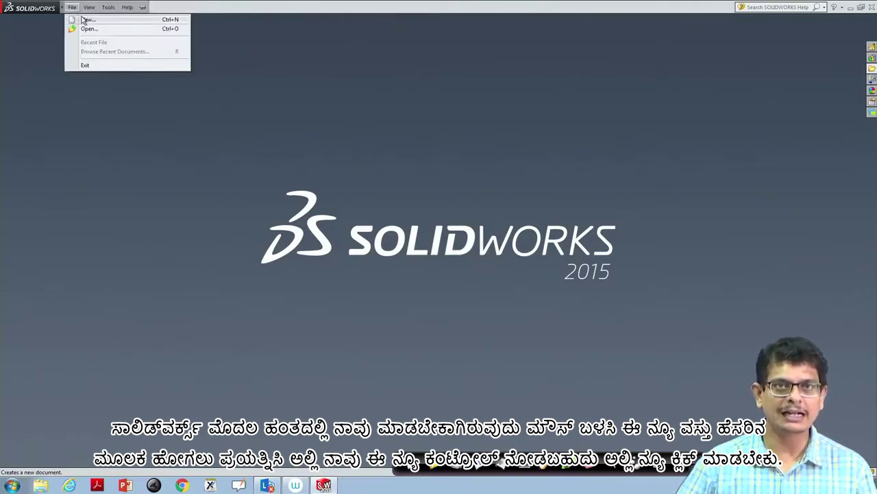
{"action": "left_click", "coordinate": [85, 19]}
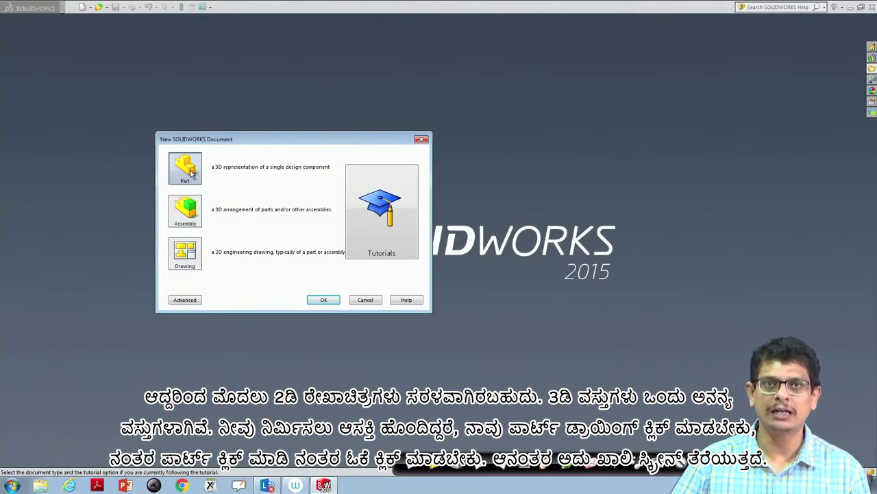
{"action": "left_click", "coordinate": [322, 300]}
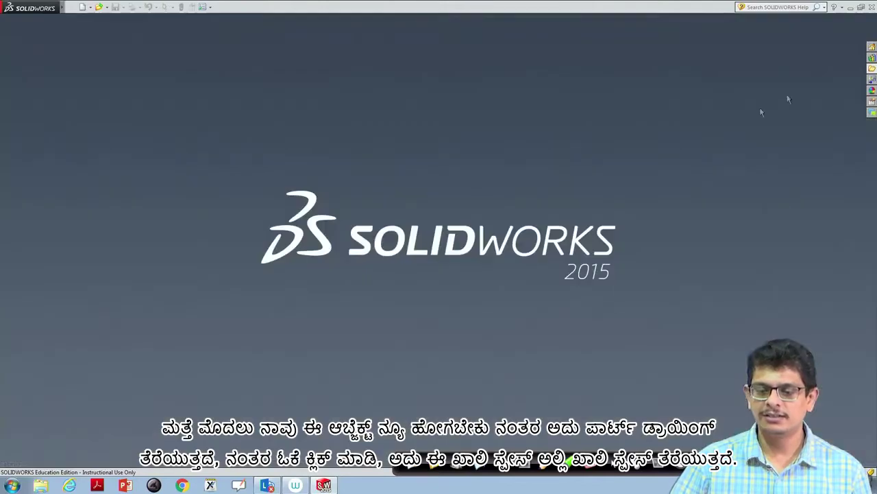
- Close Part2 and create another new part document, Part3
{"action": "left_click", "coordinate": [868, 54]}
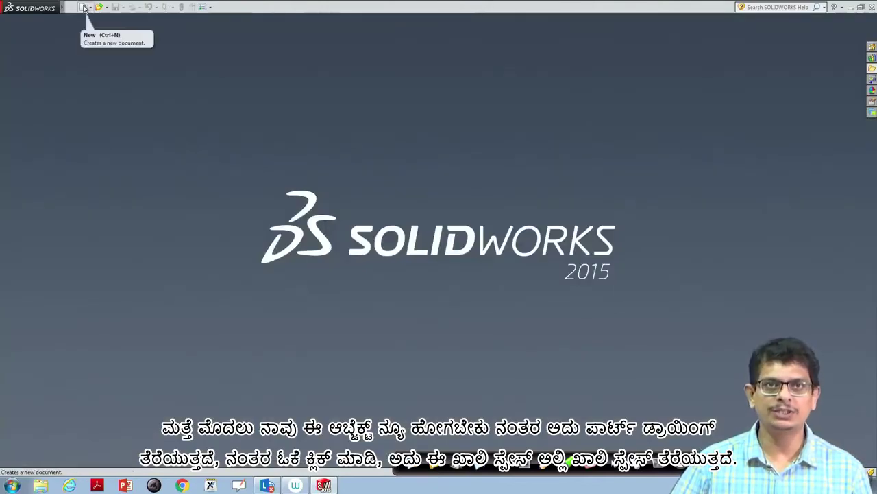
{"action": "left_click", "coordinate": [84, 7]}
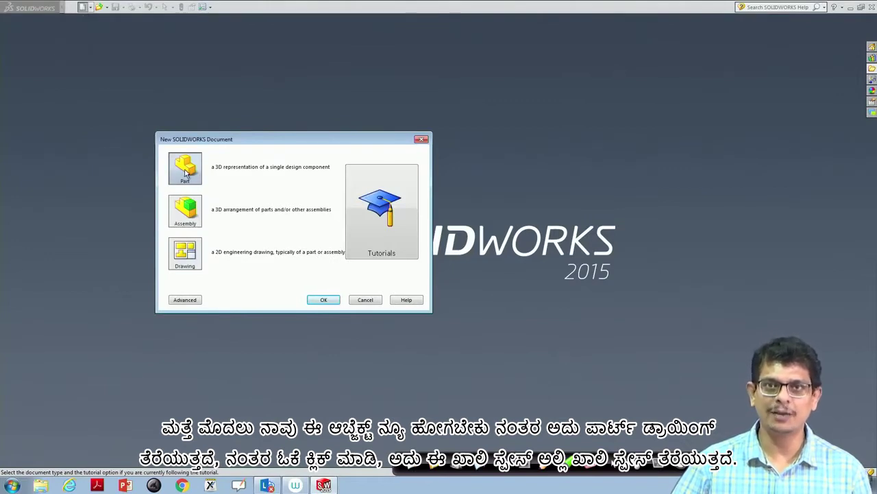
{"action": "left_click", "coordinate": [320, 298]}
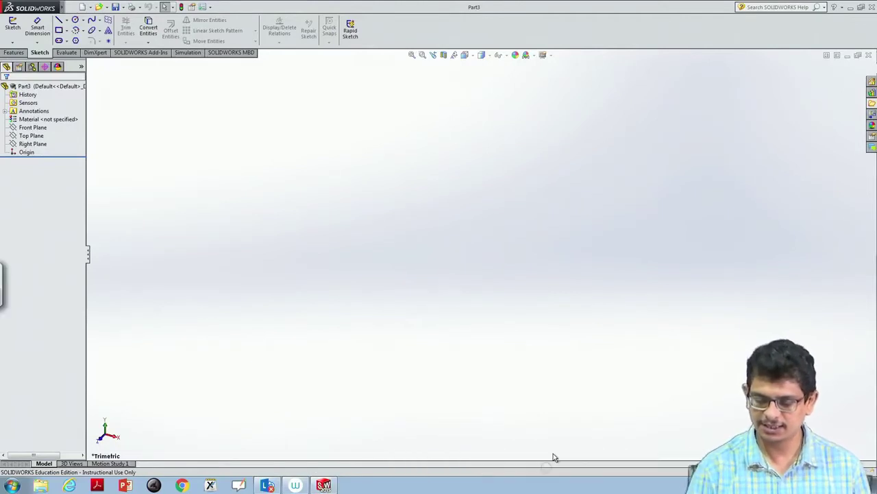
{"action": "mouse_move", "coordinate": [42, 106]}
{"action": "left_mouse_down"}
{"action": "mouse_move", "coordinate": [74, 137]}
{"action": "mouse_move", "coordinate": [30, 97]}
{"action": "left_mouse_up"}
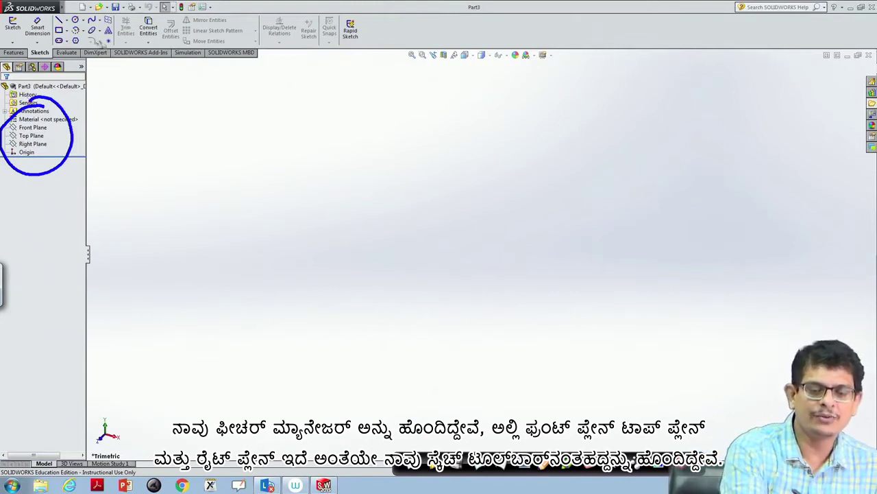
{"action": "mouse_move", "coordinate": [24, 10]}
{"action": "left_mouse_down"}
{"action": "mouse_move", "coordinate": [348, 11]}
{"action": "mouse_move", "coordinate": [23, 42]}
{"action": "left_mouse_up"}
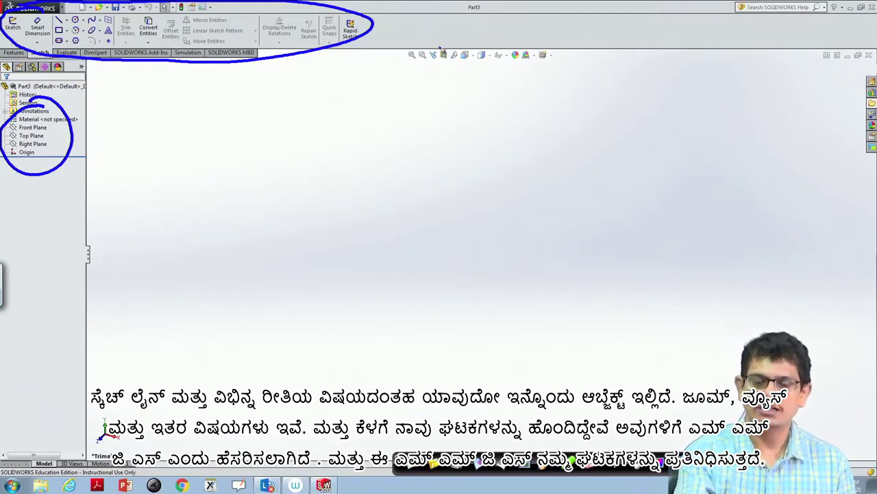
{"action": "mouse_move", "coordinate": [454, 39]}
{"action": "left_mouse_down"}
{"action": "mouse_move", "coordinate": [555, 40]}
{"action": "mouse_move", "coordinate": [426, 38]}
{"action": "left_mouse_up"}
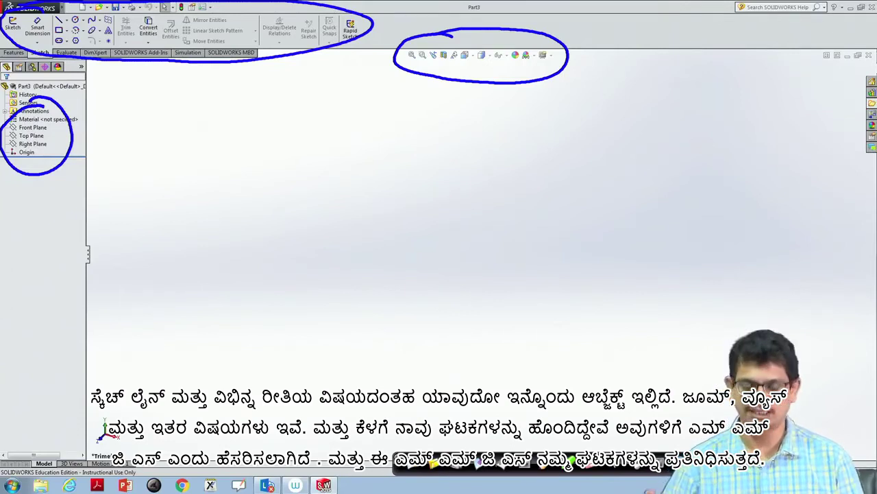
{"action": "left_click", "coordinate": [610, 465]}
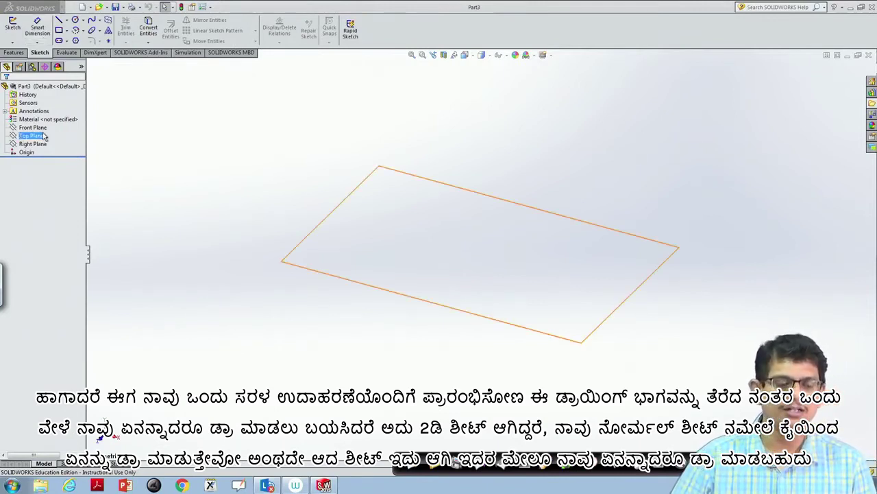
- Highlight the Top Plane, then the Front Plane, in the design tree to preview their outlines
{"action": "key", "text": "Up"}
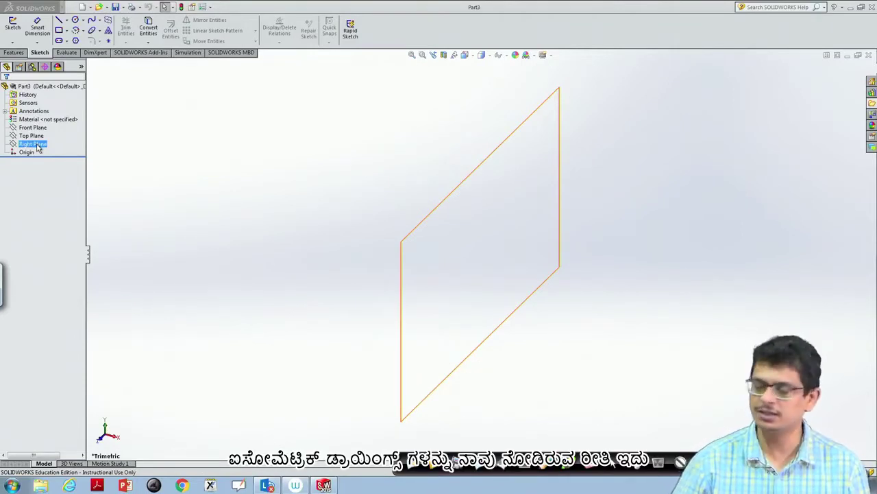
{"action": "left_click", "coordinate": [547, 470]}
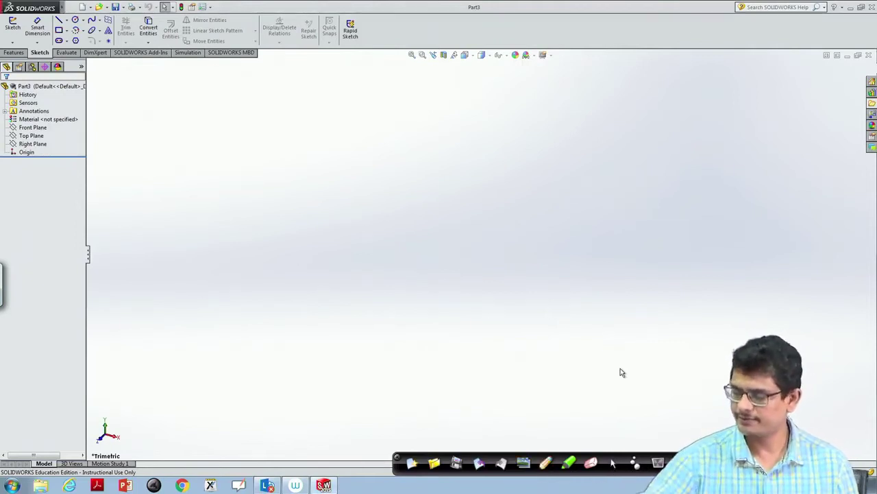
{"action": "left_click", "coordinate": [29, 136]}
{"action": "left_click", "coordinate": [30, 129]}
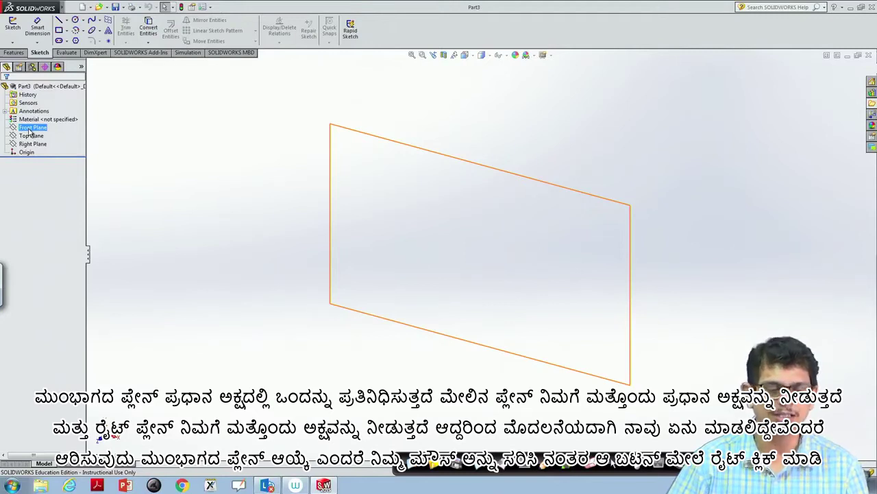
- Turn the view Normal To the Front Plane
{"action": "right_click", "coordinate": [31, 128]}
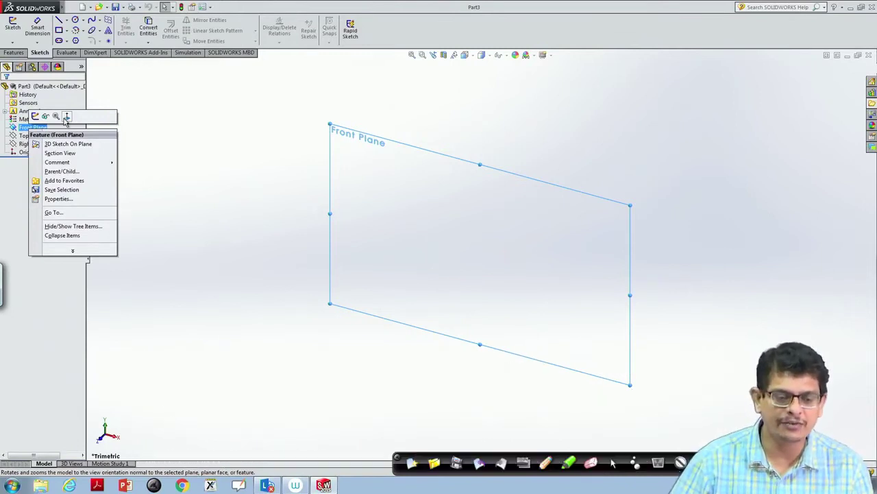
{"action": "left_click", "coordinate": [66, 117]}
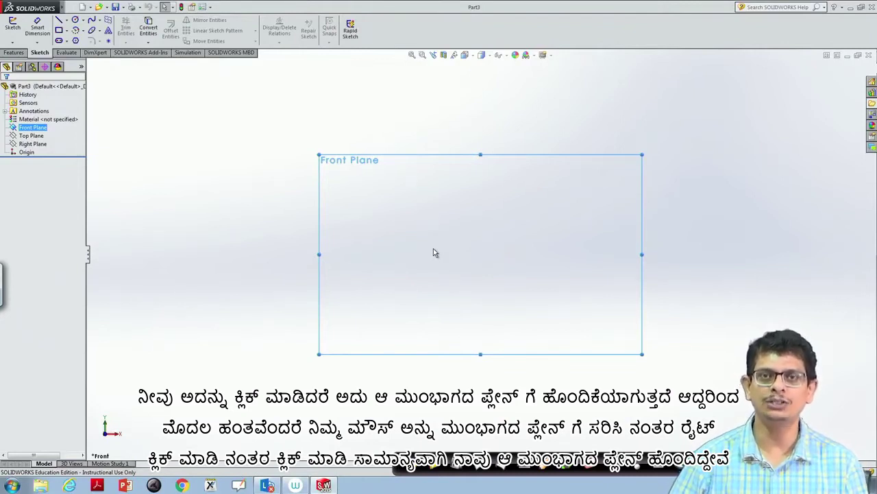
{"action": "right_click", "coordinate": [34, 133]}
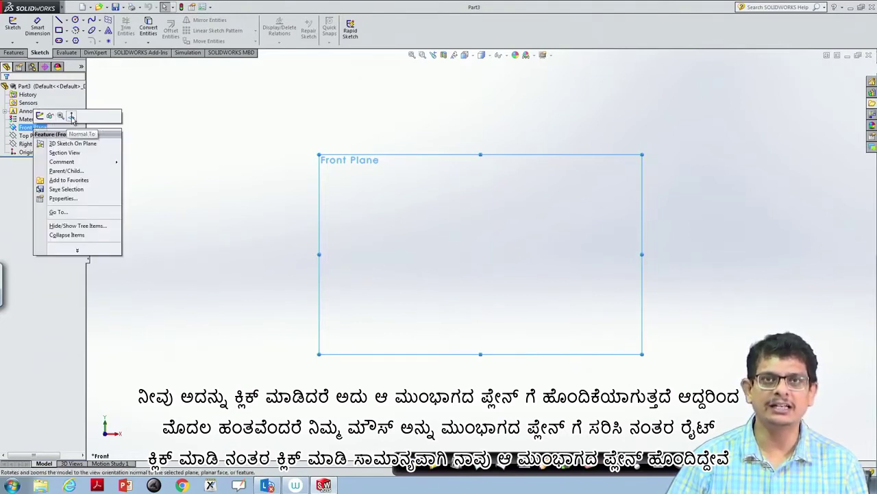
{"action": "left_click", "coordinate": [72, 119]}
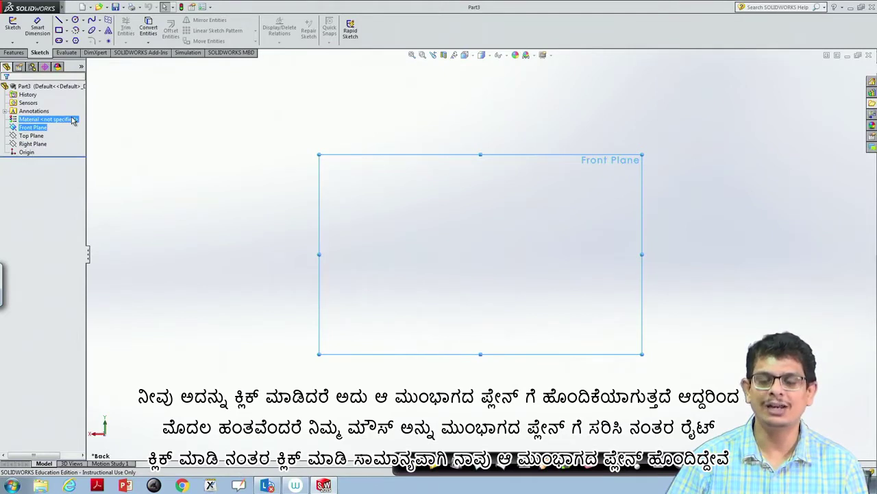
- View the Top Plane face-on, then return to viewing the Front Plane face-on
{"action": "left_click", "coordinate": [34, 137]}
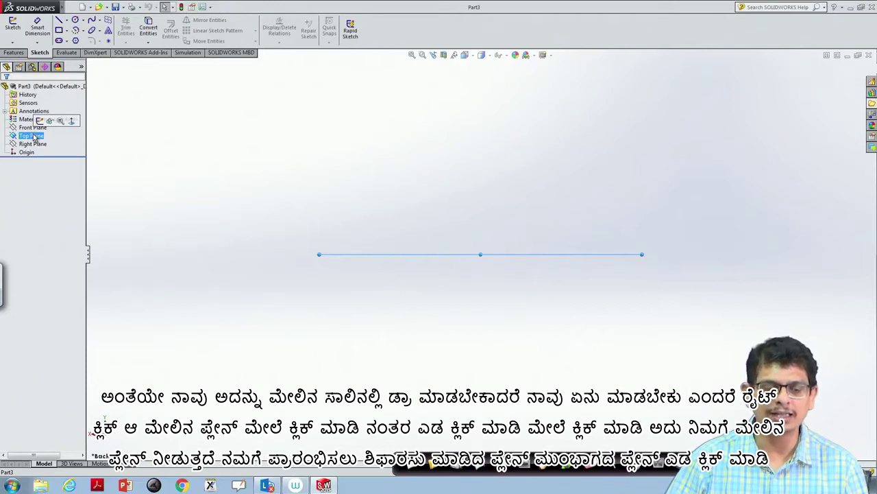
{"action": "left_click", "coordinate": [72, 121]}
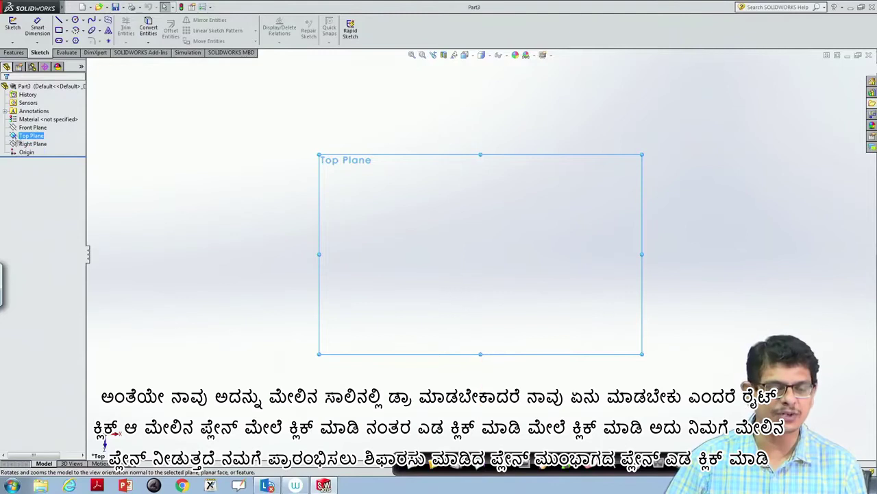
{"action": "left_click", "coordinate": [31, 128]}
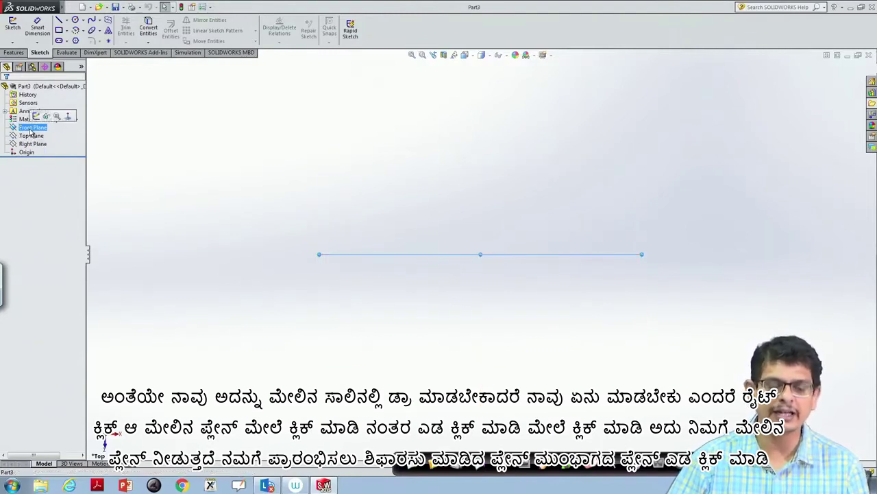
{"action": "left_click", "coordinate": [69, 117]}
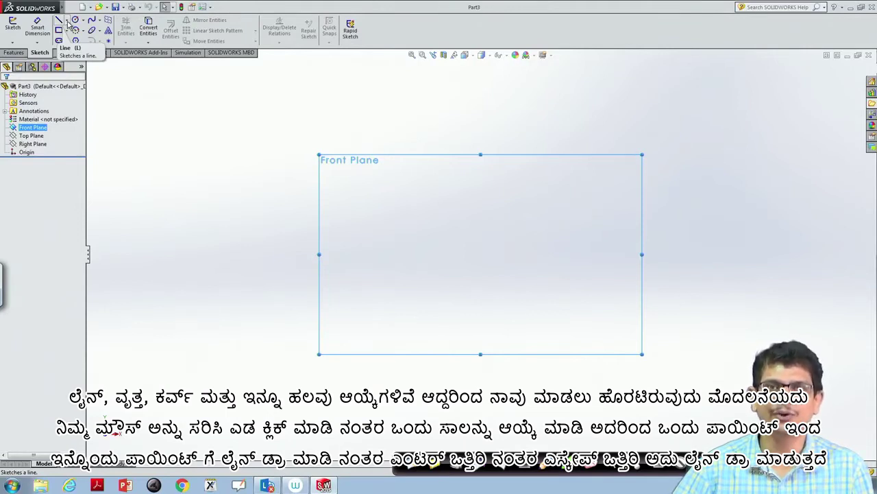
- Sketch one horizontal line on the Front Plane just left of the origin
{"action": "left_click", "coordinate": [66, 23]}
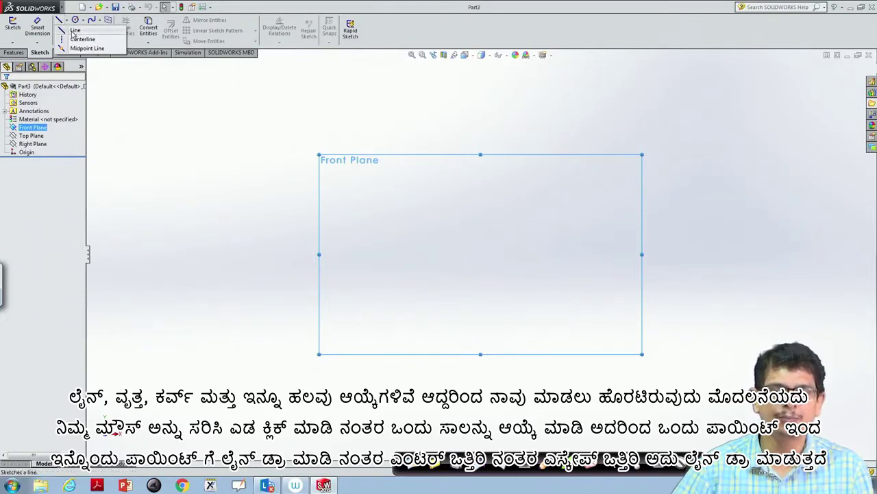
{"action": "left_click", "coordinate": [74, 30]}
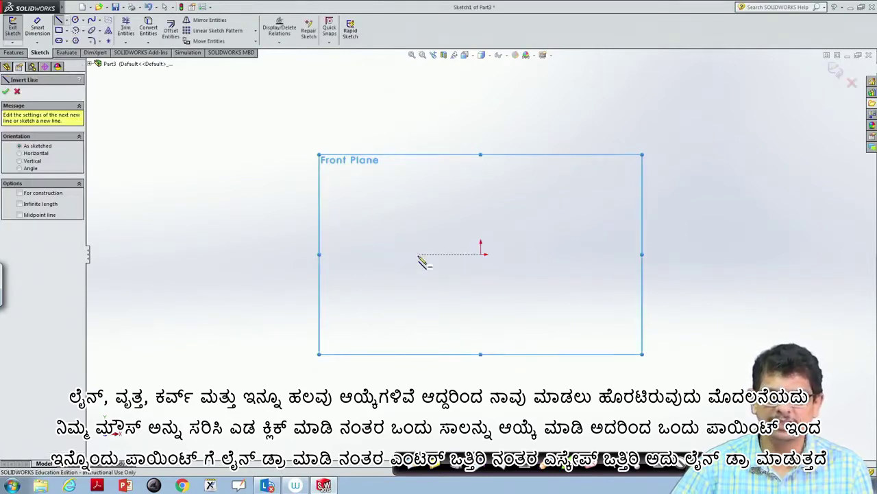
{"action": "left_click", "coordinate": [340, 254]}
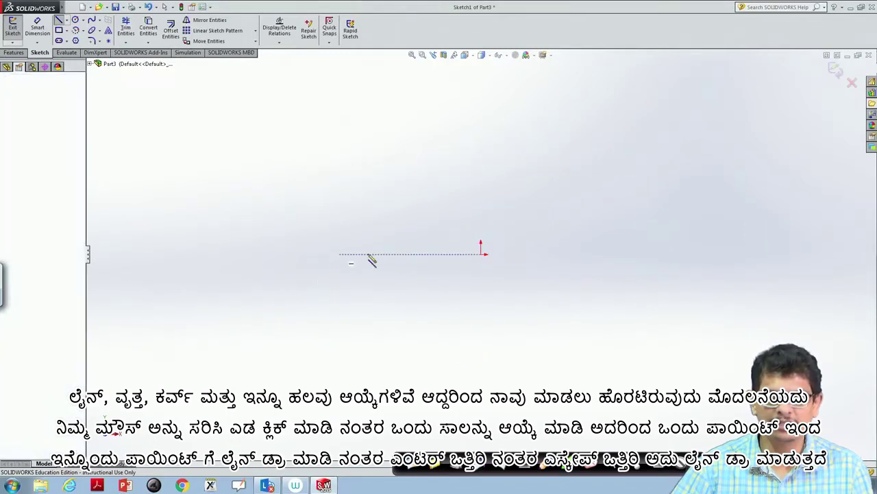
{"action": "left_click", "coordinate": [431, 255]}
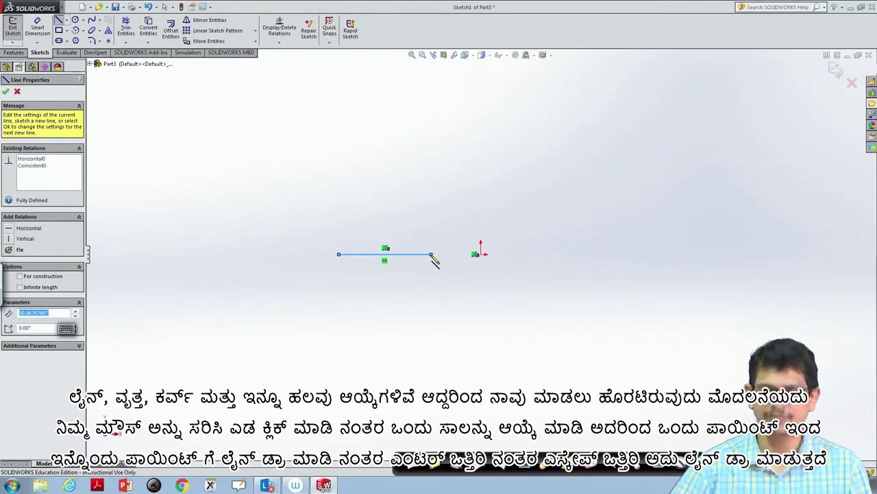
{"action": "key", "text": "Escape"}
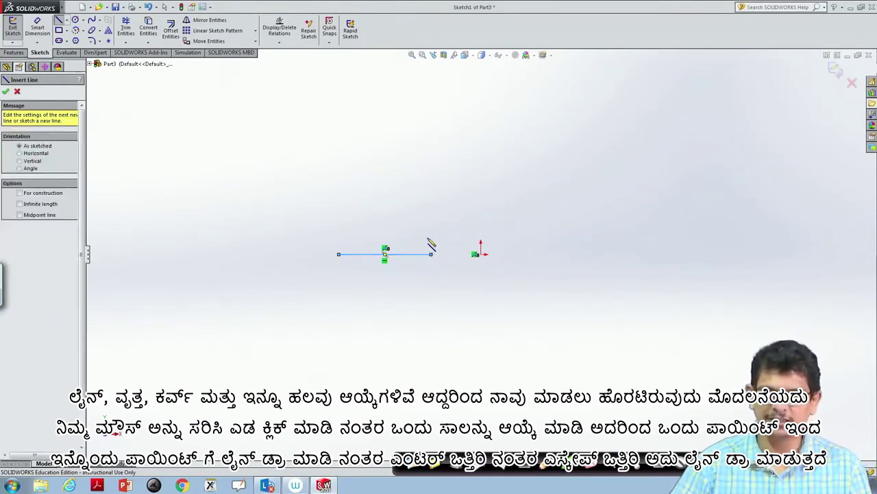
{"action": "key", "text": "Escape"}
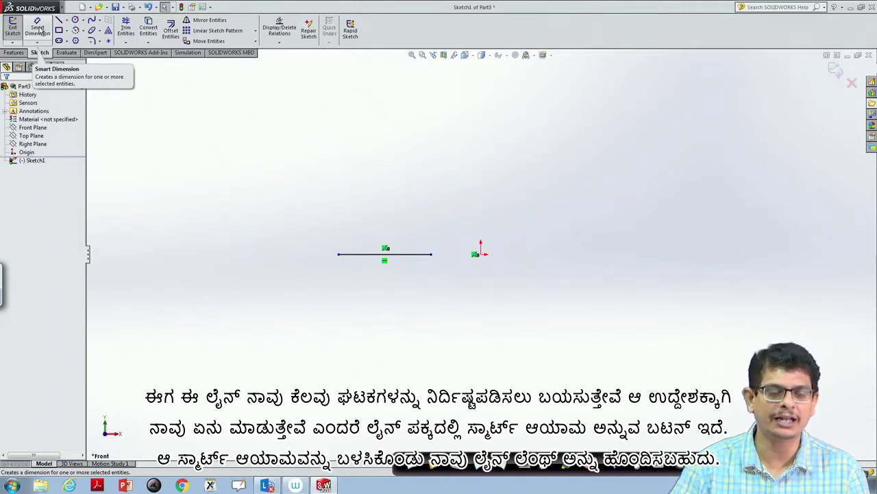
- Add a length dimension above the horizontal line and enter 50 as its value
{"action": "left_click", "coordinate": [40, 31]}
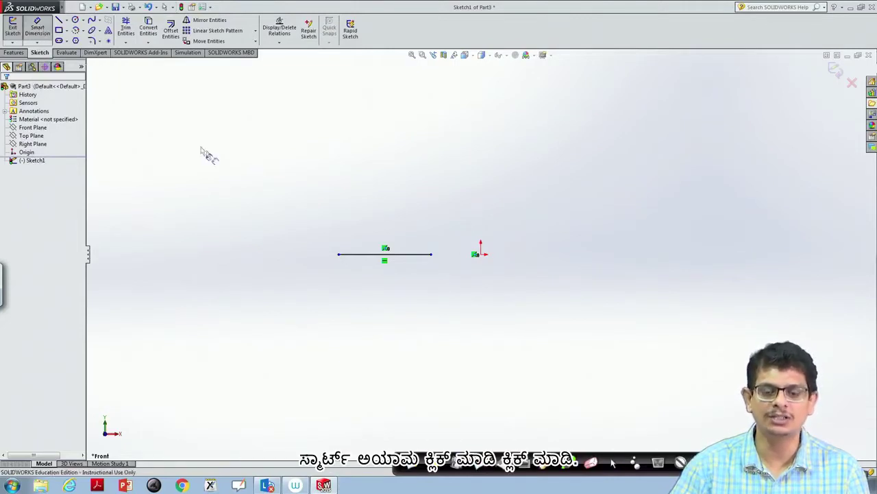
{"action": "left_click", "coordinate": [366, 255]}
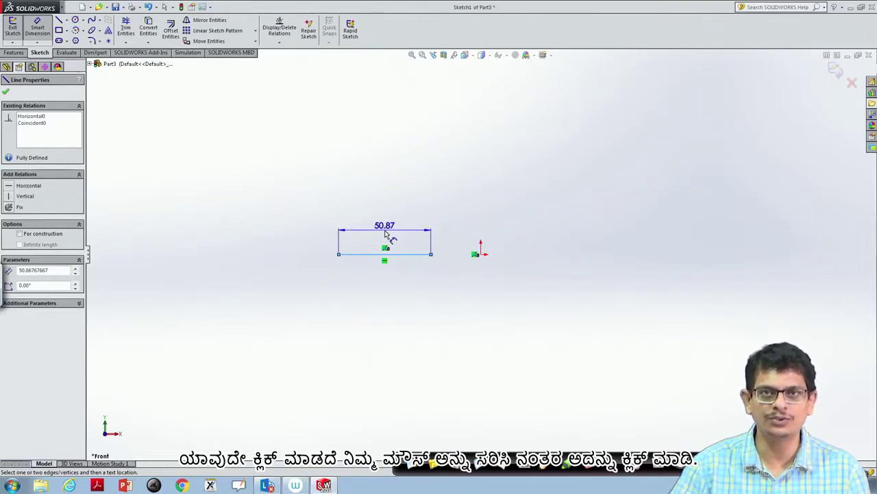
{"action": "left_click", "coordinate": [385, 234]}
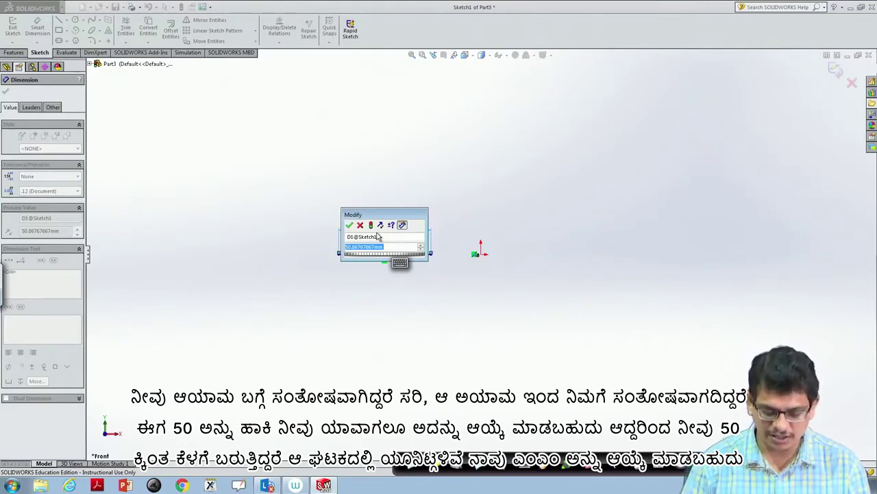
{"action": "type", "text": "50"}
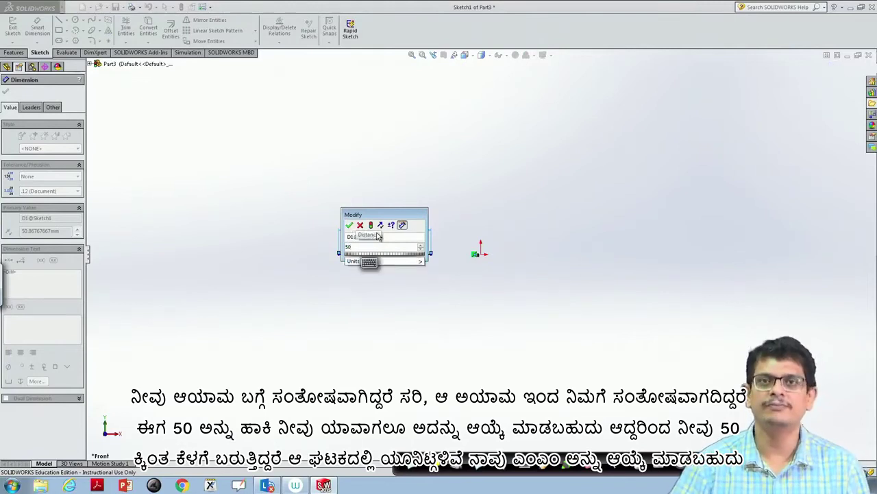
{"action": "mouse_move", "coordinate": [371, 262]}
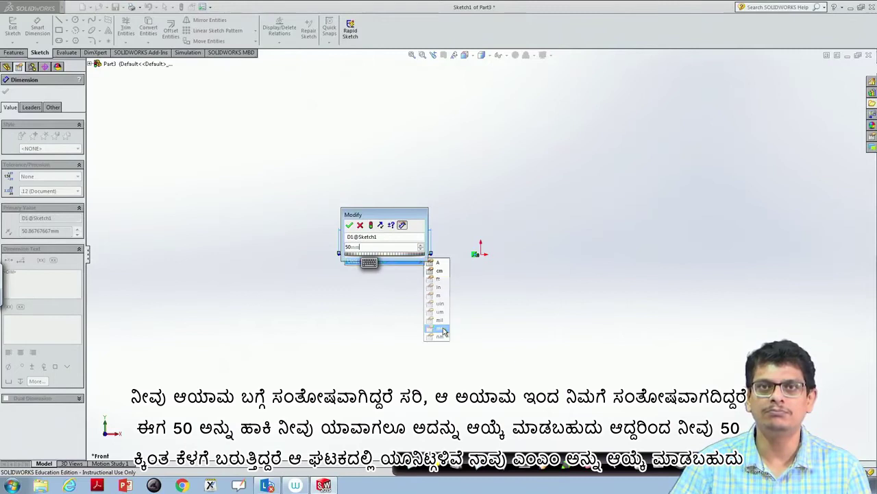
- Set the dimension unit to mm and accept the 50 mm line length
{"action": "left_click", "coordinate": [441, 328]}
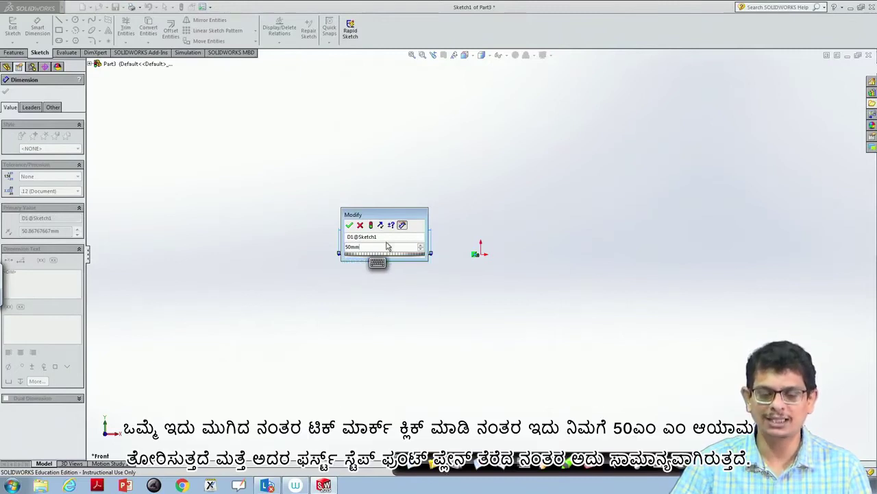
{"action": "left_click", "coordinate": [350, 226]}
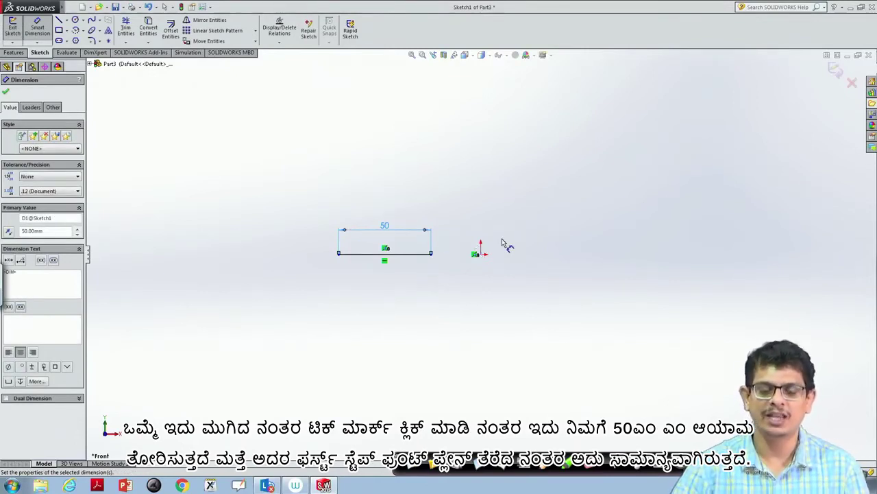
{"action": "left_click", "coordinate": [66, 23]}
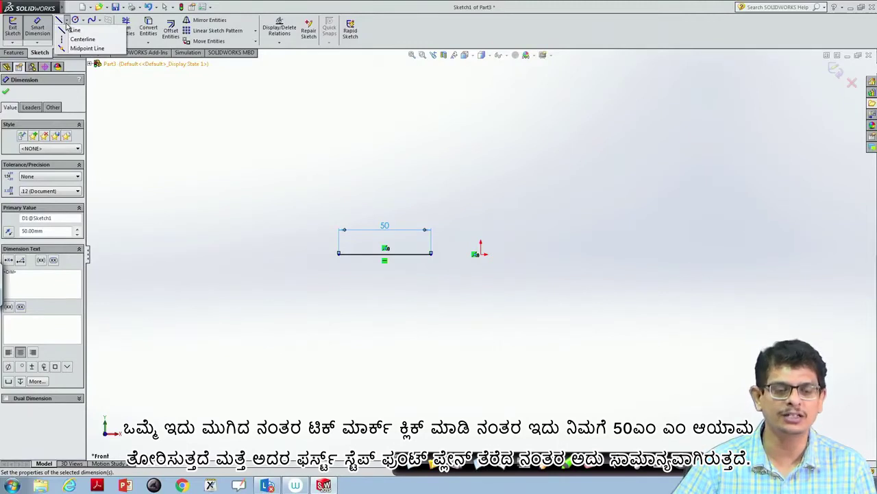
- Draw a diagonal line sloping down to the right, right of the origin
{"action": "left_click", "coordinate": [72, 30]}
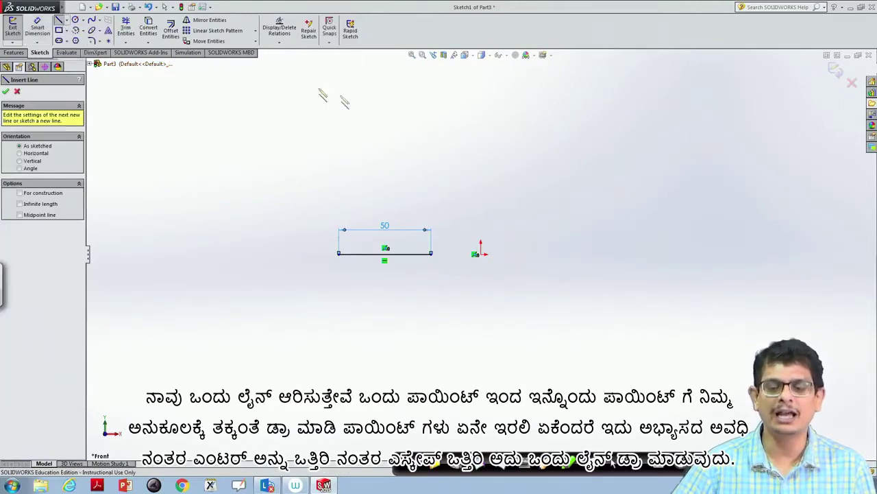
{"action": "left_click", "coordinate": [509, 170]}
{"action": "left_click", "coordinate": [605, 266]}
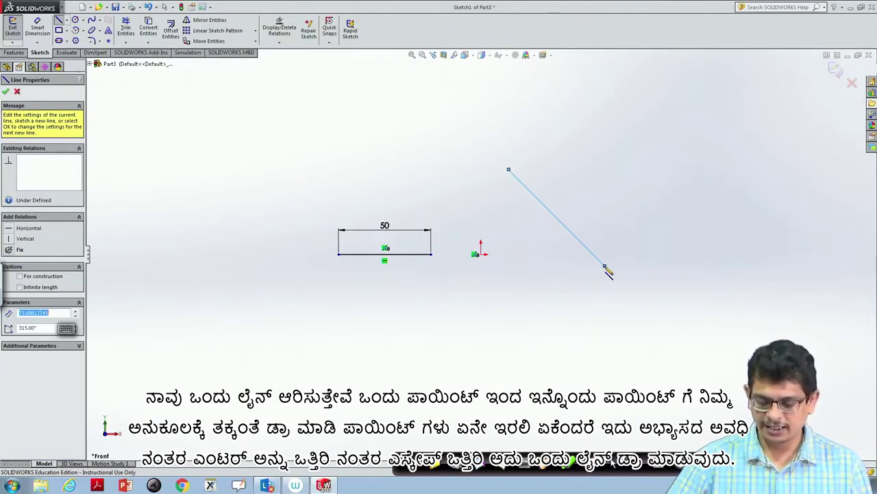
{"action": "key", "text": "Return"}
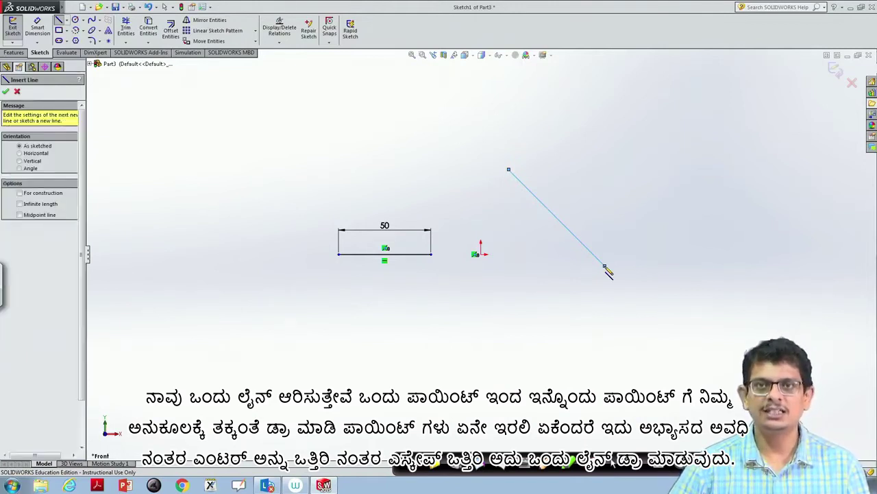
{"action": "key", "text": "Escape"}
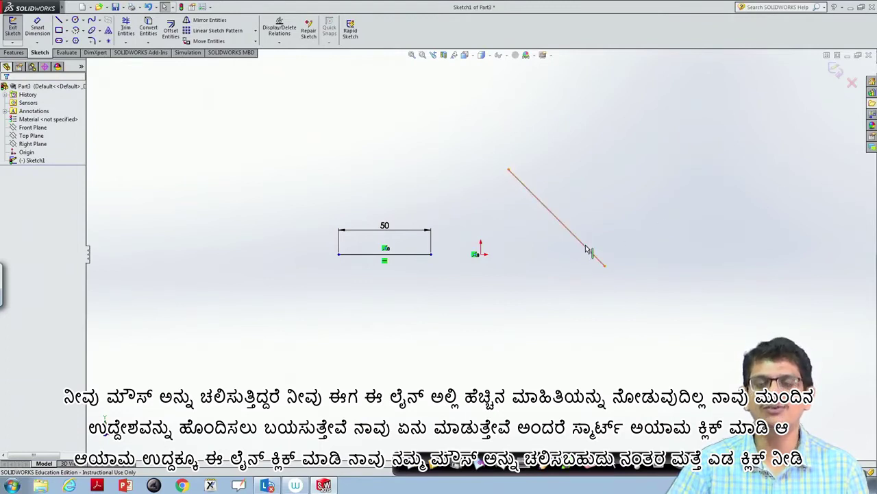
- Dimension the diagonal line to a length of 75 mm
{"action": "left_click", "coordinate": [38, 29]}
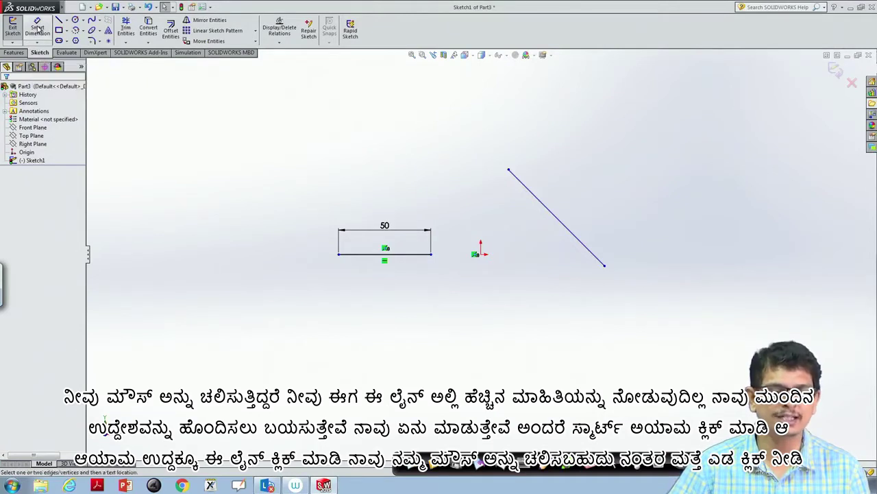
{"action": "left_click", "coordinate": [547, 209]}
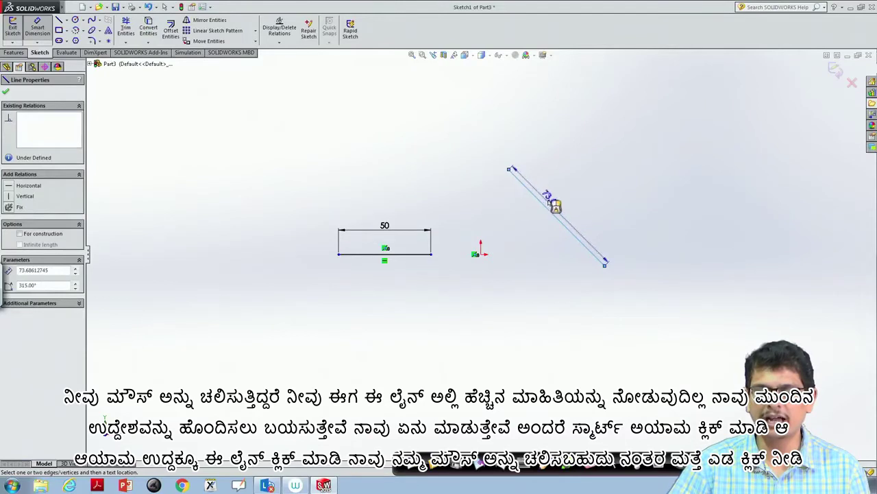
{"action": "left_click", "coordinate": [601, 187]}
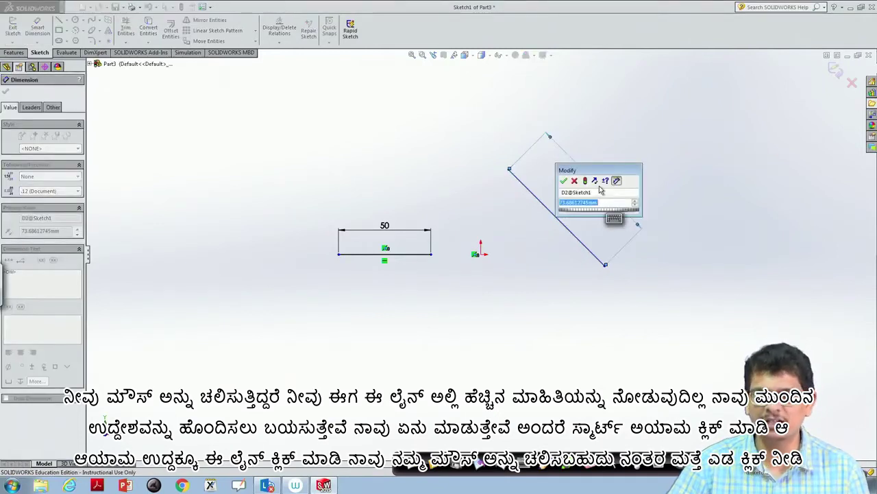
{"action": "type", "text": "75"}
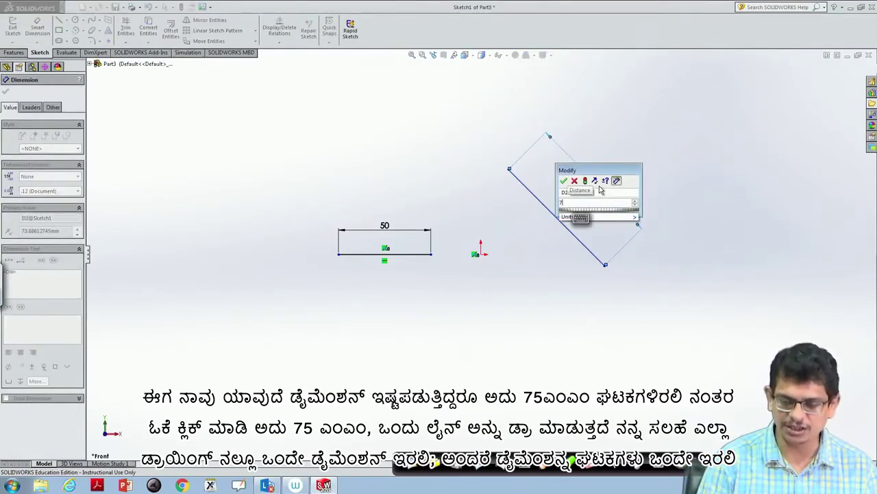
{"action": "left_click", "coordinate": [598, 217]}
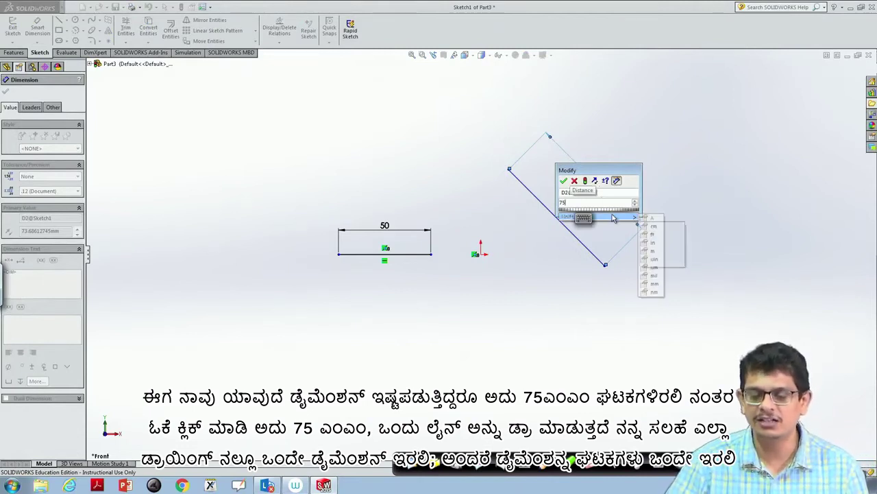
{"action": "left_click", "coordinate": [653, 284]}
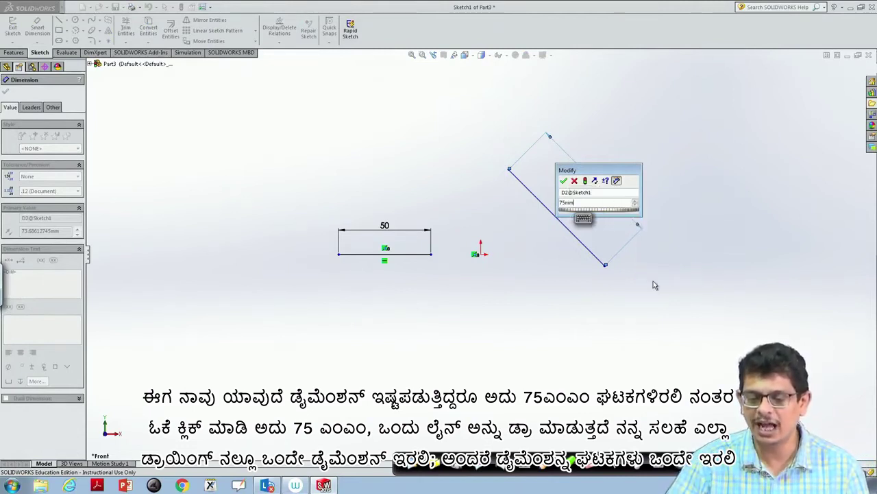
{"action": "left_click", "coordinate": [564, 180]}
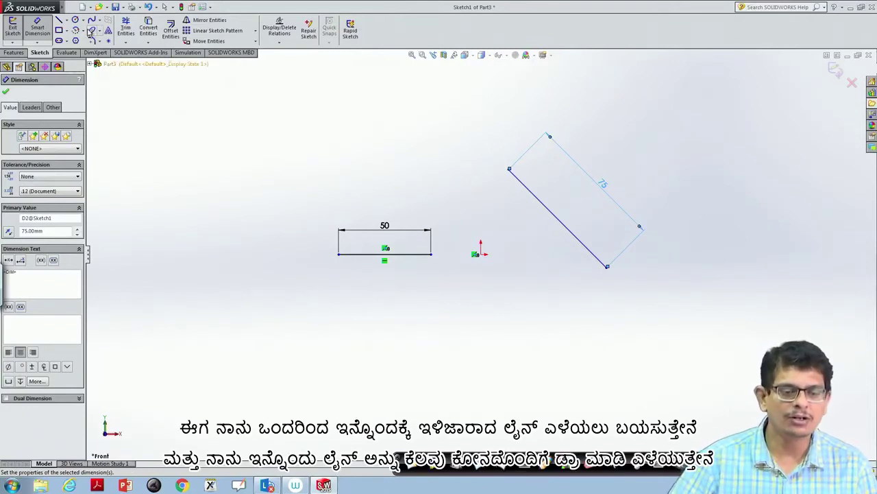
- Draw two joined lines forming a V shape left of the 50 mm line
{"action": "left_click", "coordinate": [67, 20]}
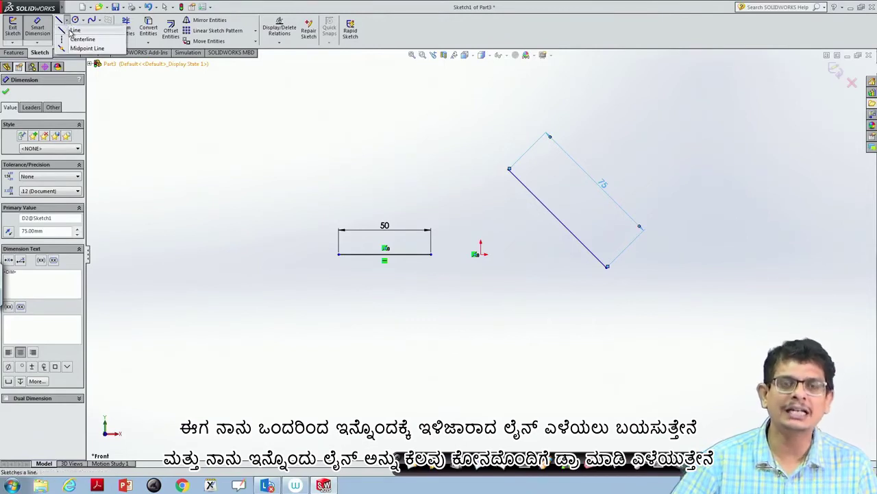
{"action": "left_click", "coordinate": [76, 27]}
{"action": "left_click", "coordinate": [208, 213]}
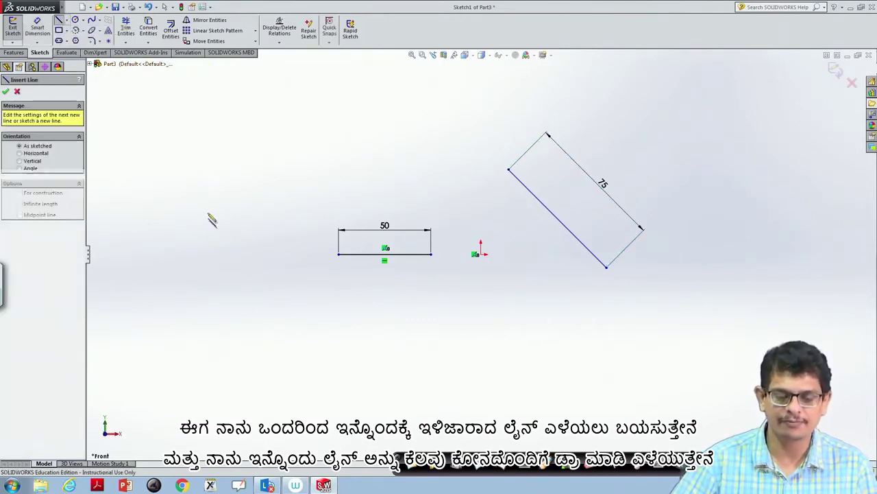
{"action": "left_click", "coordinate": [294, 320]}
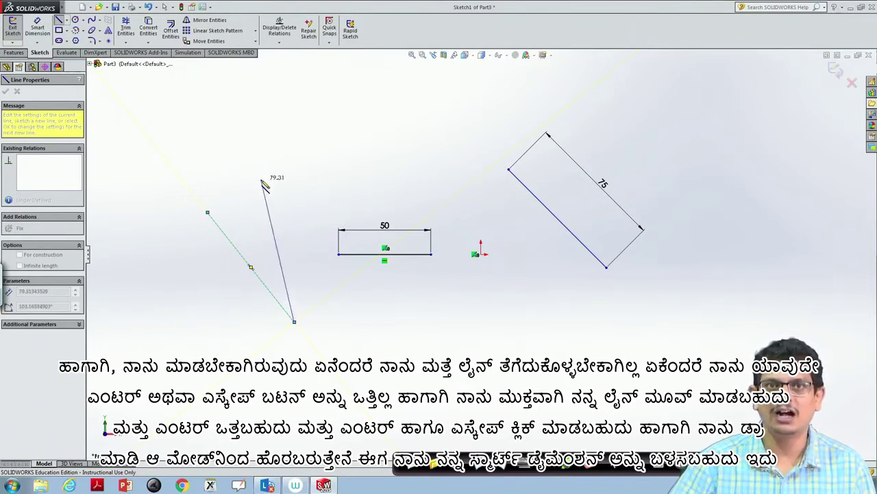
{"action": "left_click", "coordinate": [262, 180]}
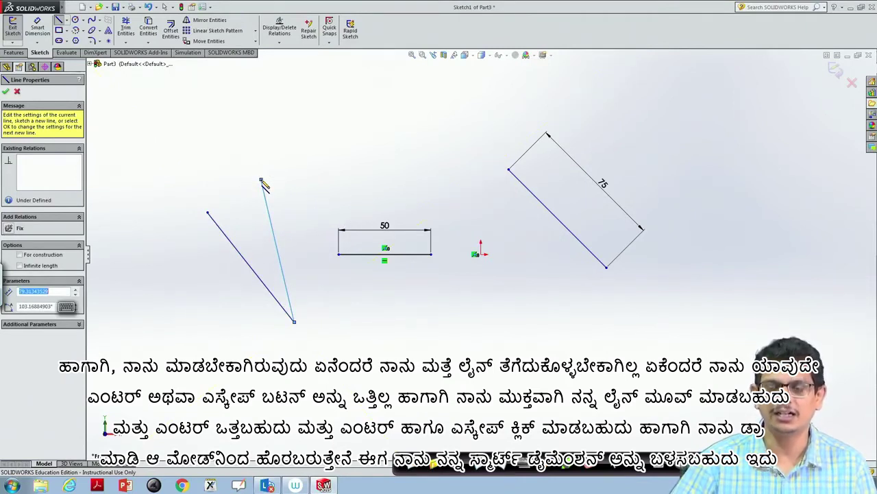
{"action": "key", "text": "Escape"}
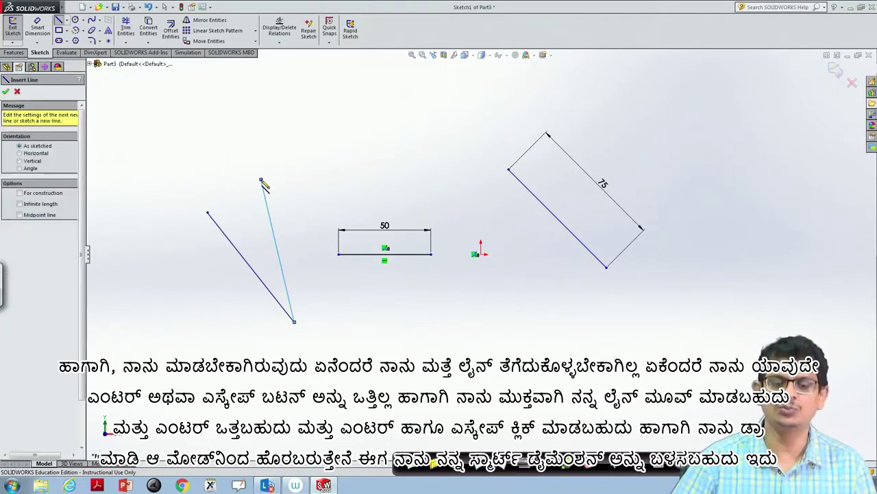
{"action": "key", "text": "Escape"}
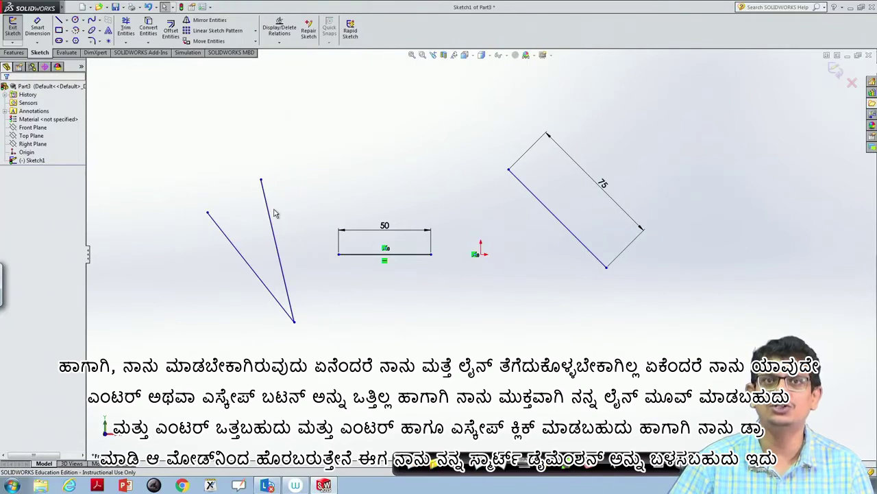
- Give the V's right leg a vertical height dimension of 50 mm
{"action": "left_click", "coordinate": [38, 27]}
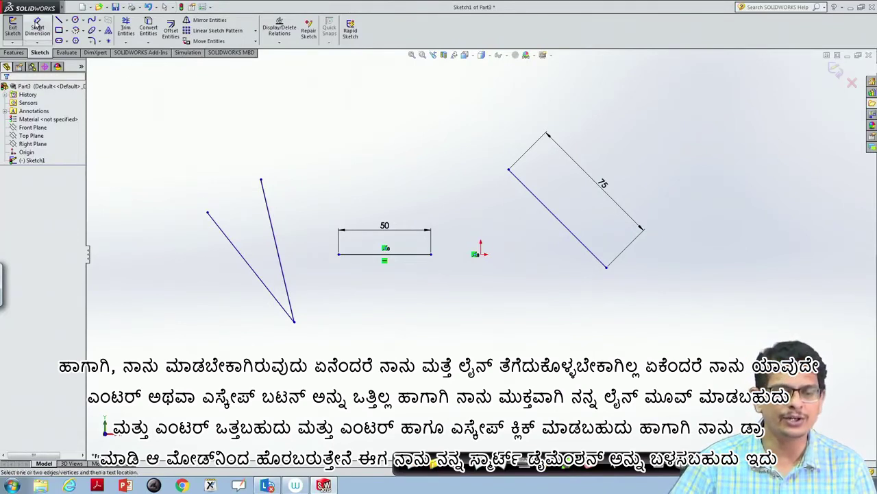
{"action": "left_click", "coordinate": [275, 240]}
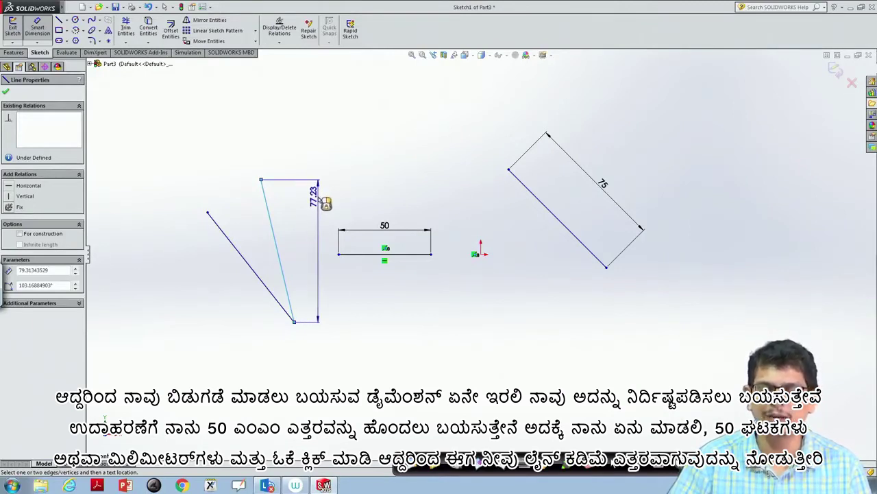
{"action": "left_click", "coordinate": [322, 202]}
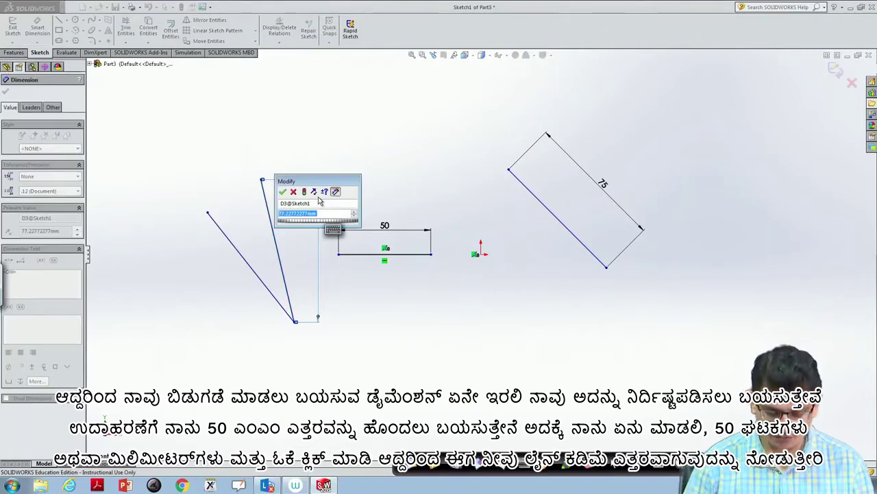
{"action": "type", "text": "50"}
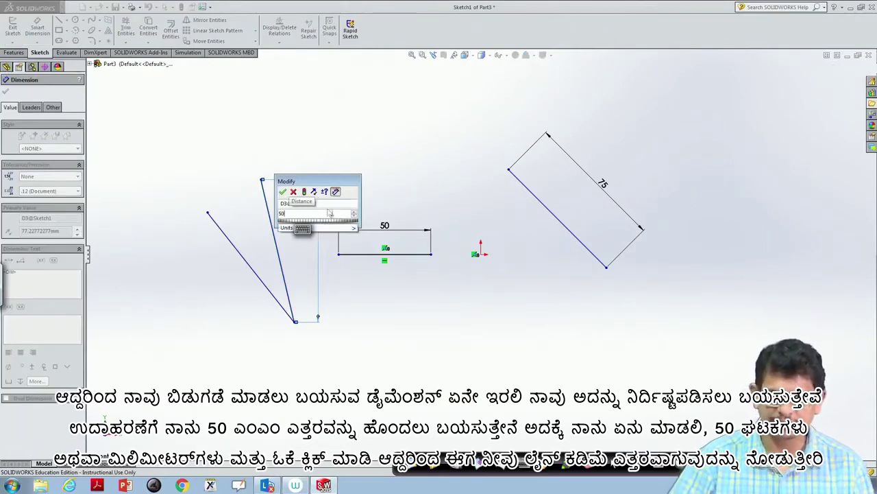
{"action": "left_click", "coordinate": [290, 228]}
{"action": "left_click", "coordinate": [369, 295]}
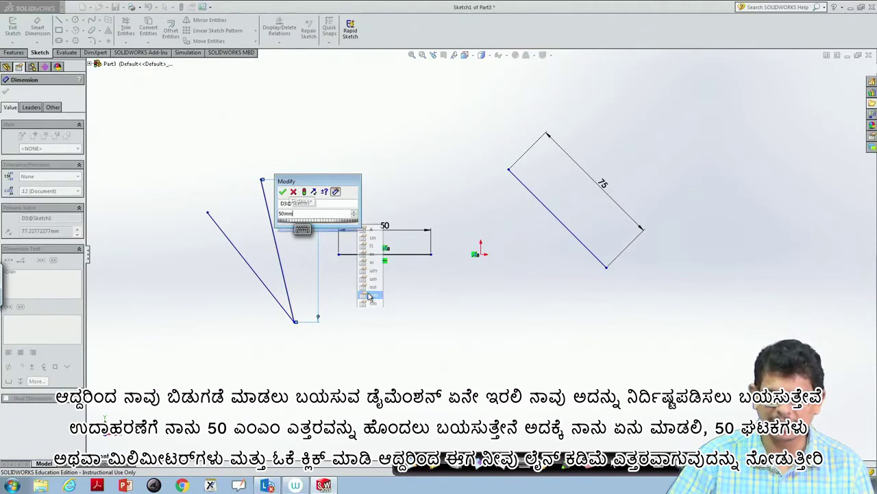
{"action": "left_click", "coordinate": [283, 192]}
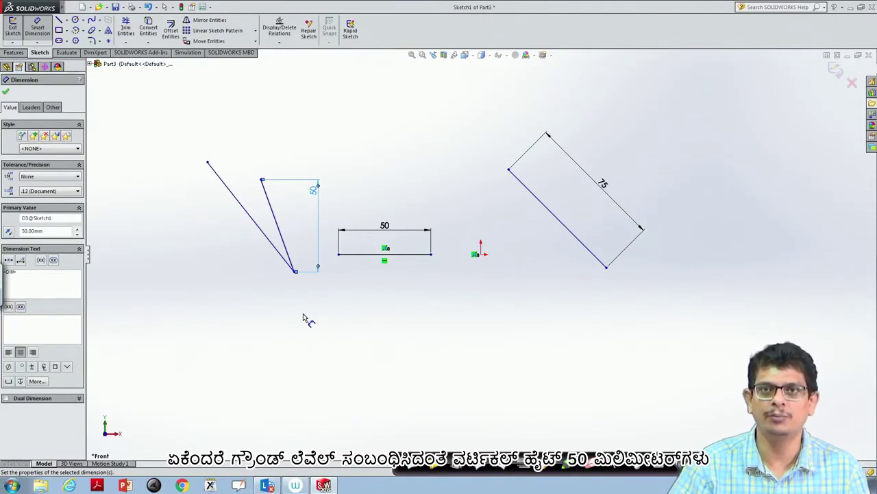
- End Smart Dimension and show the Line flyout with Line, Centerline and Midpoint Line
{"action": "key", "text": "Escape"}
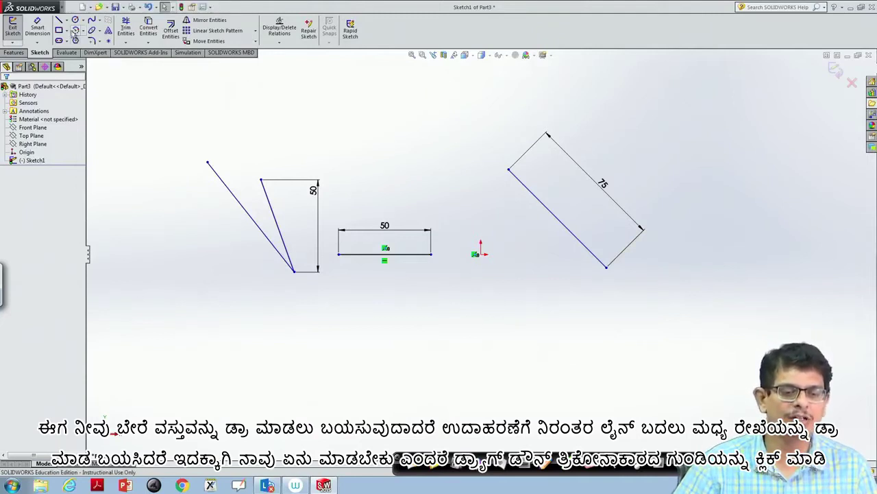
{"action": "left_click", "coordinate": [68, 31]}
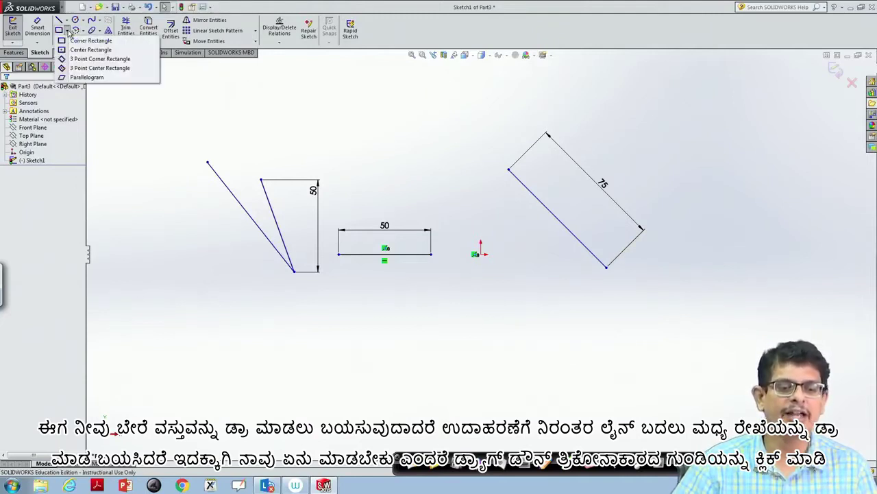
{"action": "left_click", "coordinate": [67, 22]}
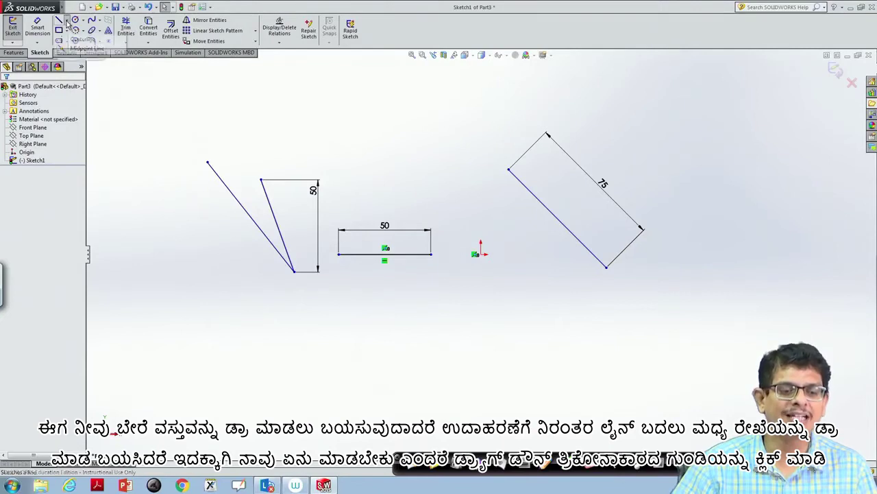
{"action": "left_click", "coordinate": [67, 21]}
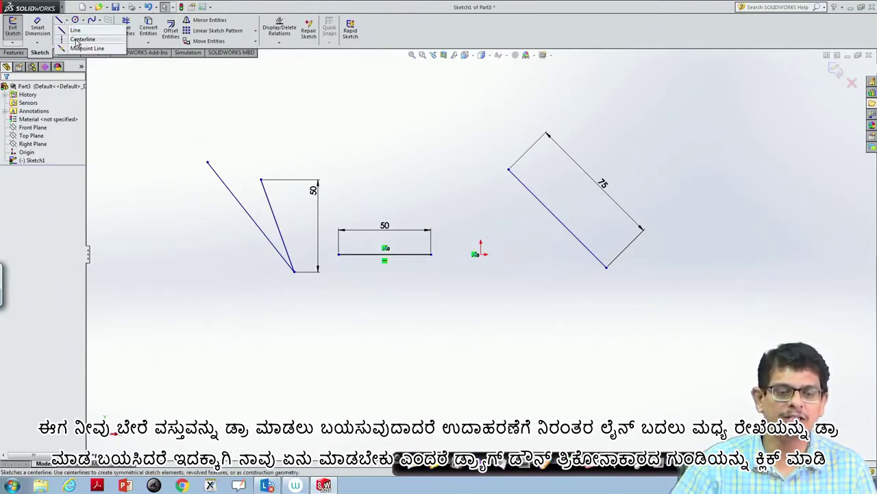
{"action": "left_click", "coordinate": [67, 22]}
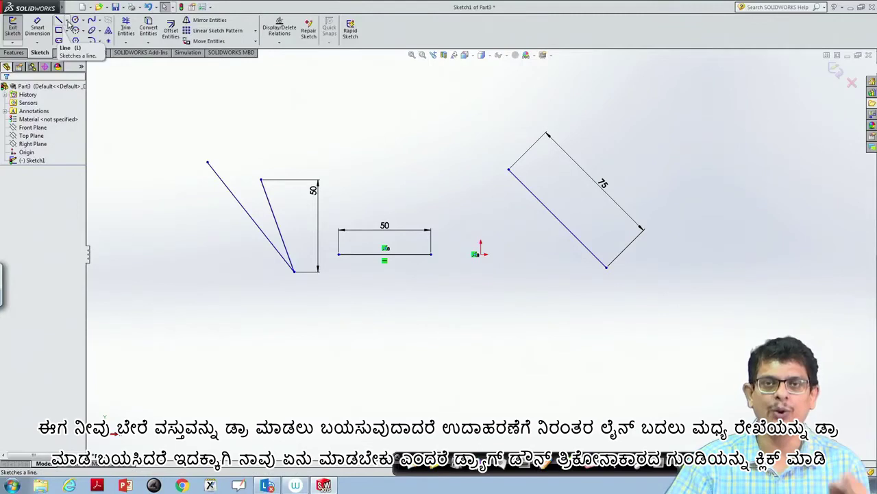
{"action": "left_click", "coordinate": [66, 22]}
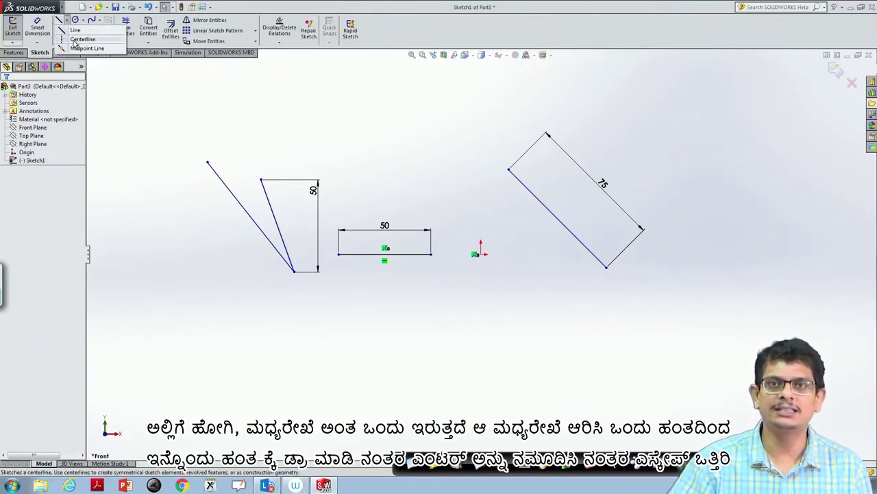
- Draw one horizontal centerline beneath the dimensioned V lines
{"action": "left_click", "coordinate": [76, 42]}
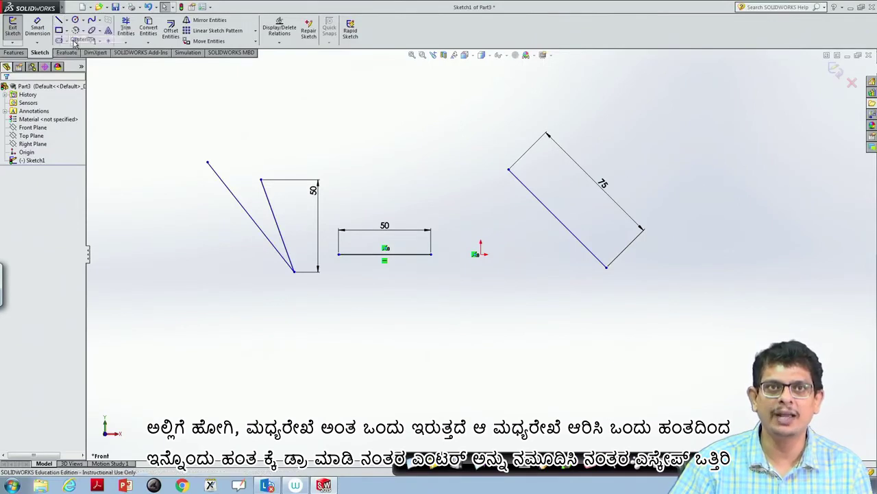
{"action": "left_click", "coordinate": [390, 347]}
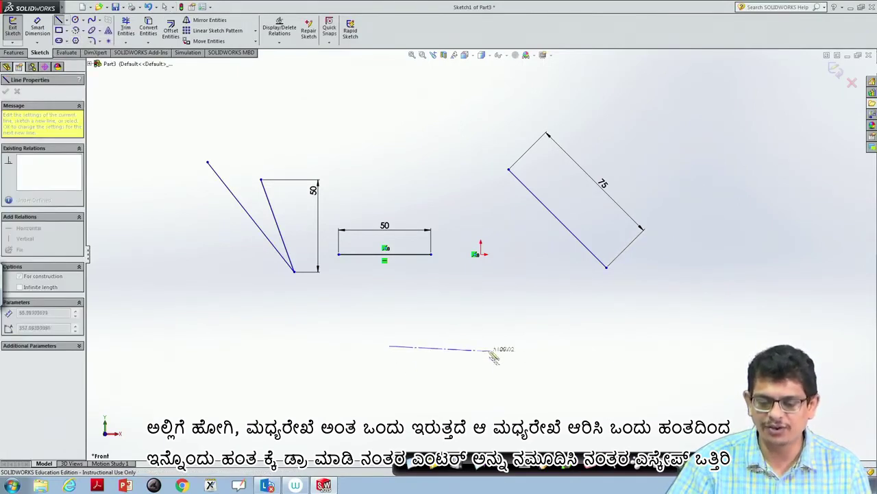
{"action": "left_click", "coordinate": [599, 346]}
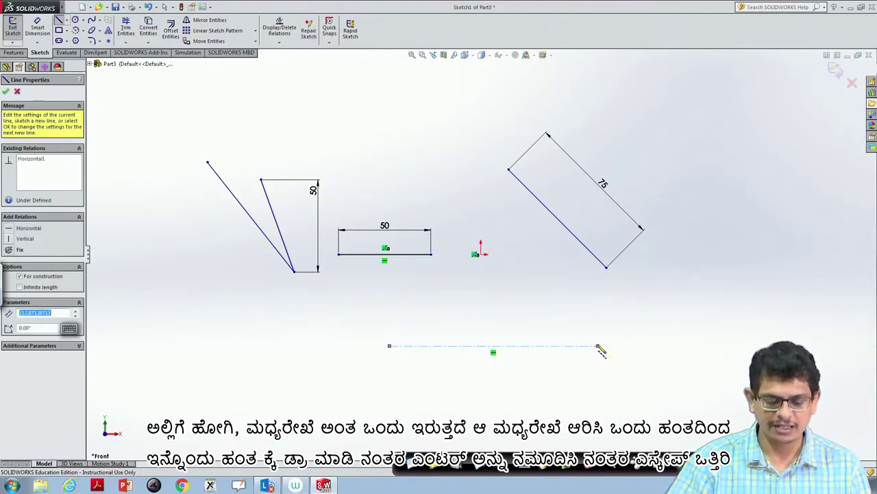
{"action": "key", "text": "Escape"}
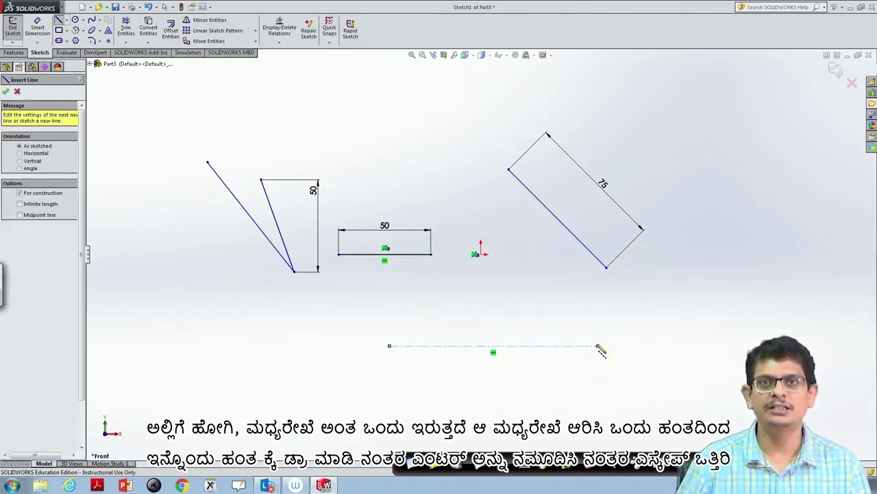
{"action": "key", "text": "Escape"}
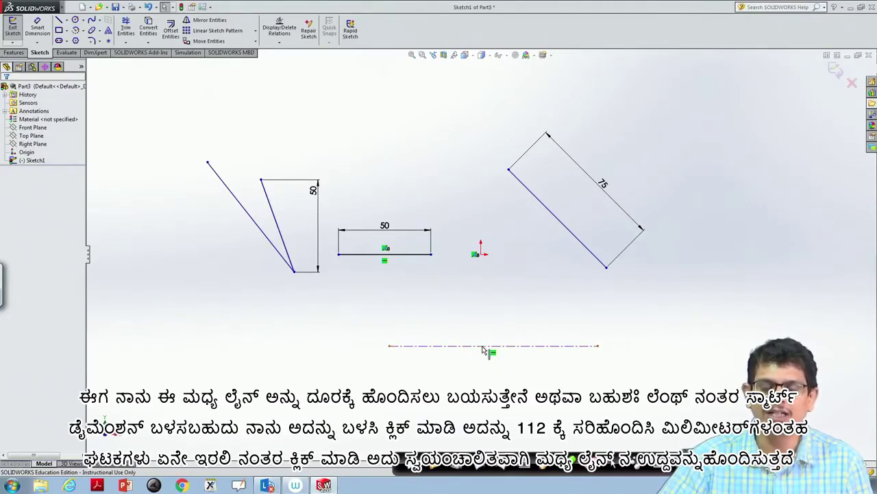
- Give the horizontal centerline a 112 mm length dimension
{"action": "left_click", "coordinate": [37, 31]}
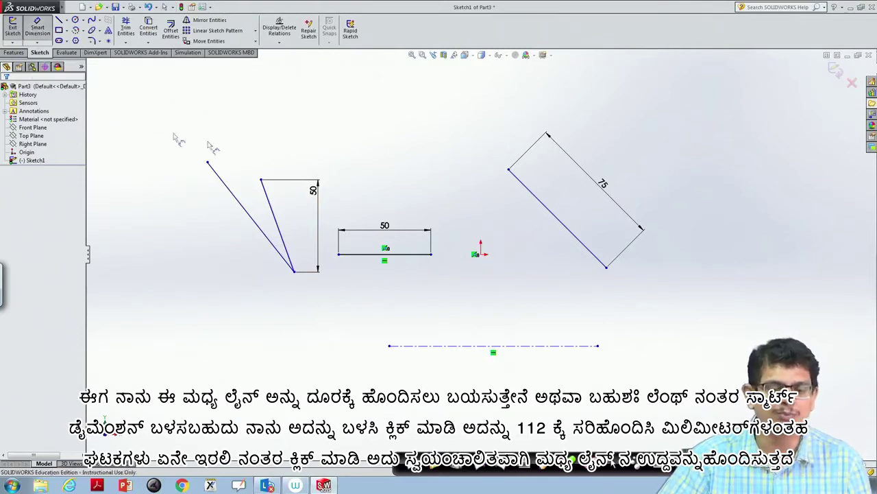
{"action": "left_click", "coordinate": [469, 346]}
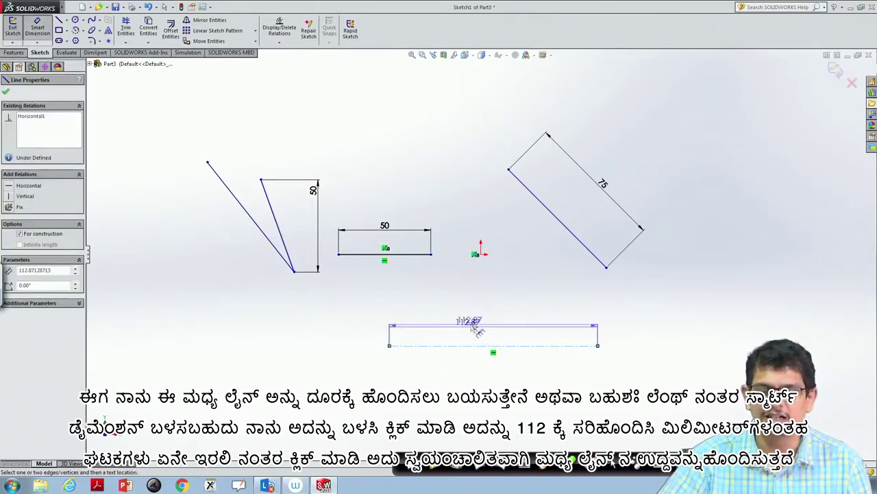
{"action": "left_click", "coordinate": [499, 327]}
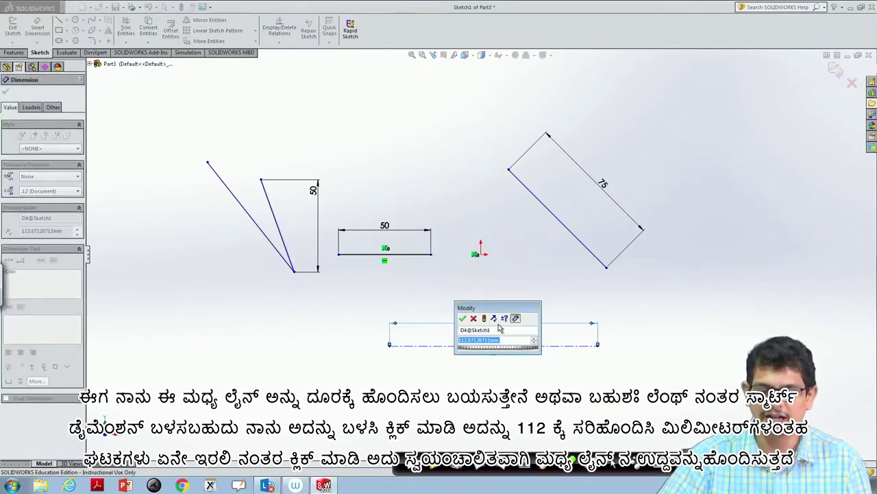
{"action": "type", "text": "112"}
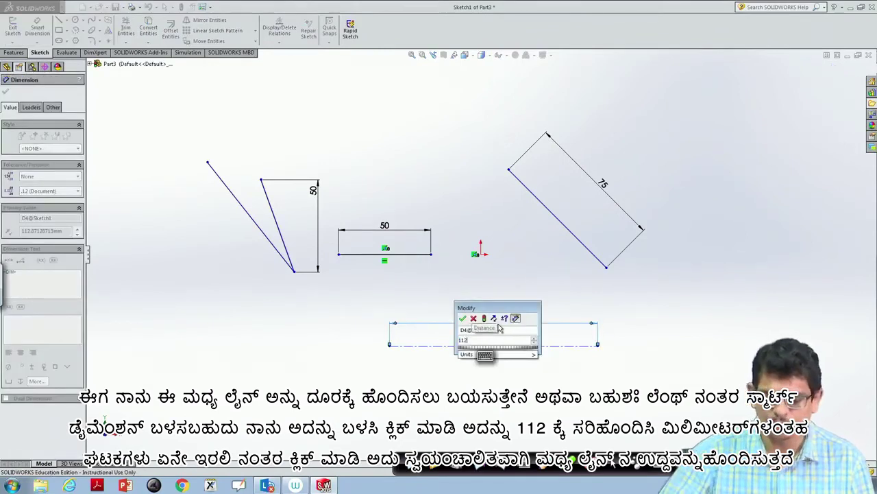
{"action": "left_click", "coordinate": [514, 354]}
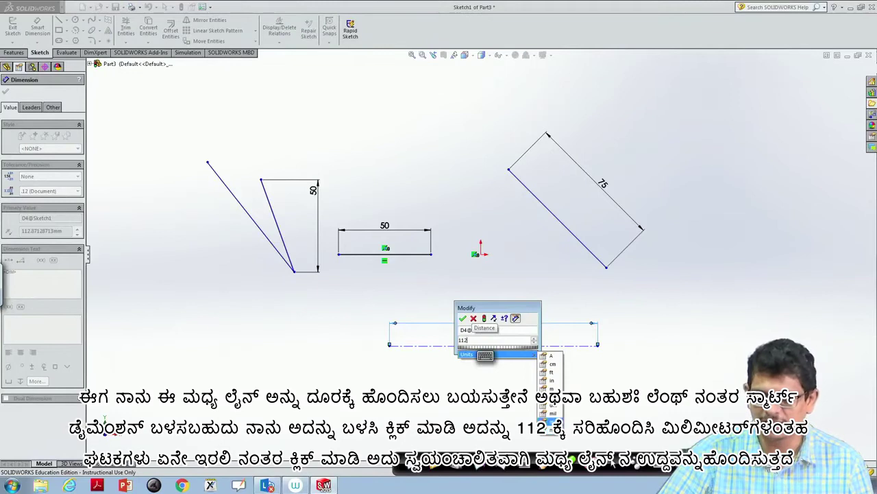
{"action": "left_click", "coordinate": [553, 420]}
{"action": "left_click", "coordinate": [463, 320]}
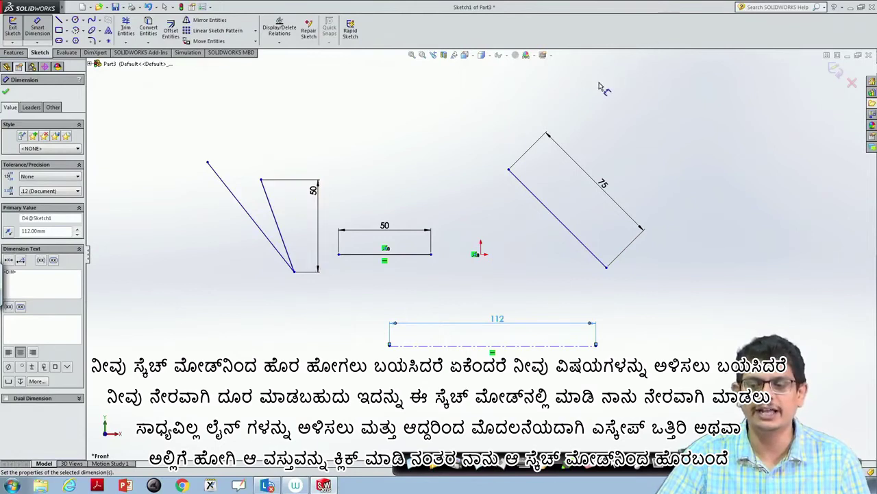
{"action": "key", "text": "Escape"}
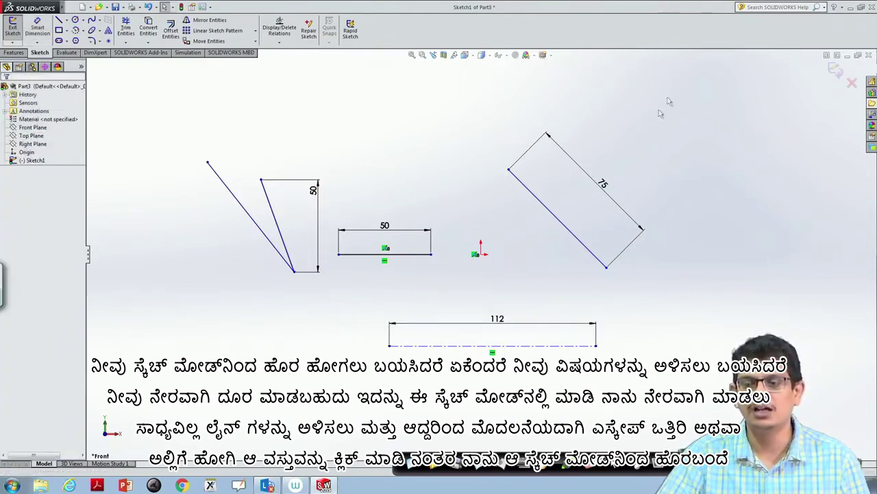
- Exit the sketch and clear the plane selection in the FeatureManager tree
{"action": "left_click", "coordinate": [836, 71]}
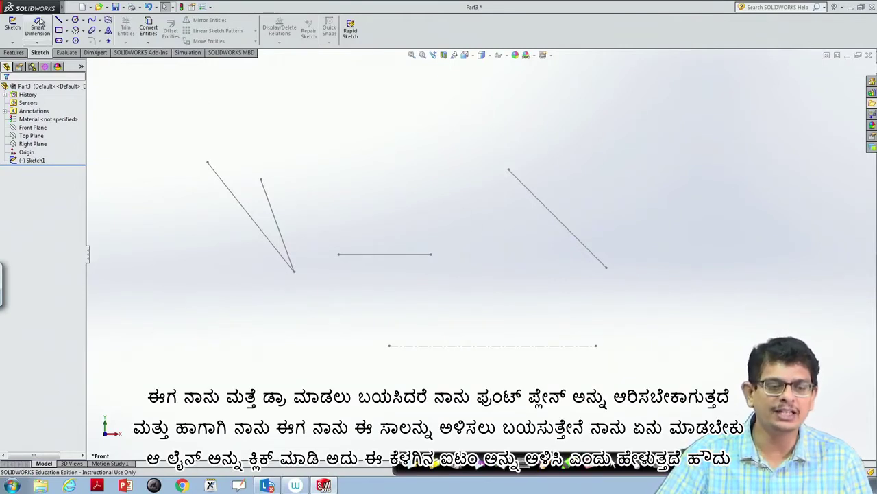
{"action": "left_click", "coordinate": [30, 128]}
{"action": "left_click", "coordinate": [30, 144]}
{"action": "left_click", "coordinate": [133, 136]}
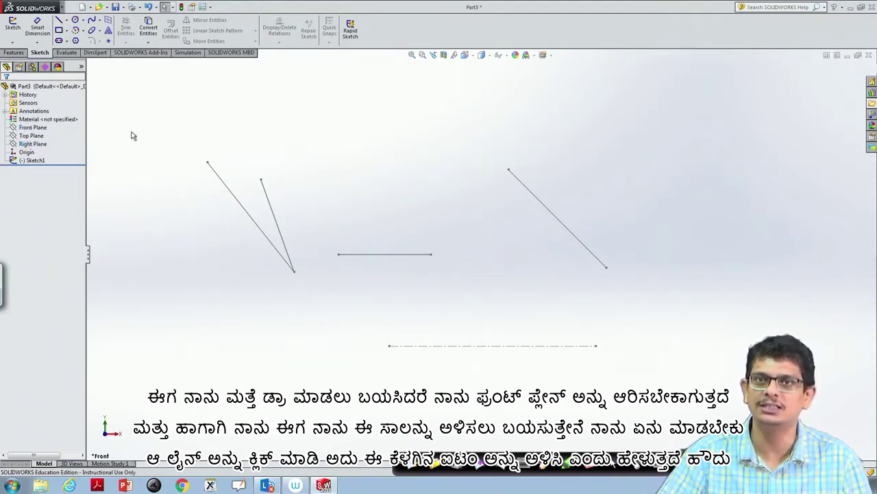
- Select a sketch line and request deletion of Sketch1
{"action": "left_click", "coordinate": [224, 184]}
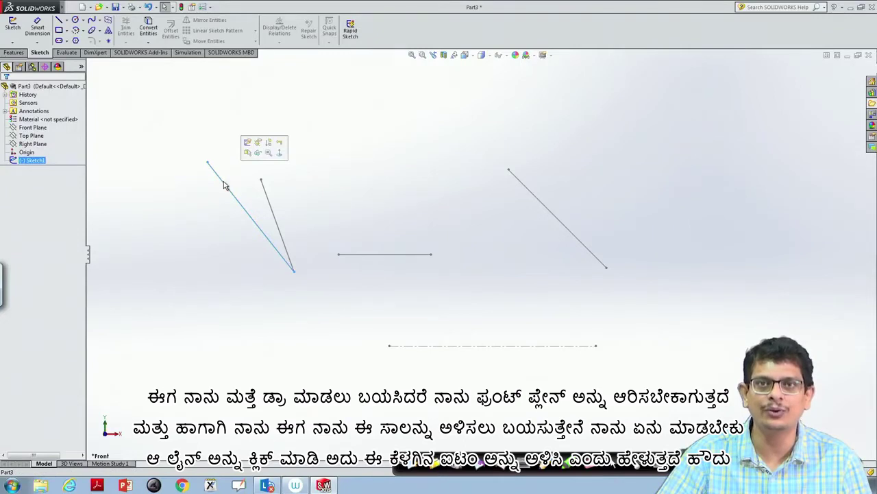
{"action": "key", "text": "Delete"}
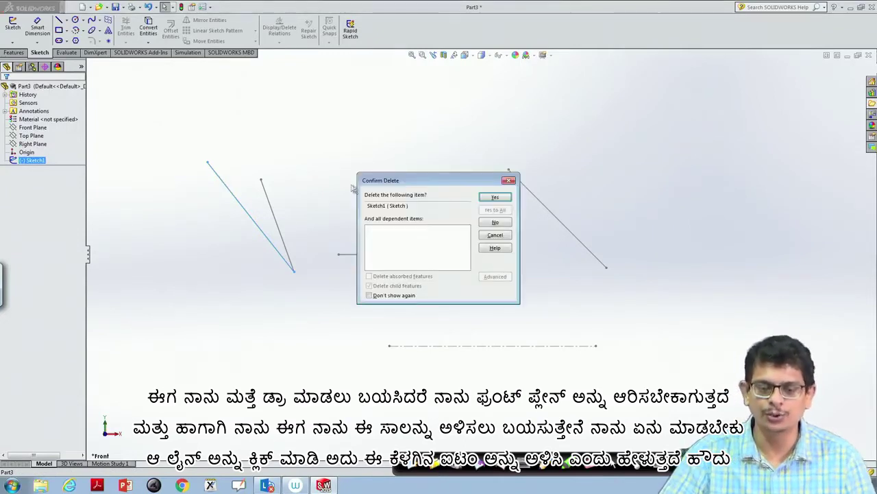
{"action": "left_click", "coordinate": [497, 198]}
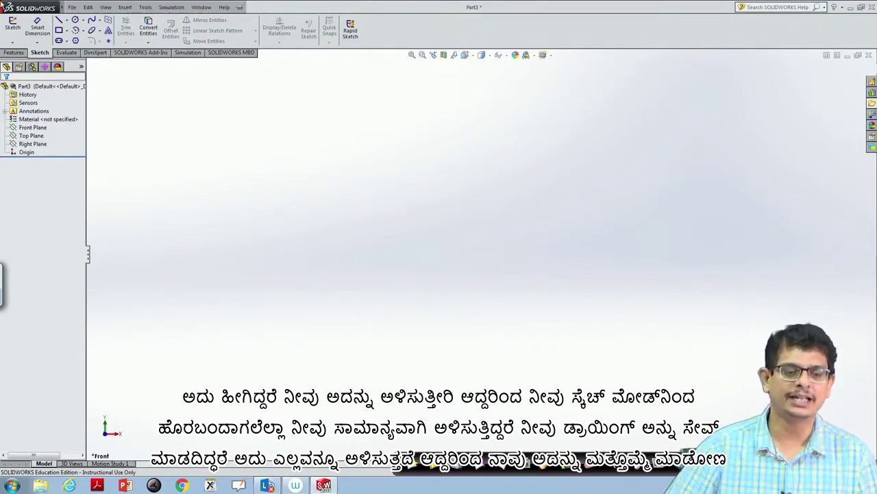
- Dismiss the unused file menu and select the Front Plane in the FeatureManager tree
{"action": "left_click", "coordinate": [73, 6]}
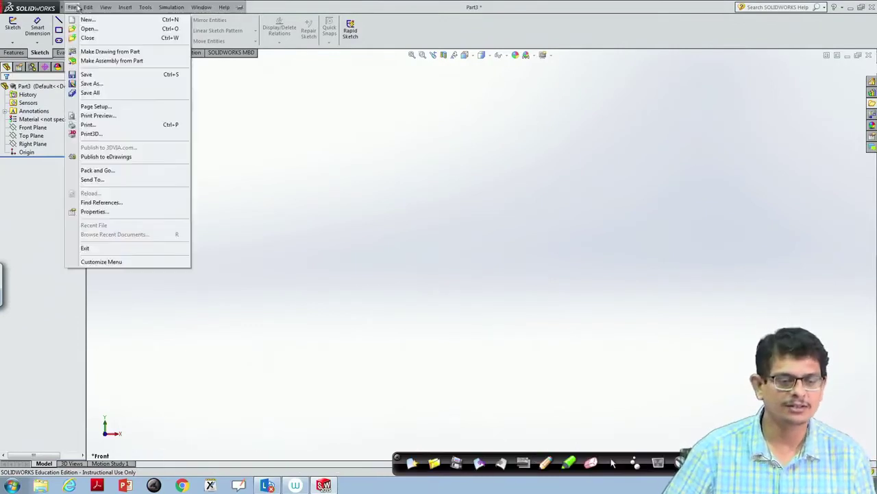
{"action": "left_click", "coordinate": [264, 172]}
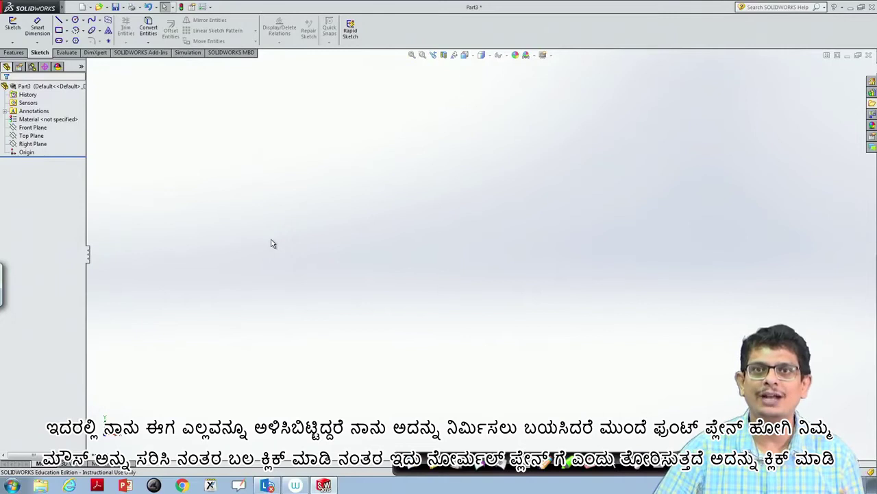
{"action": "left_click", "coordinate": [48, 120]}
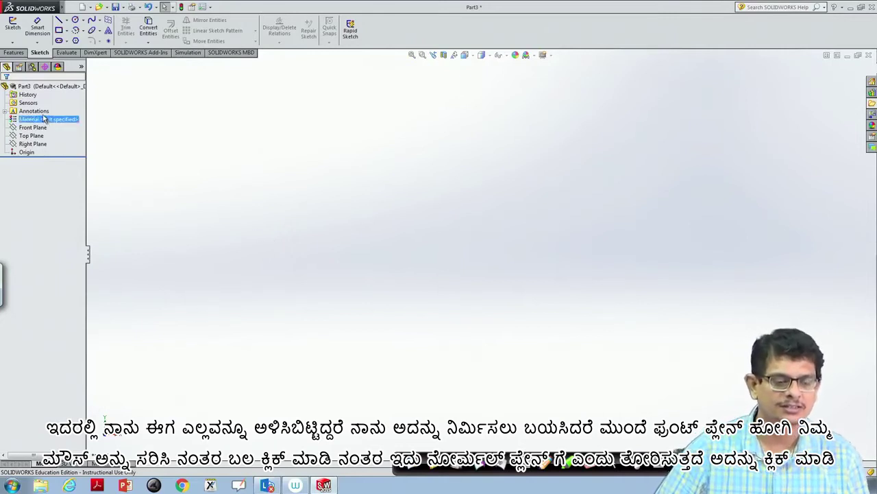
{"action": "left_click", "coordinate": [30, 128]}
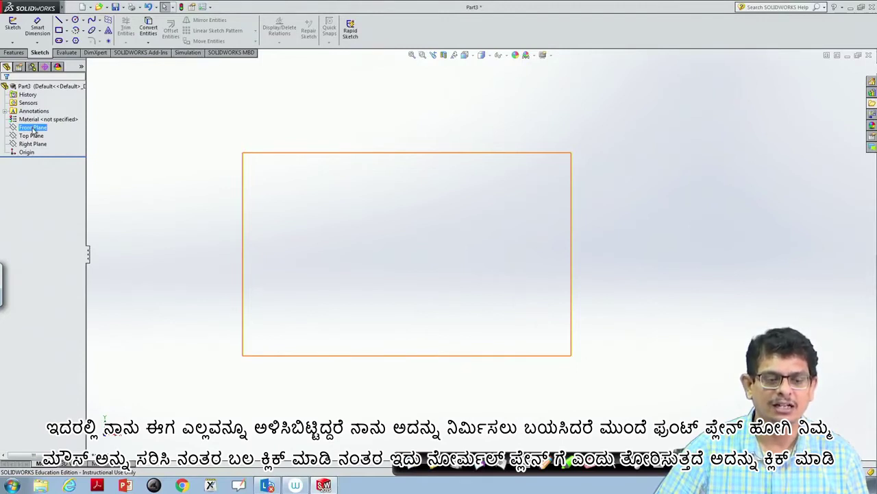
- View the Front Plane Normal To and draw a horizontal centerline left of the origin
{"action": "right_click", "coordinate": [33, 129]}
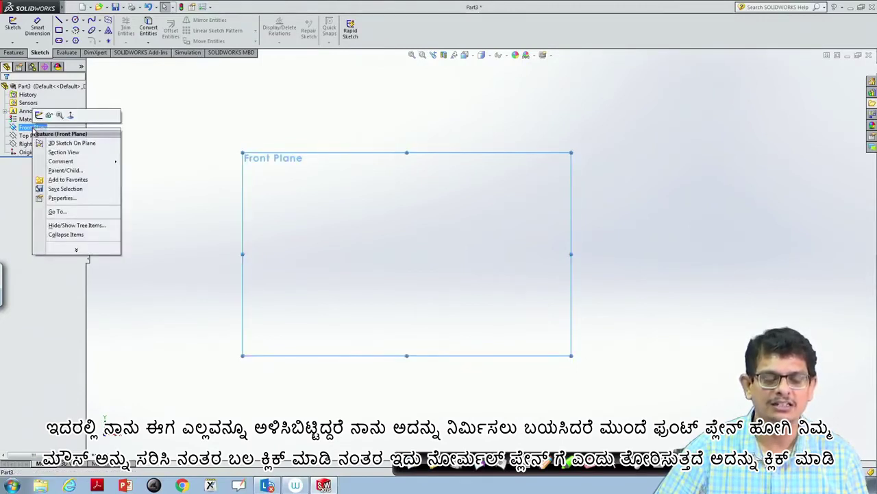
{"action": "left_click", "coordinate": [72, 116]}
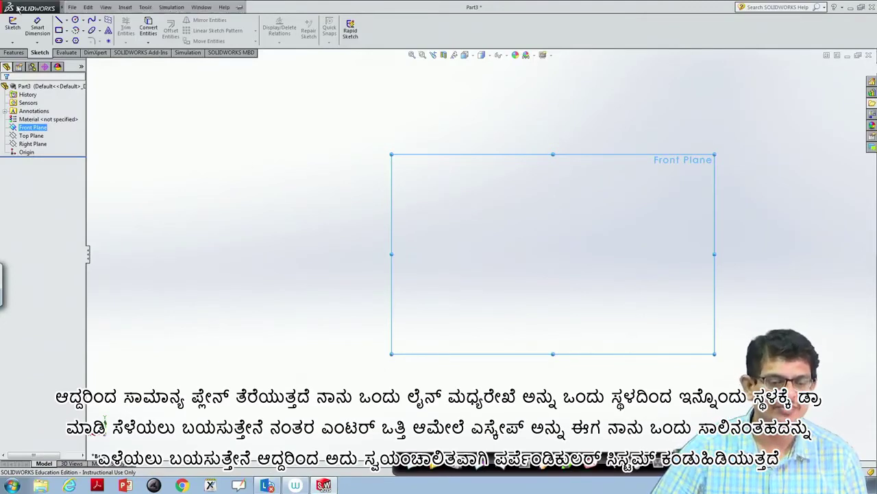
{"action": "left_click", "coordinate": [66, 23]}
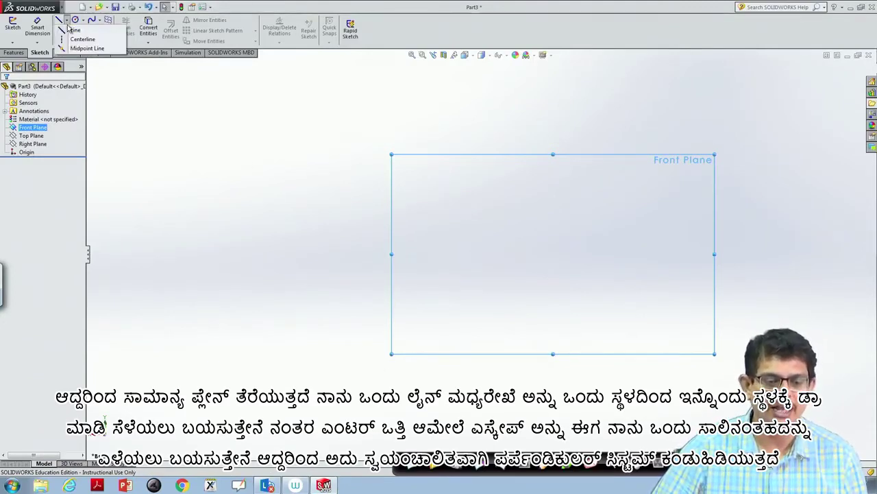
{"action": "left_click", "coordinate": [79, 40]}
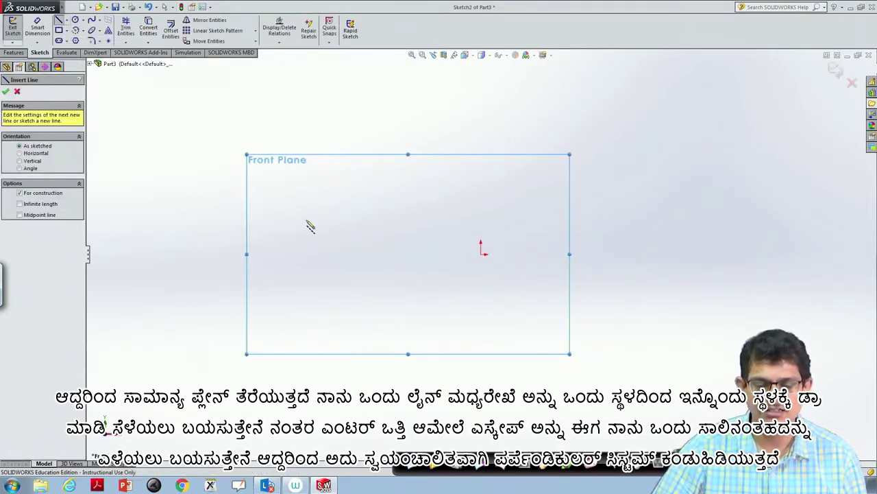
{"action": "left_click", "coordinate": [286, 213]}
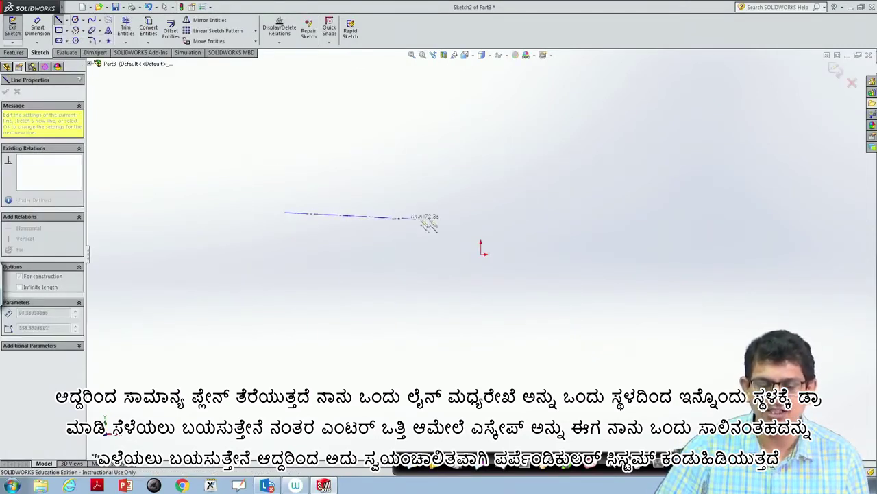
{"action": "left_click", "coordinate": [482, 212]}
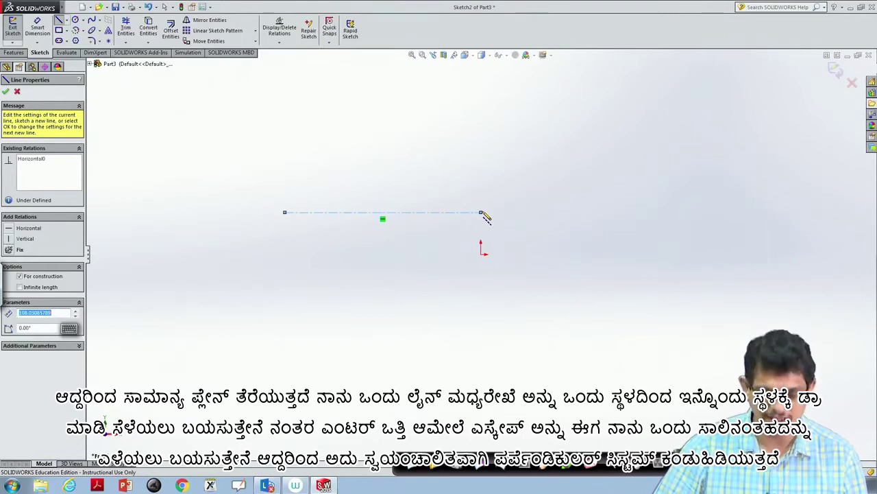
{"action": "key", "text": "Escape"}
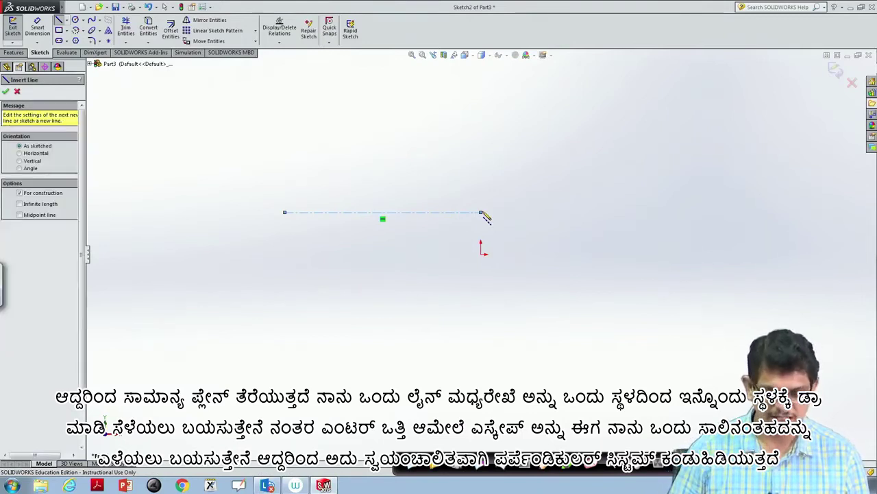
{"action": "key", "text": "Escape"}
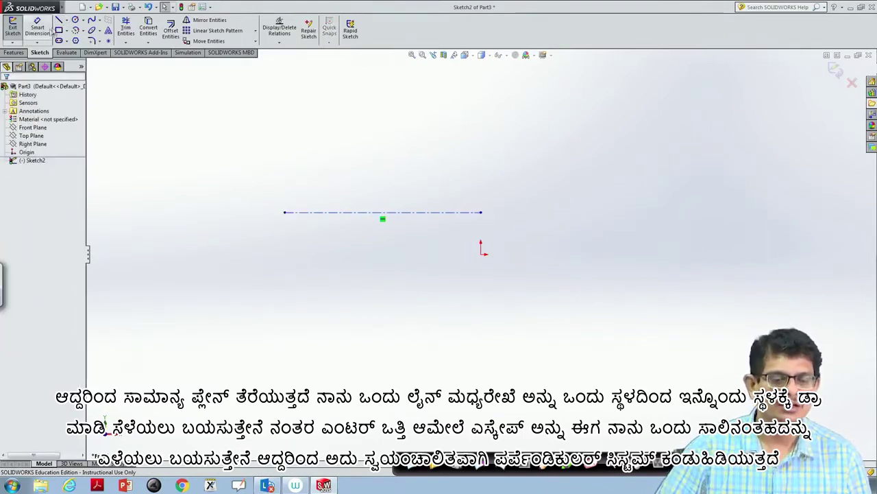
{"action": "left_click", "coordinate": [66, 20]}
{"action": "left_click", "coordinate": [77, 27]}
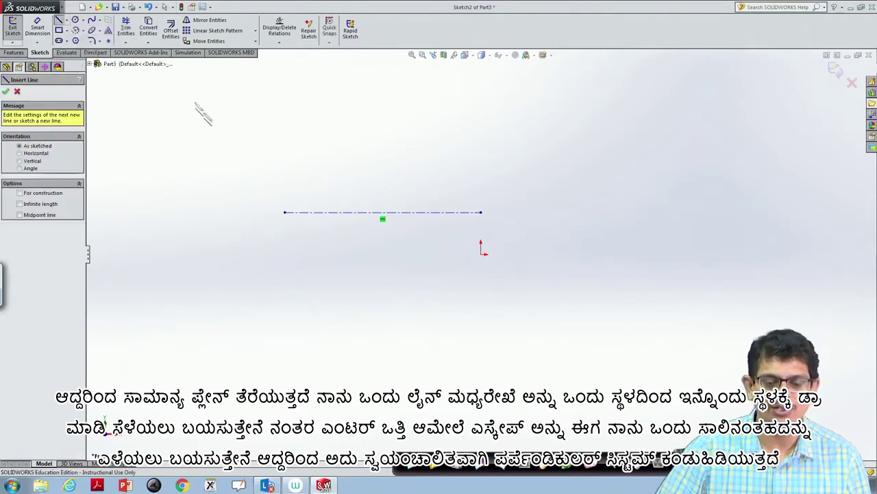
{"action": "left_click", "coordinate": [284, 112]}
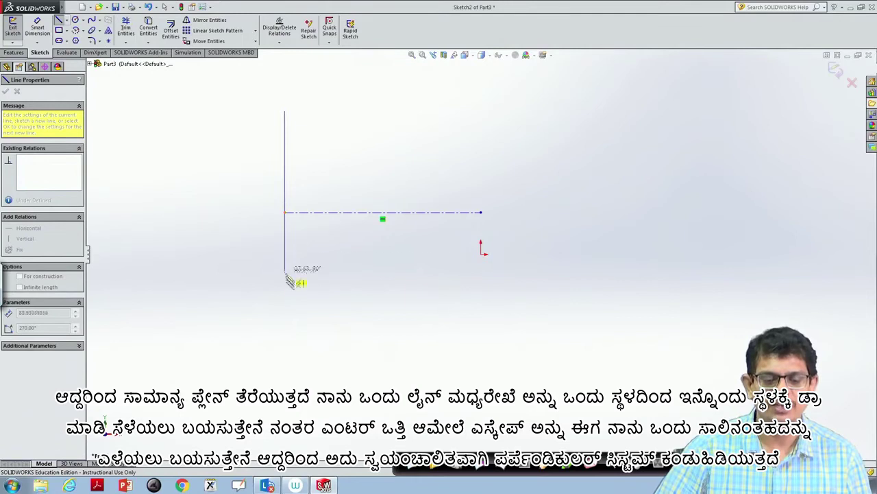
{"action": "left_click", "coordinate": [285, 309]}
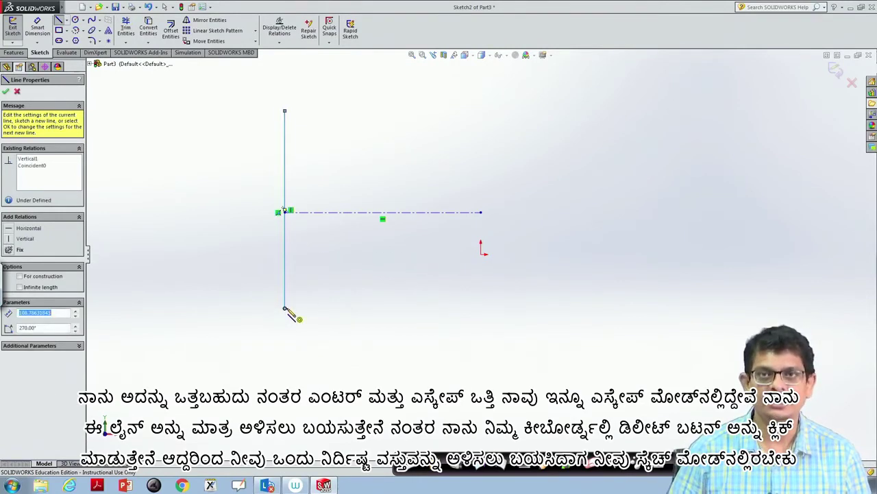
{"action": "key", "text": "Return"}
{"action": "key", "text": "Escape"}
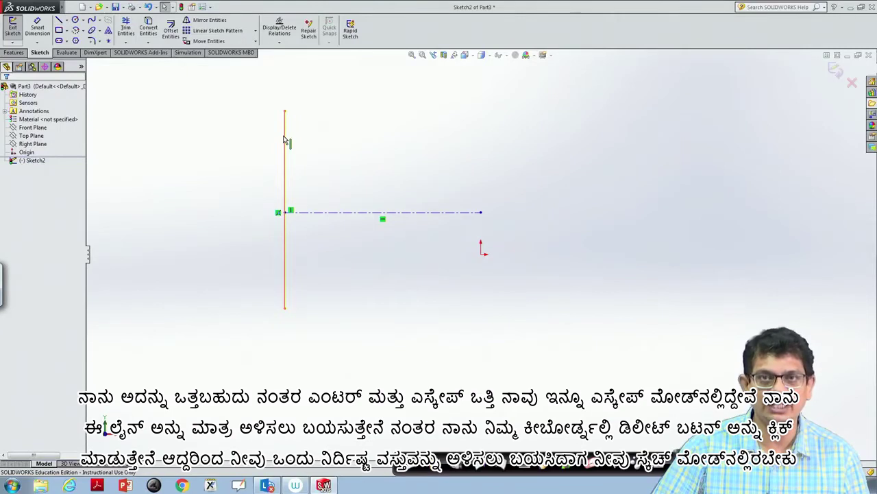
{"action": "left_click", "coordinate": [285, 139]}
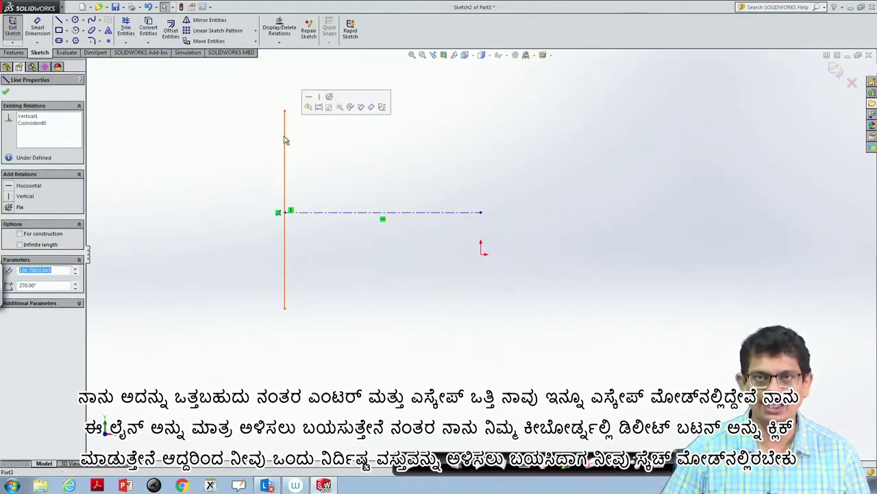
{"action": "key", "text": "Delete"}
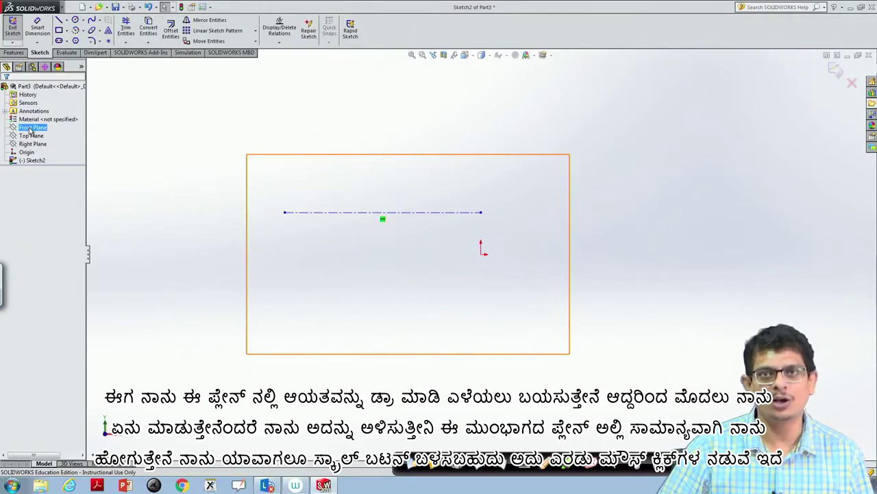
- Delete the centerline and turn the view Normal To the Front Plane
{"action": "left_click", "coordinate": [306, 213]}
{"action": "key", "text": "Delete"}
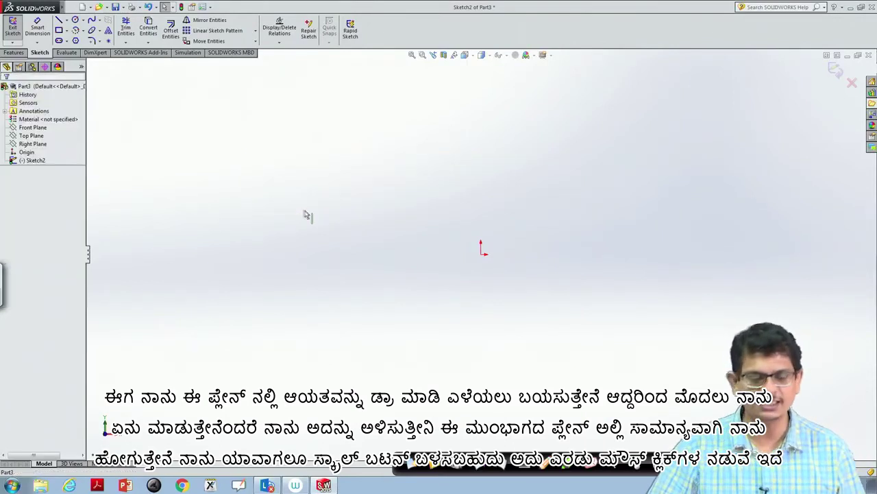
{"action": "left_click", "coordinate": [36, 129]}
{"action": "right_click", "coordinate": [38, 129]}
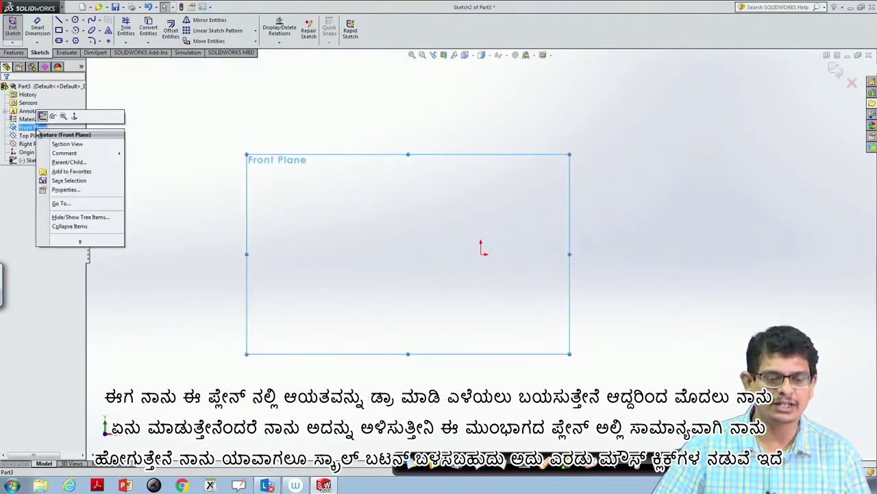
{"action": "left_click", "coordinate": [75, 117]}
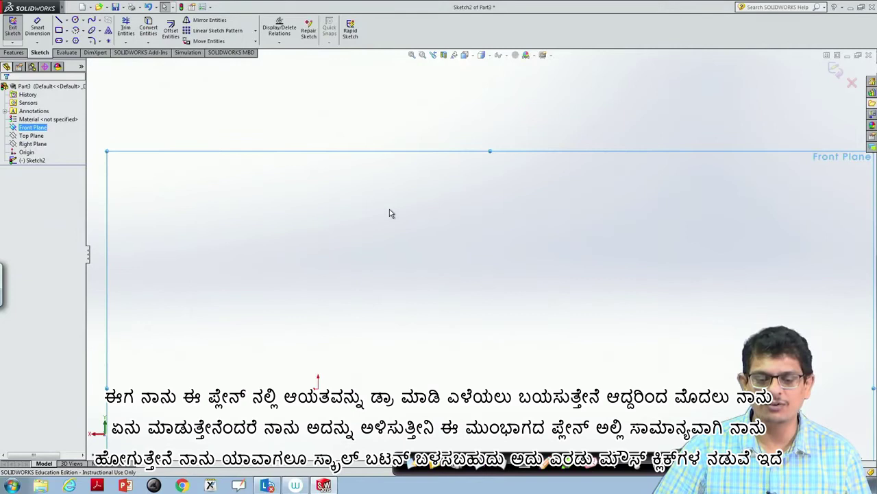
- Zoom in and out, trying Zoom to Area and Zoom to Fit on the empty sketch
{"action": "scroll", "coordinate": [389, 213], "scroll_direction": "down", "scroll_amount": 3}
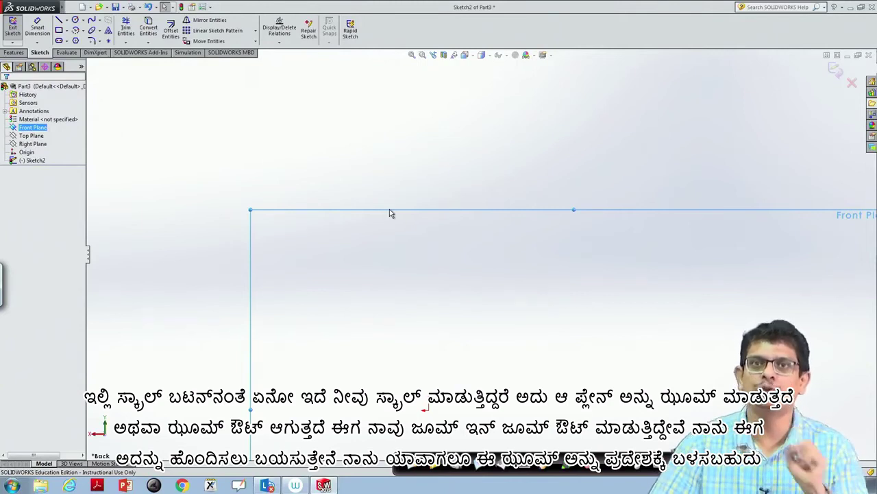
{"action": "scroll", "coordinate": [390, 213], "scroll_direction": "down", "scroll_amount": 2}
{"action": "scroll", "coordinate": [389, 213], "scroll_direction": "down", "scroll_amount": 1}
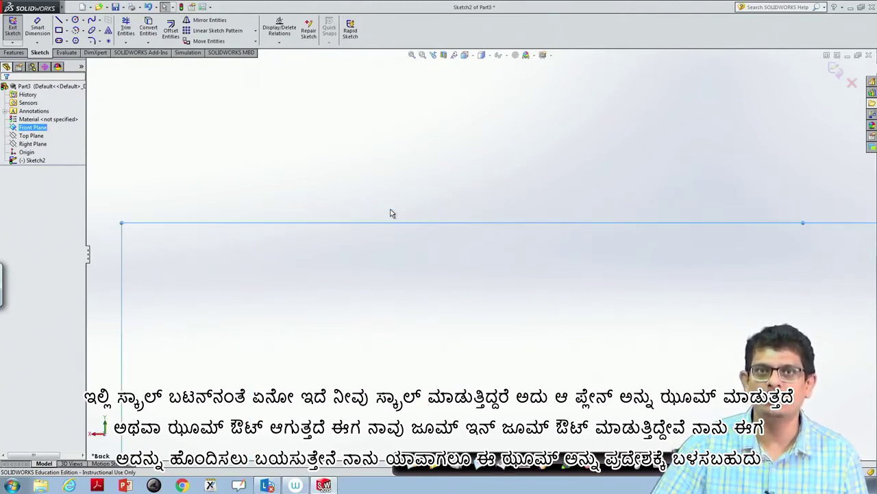
{"action": "scroll", "coordinate": [390, 213], "scroll_direction": "up", "scroll_amount": 2}
{"action": "scroll", "coordinate": [390, 212], "scroll_direction": "up", "scroll_amount": 1}
{"action": "scroll", "coordinate": [389, 212], "scroll_direction": "up", "scroll_amount": 1}
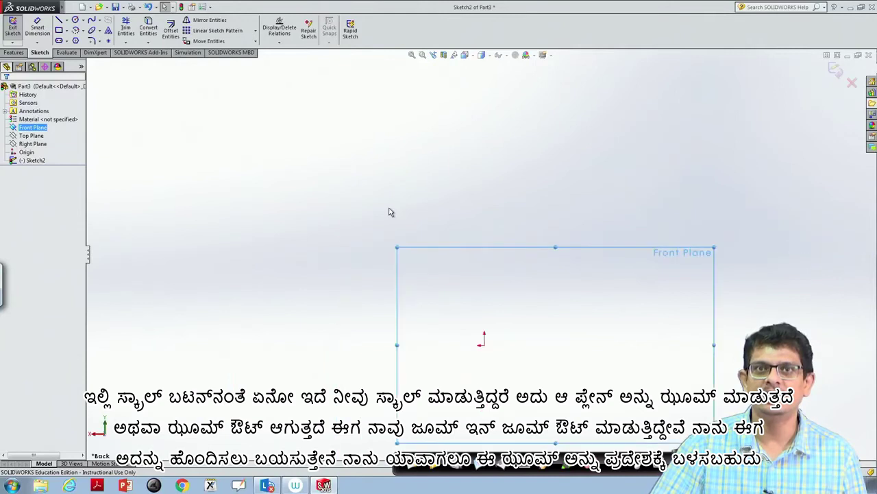
{"action": "scroll", "coordinate": [389, 212], "scroll_direction": "up", "scroll_amount": 1}
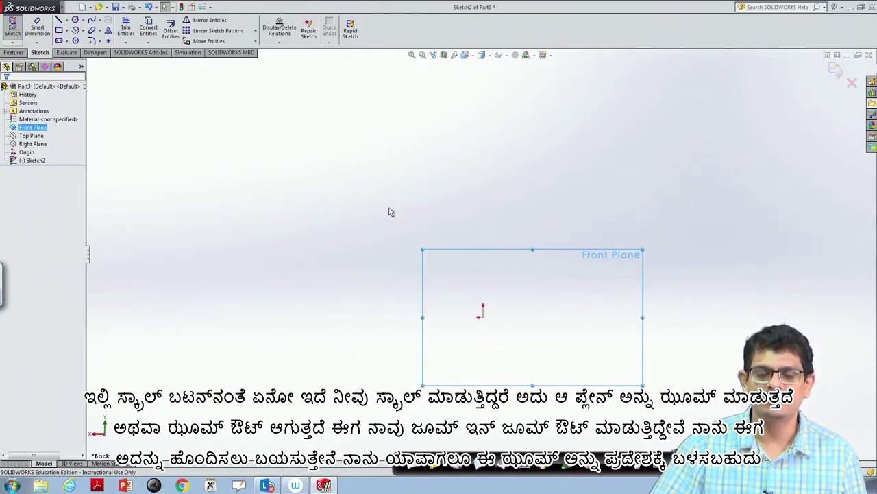
{"action": "left_click", "coordinate": [422, 59]}
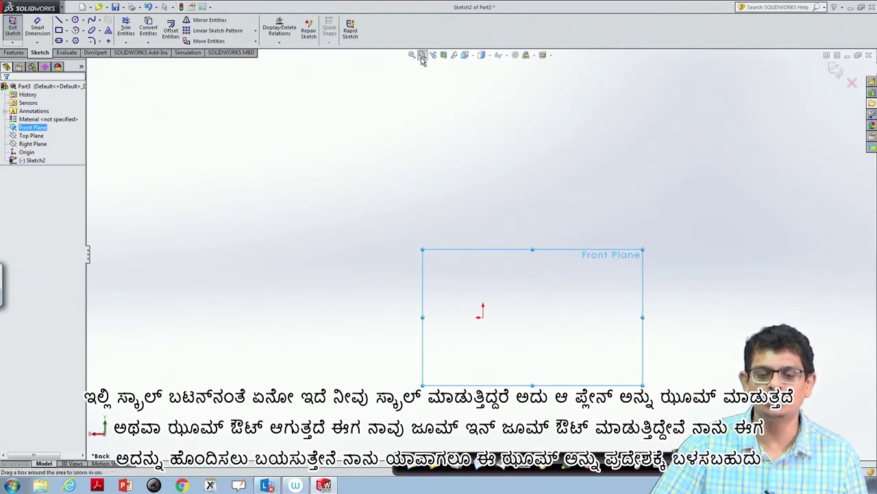
{"action": "left_click", "coordinate": [413, 56]}
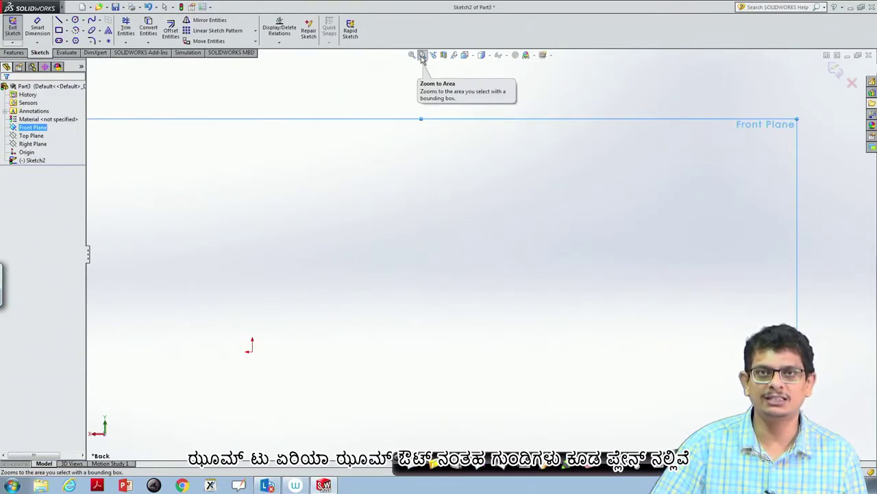
{"action": "left_click", "coordinate": [422, 59]}
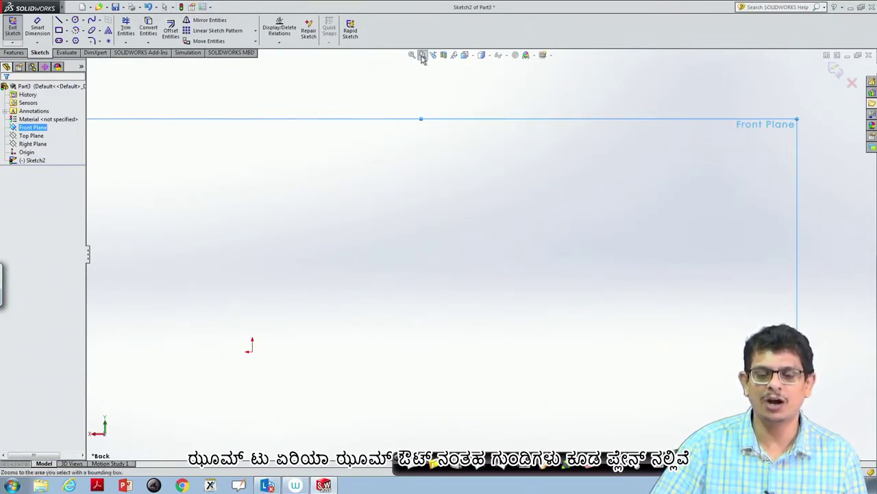
{"action": "scroll", "coordinate": [434, 175], "scroll_direction": "up", "scroll_amount": 3}
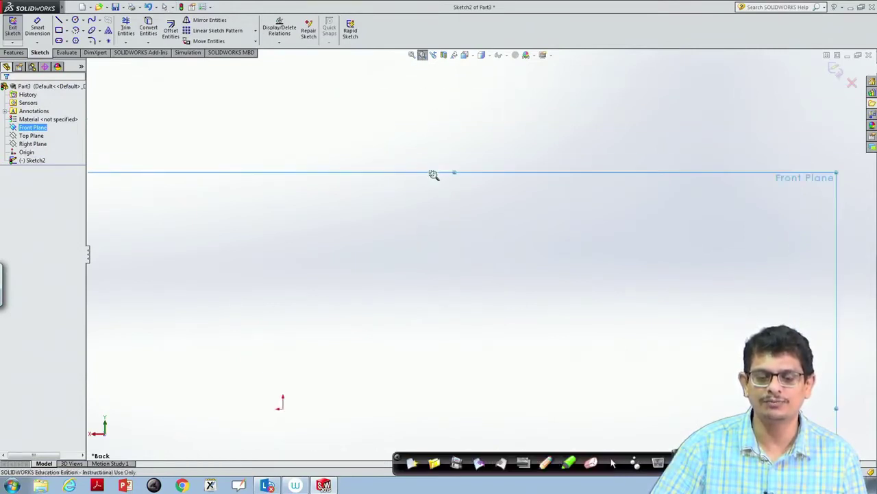
- Fit the view and draw a corner rectangle upper left of the origin
{"action": "left_click", "coordinate": [412, 54]}
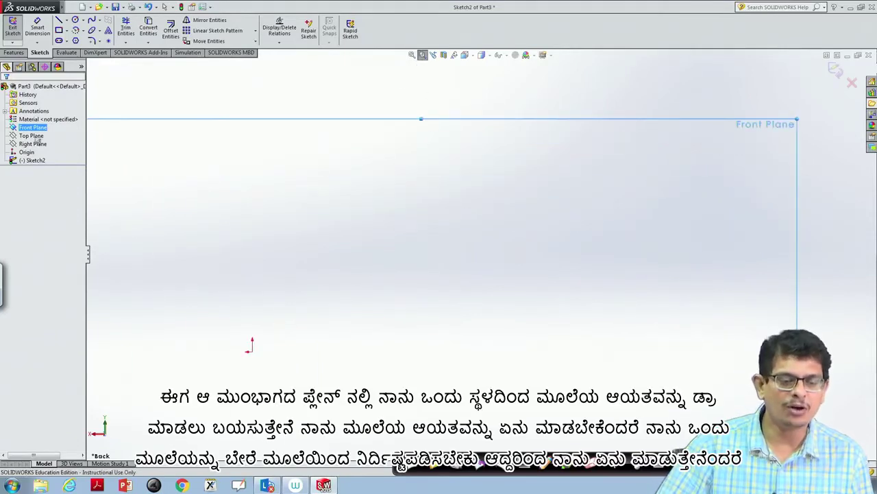
{"action": "left_click", "coordinate": [67, 31]}
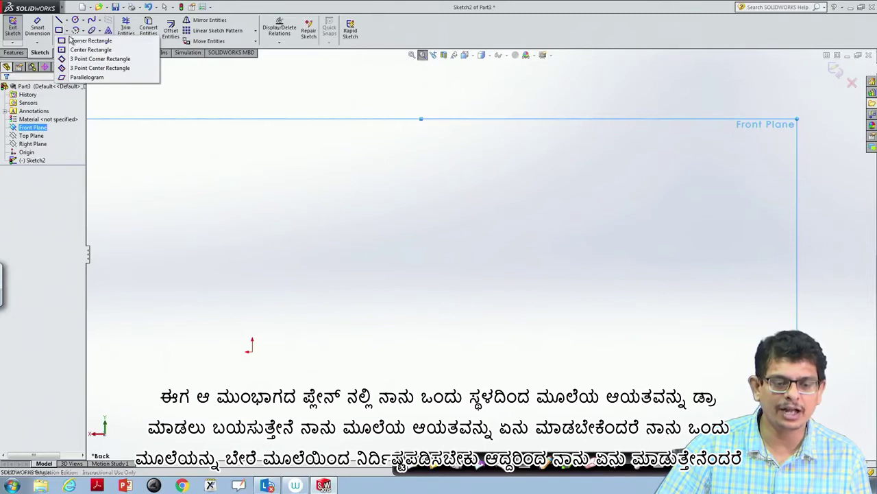
{"action": "left_click", "coordinate": [74, 43]}
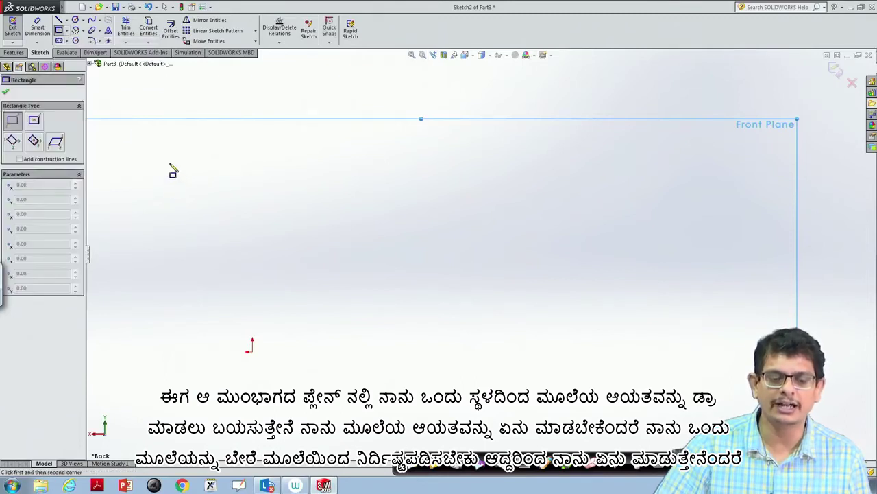
{"action": "left_click", "coordinate": [170, 164]}
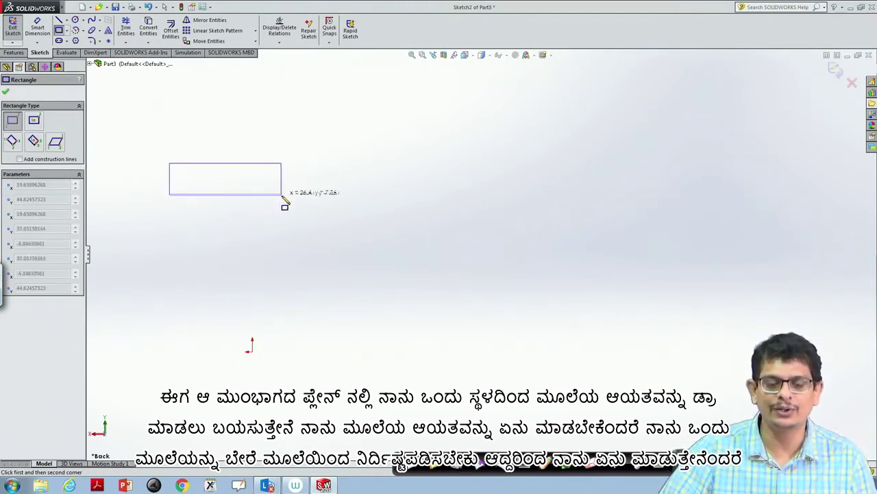
{"action": "left_click", "coordinate": [282, 197]}
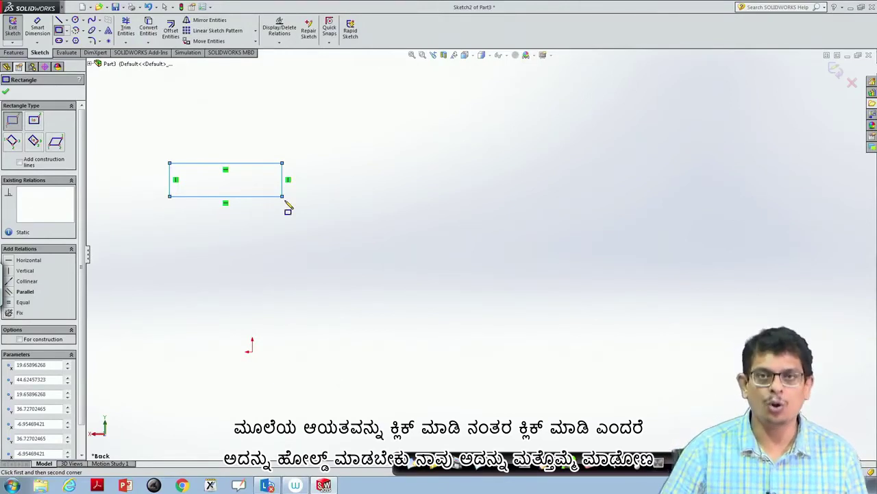
- Delete the rectangle's bottom and right edges, then box-select and delete the remaining two lines
{"action": "key", "text": "Escape"}
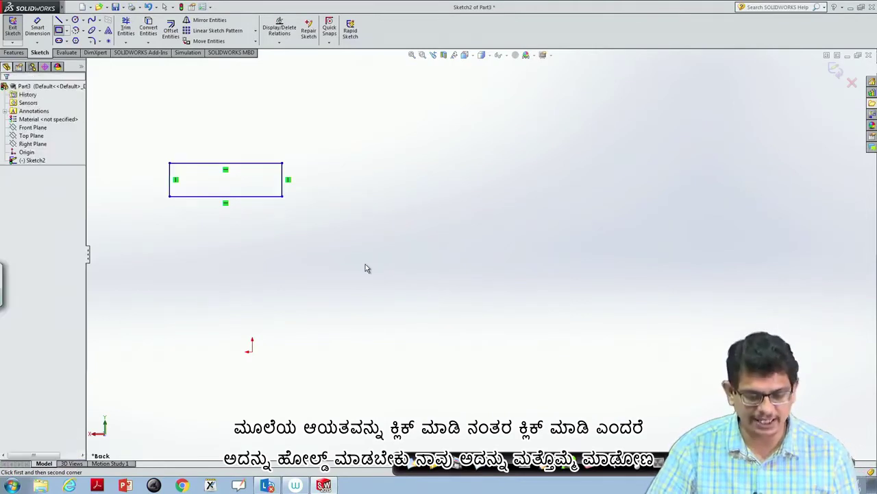
{"action": "left_click", "coordinate": [274, 196]}
{"action": "key", "text": "Delete"}
{"action": "left_click", "coordinate": [281, 195]}
{"action": "key", "text": "Delete"}
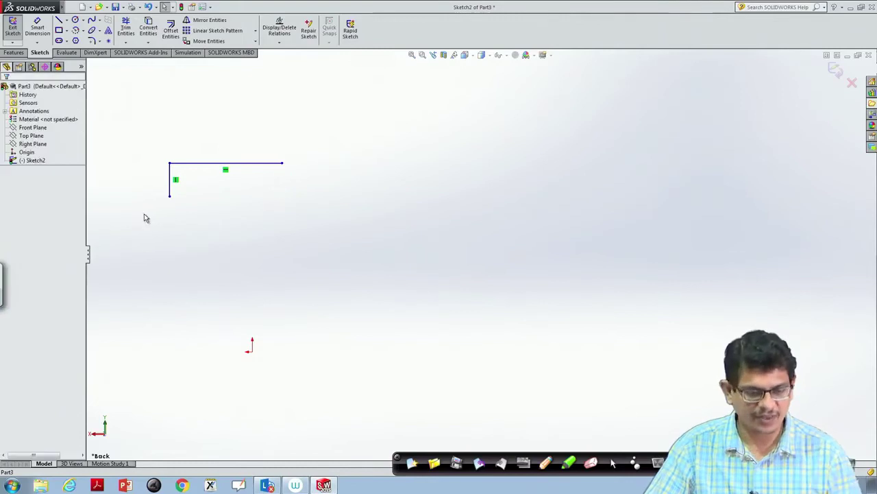
{"action": "left_click_drag", "start_coordinate": [156, 218], "coordinate": [191, 214]}
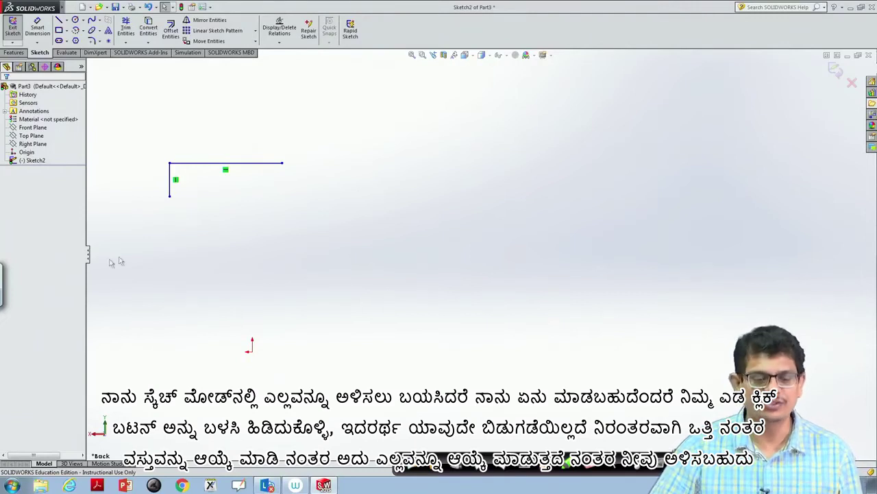
{"action": "mouse_move", "coordinate": [142, 231]}
{"action": "left_mouse_down"}
{"action": "mouse_move", "coordinate": [282, 189]}
{"action": "mouse_move", "coordinate": [308, 150]}
{"action": "left_mouse_up"}
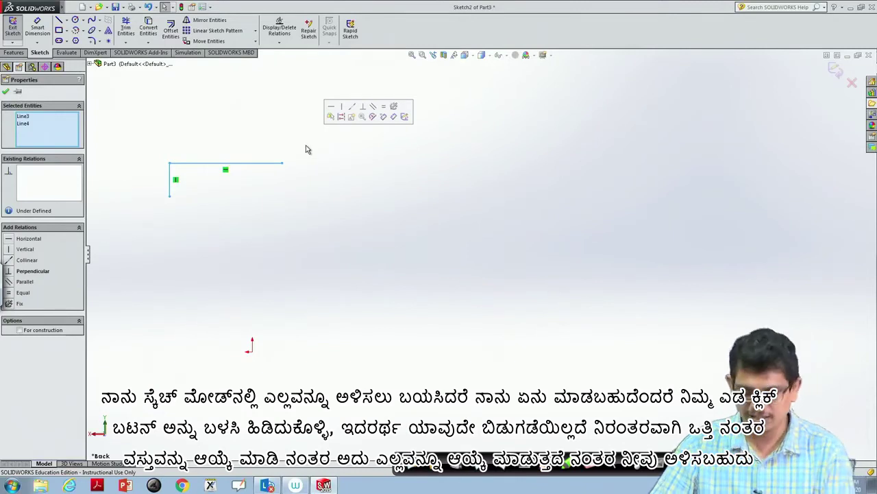
{"action": "key", "text": "Delete"}
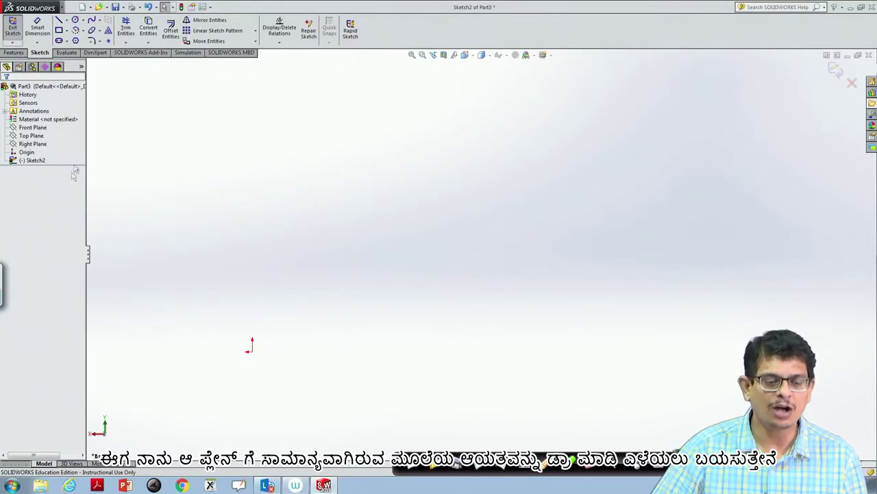
- Turn the view Normal To the Front Plane
{"action": "left_click", "coordinate": [42, 128]}
{"action": "right_click", "coordinate": [47, 132]}
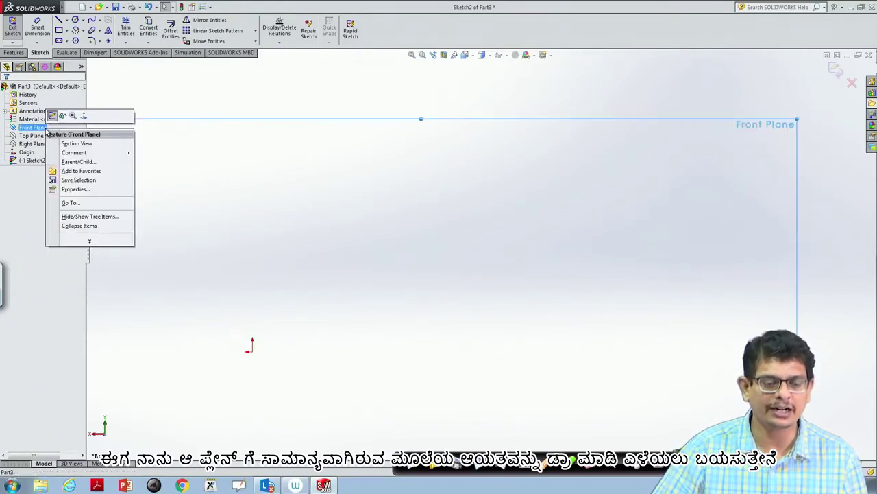
{"action": "left_click", "coordinate": [85, 116]}
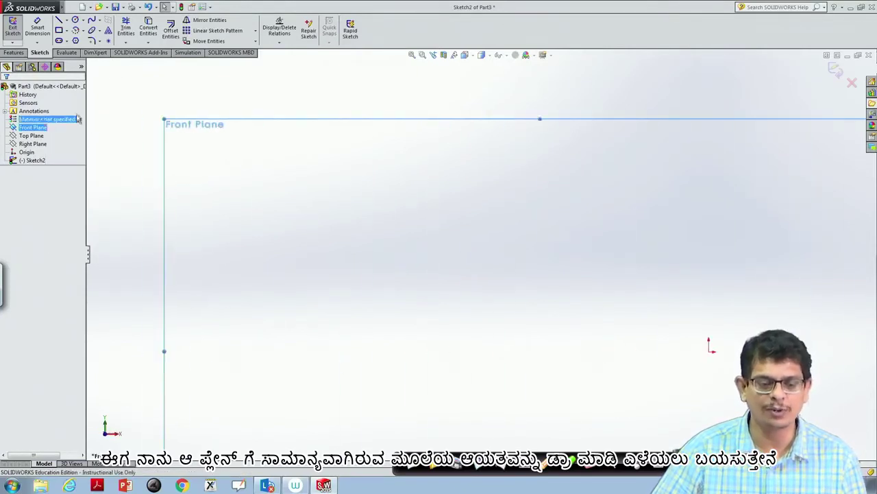
- Drag out a large corner rectangle on the Front Plane
{"action": "left_click", "coordinate": [67, 31]}
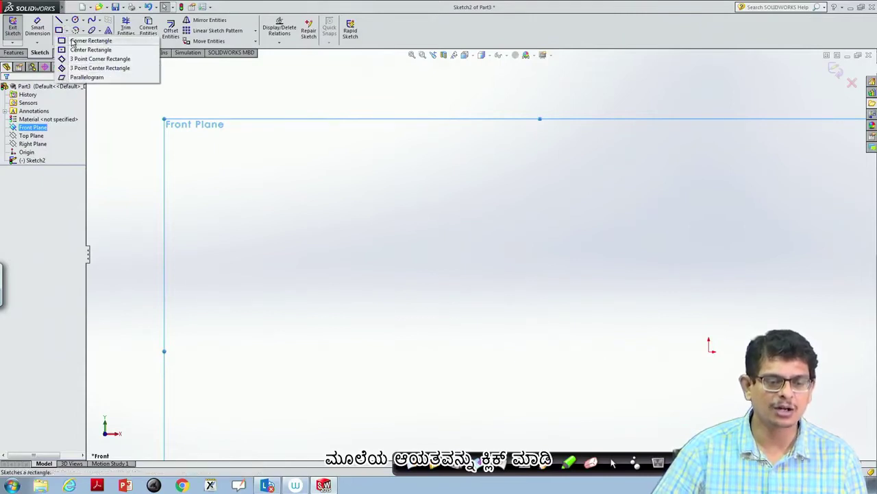
{"action": "left_click", "coordinate": [73, 41]}
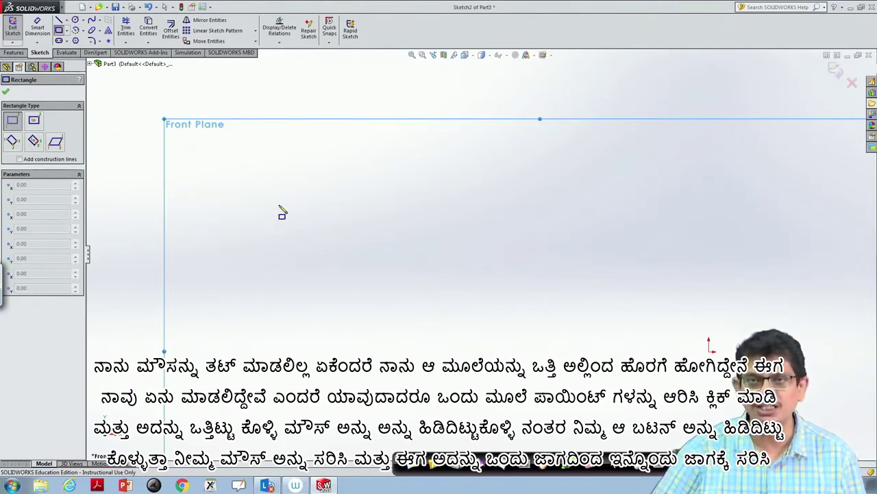
{"action": "mouse_move", "coordinate": [276, 206]}
{"action": "left_mouse_down"}
{"action": "mouse_move", "coordinate": [306, 214]}
{"action": "mouse_move", "coordinate": [409, 292]}
{"action": "mouse_move", "coordinate": [484, 334]}
{"action": "left_mouse_up"}
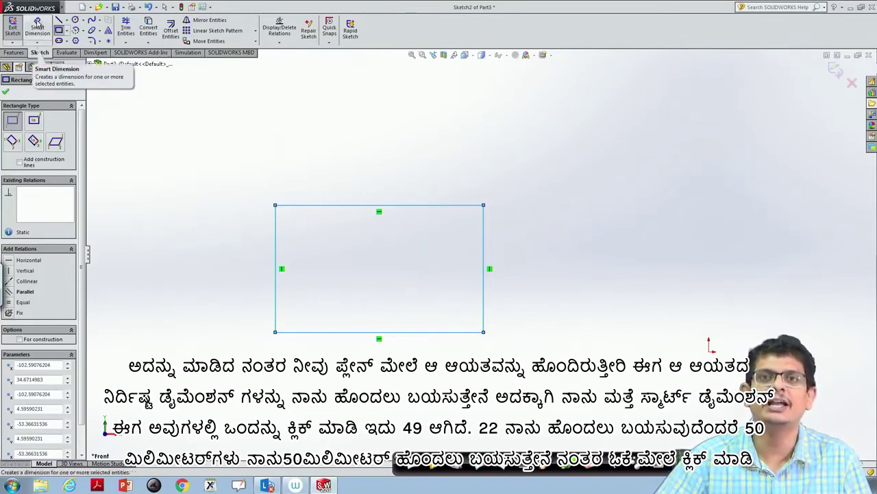
- Dimension the rectangle's top edge to a width of 50 mm
{"action": "left_click", "coordinate": [38, 24]}
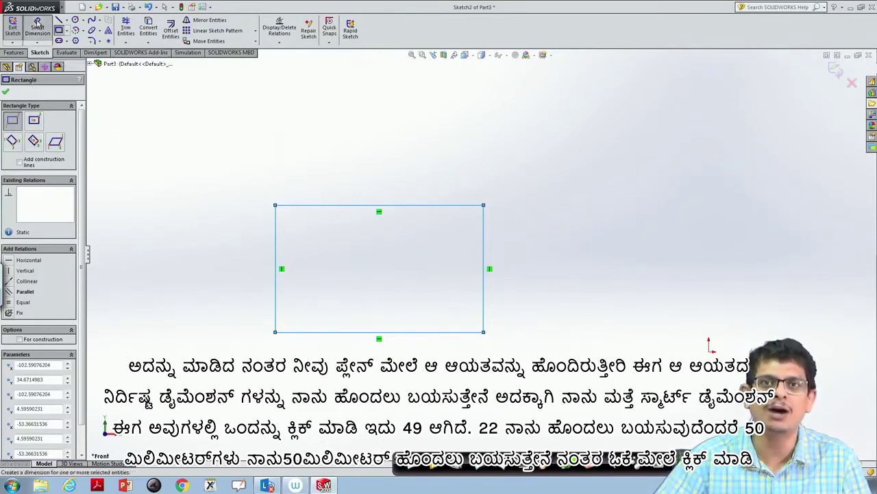
{"action": "left_click", "coordinate": [357, 208]}
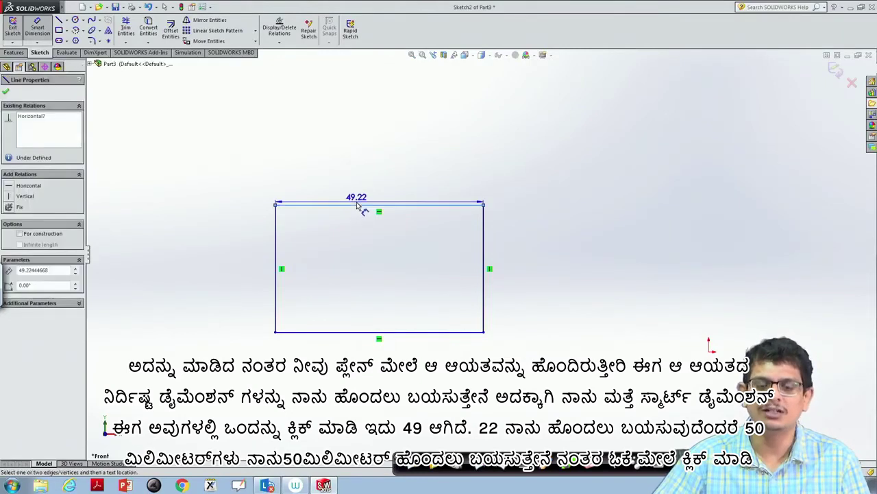
{"action": "left_click", "coordinate": [390, 191]}
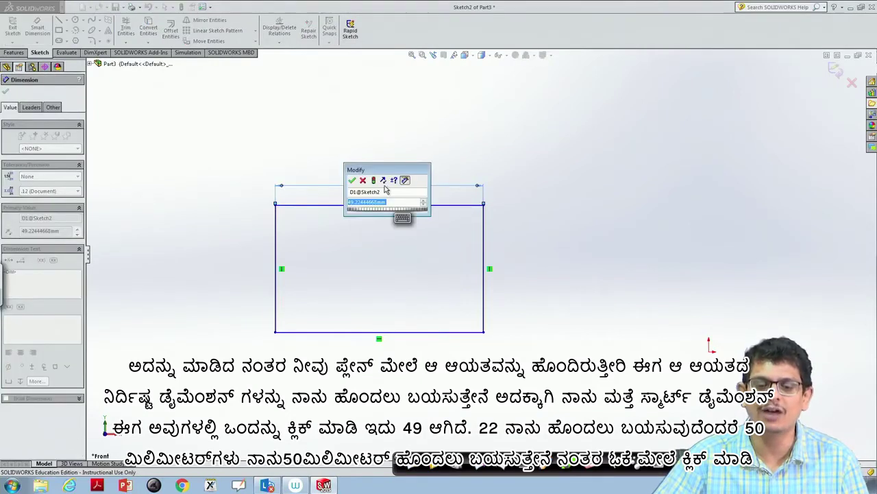
{"action": "type", "text": "50"}
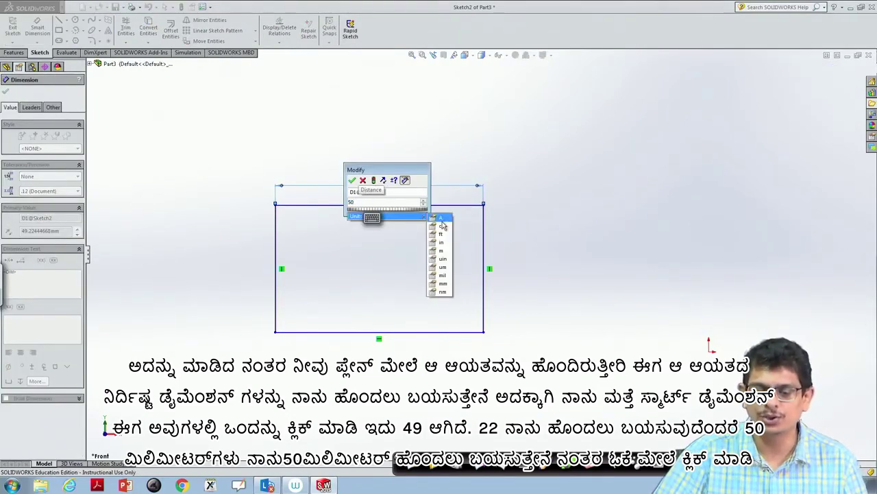
{"action": "left_click", "coordinate": [442, 283]}
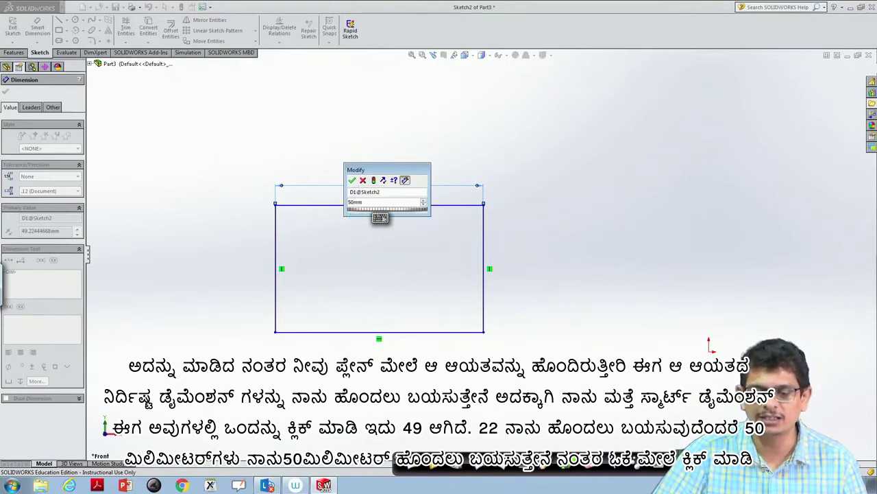
{"action": "left_click", "coordinate": [352, 180]}
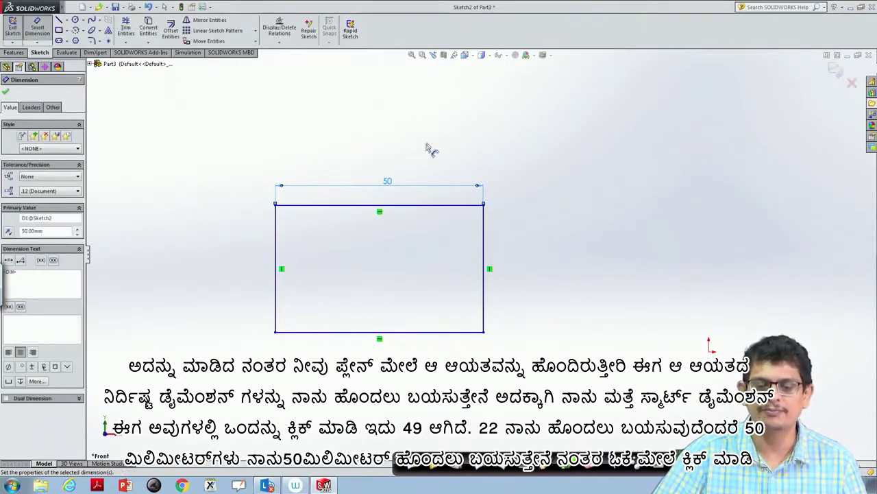
{"action": "key", "text": "Escape"}
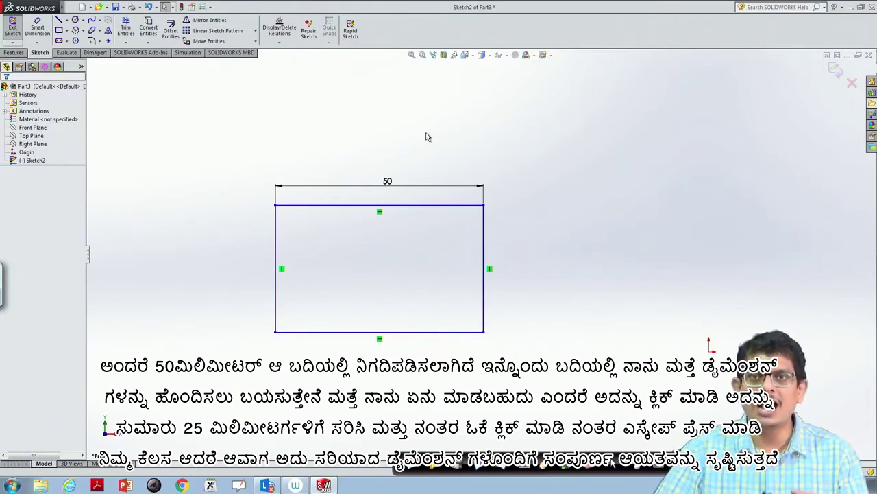
- Dimension the rectangle's left edge to a height of 25 mm
{"action": "left_click", "coordinate": [37, 29]}
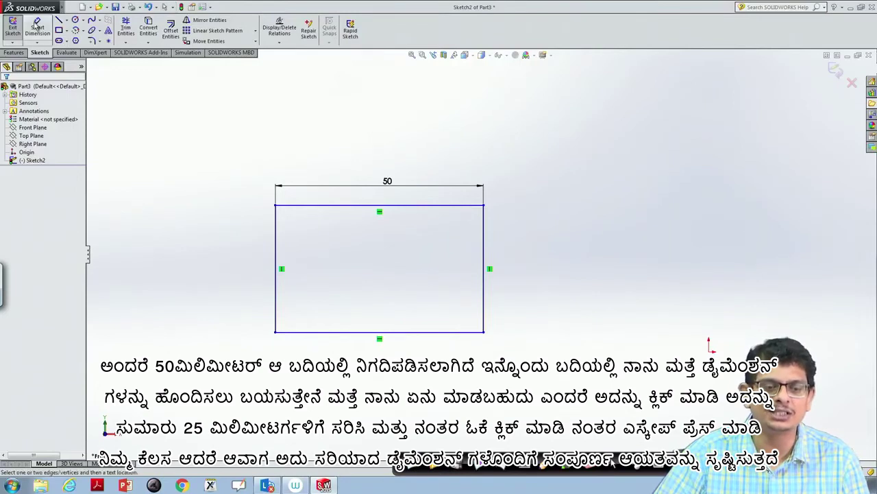
{"action": "left_click", "coordinate": [277, 252]}
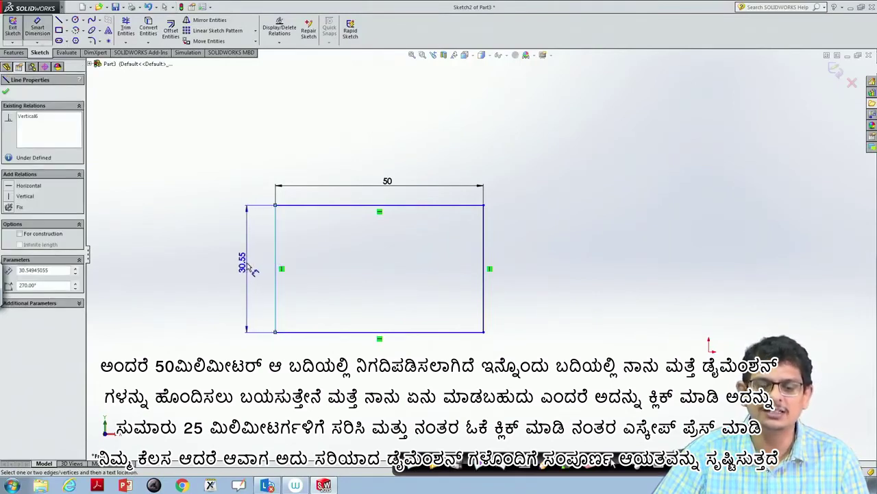
{"action": "left_click", "coordinate": [251, 269]}
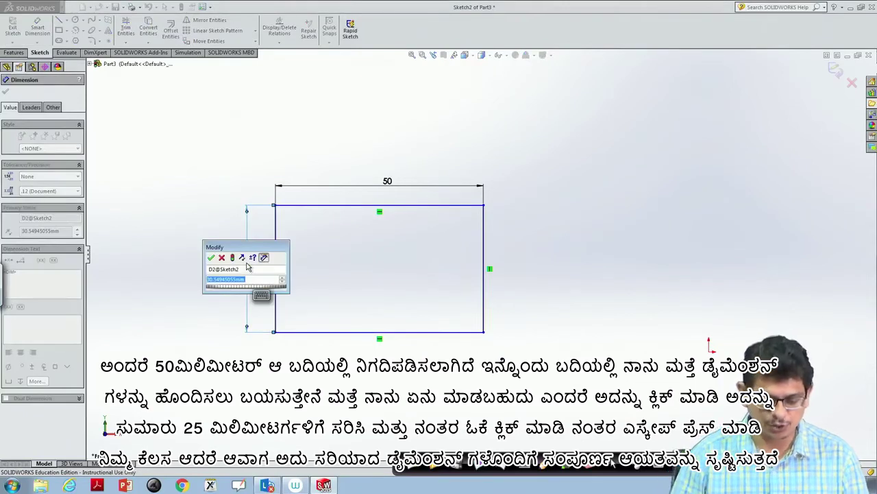
{"action": "type", "text": "25"}
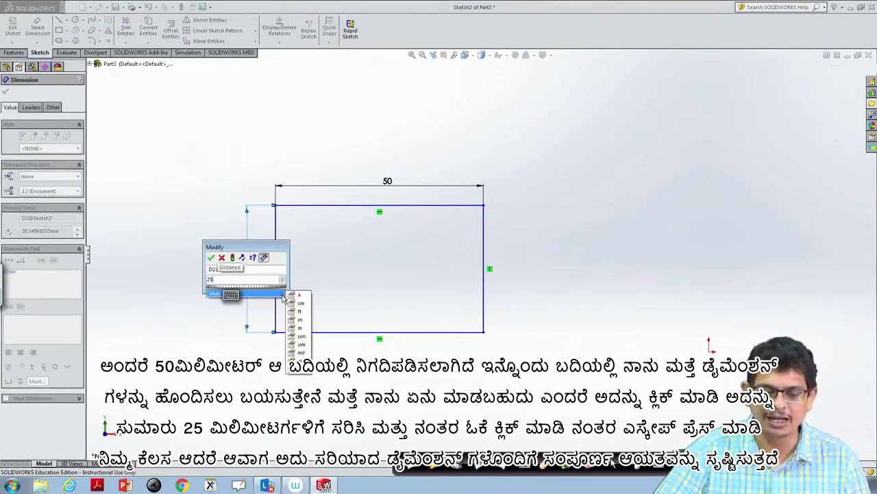
{"action": "left_click", "coordinate": [299, 358]}
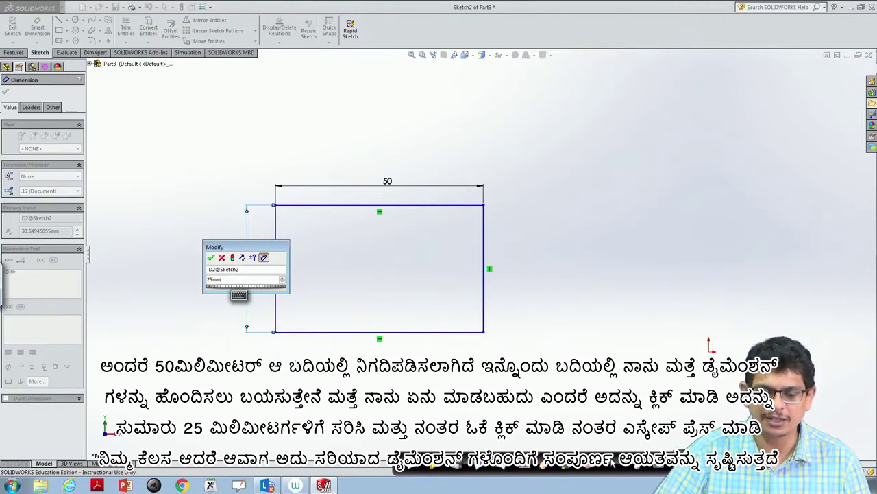
{"action": "left_click", "coordinate": [211, 257]}
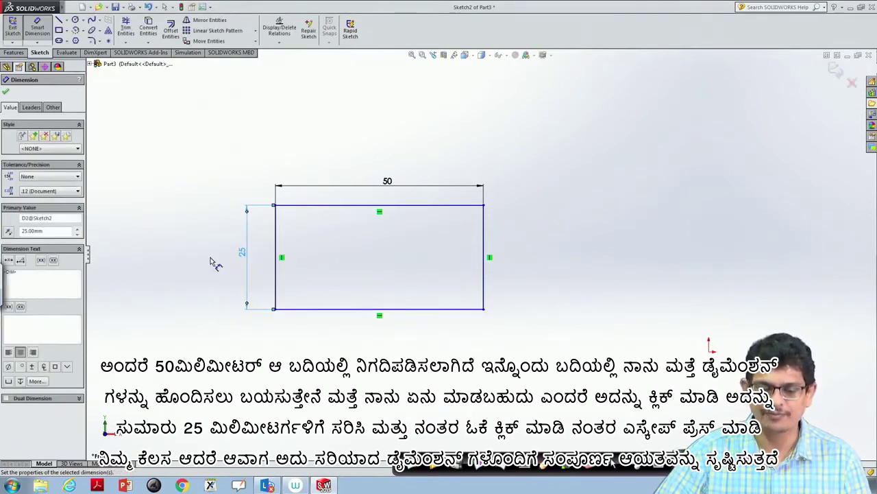
{"action": "key", "text": "Escape"}
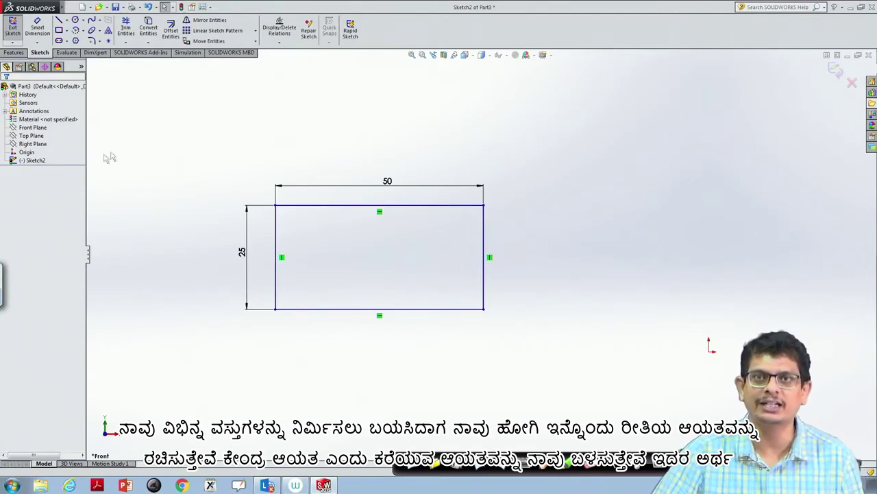
- Show the rectangle type flyout in the Sketch toolbar
{"action": "left_click", "coordinate": [67, 31]}
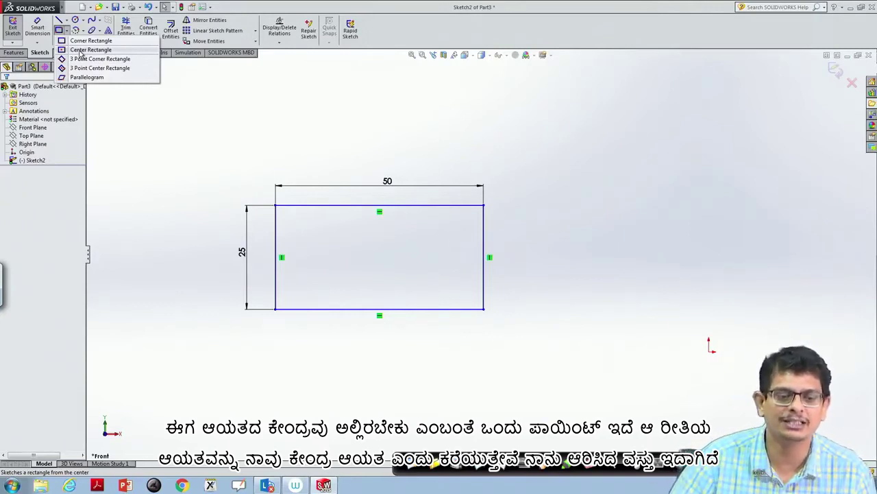
- Draw a tall, narrow center rectangle to the lower right of the 50 × 25 mm rectangle
{"action": "left_click", "coordinate": [81, 51]}
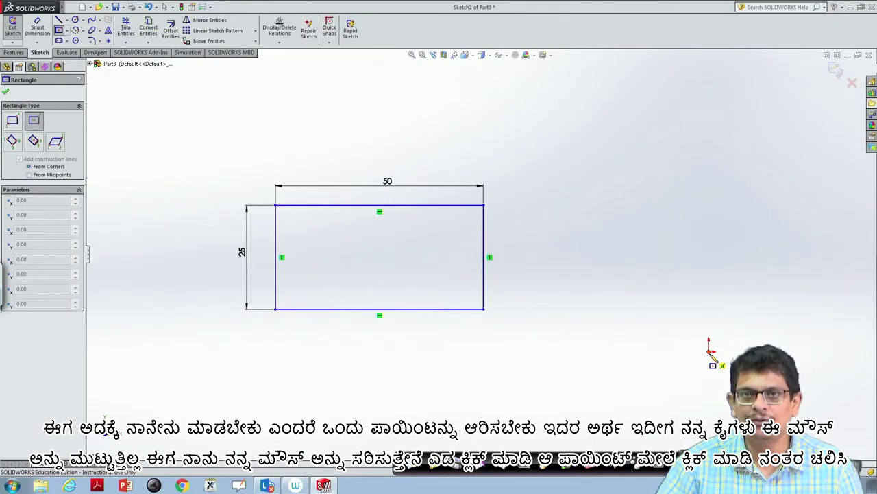
{"action": "left_click", "coordinate": [709, 352]}
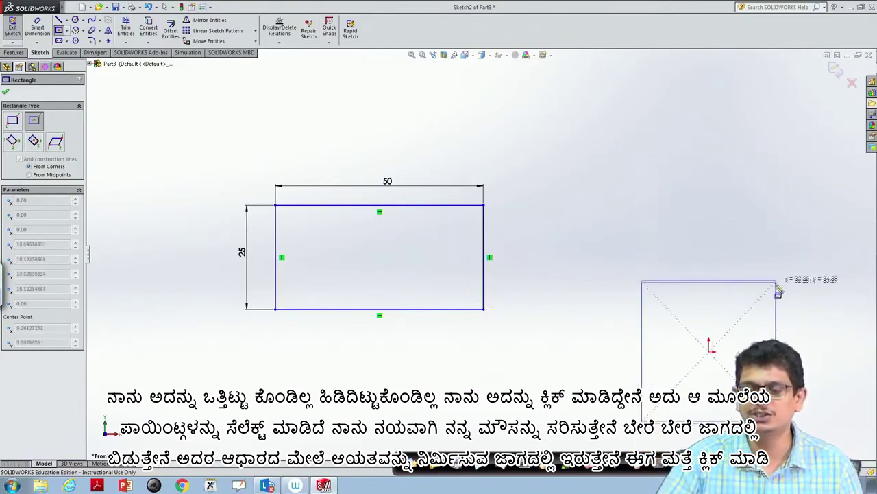
{"action": "left_click", "coordinate": [739, 272]}
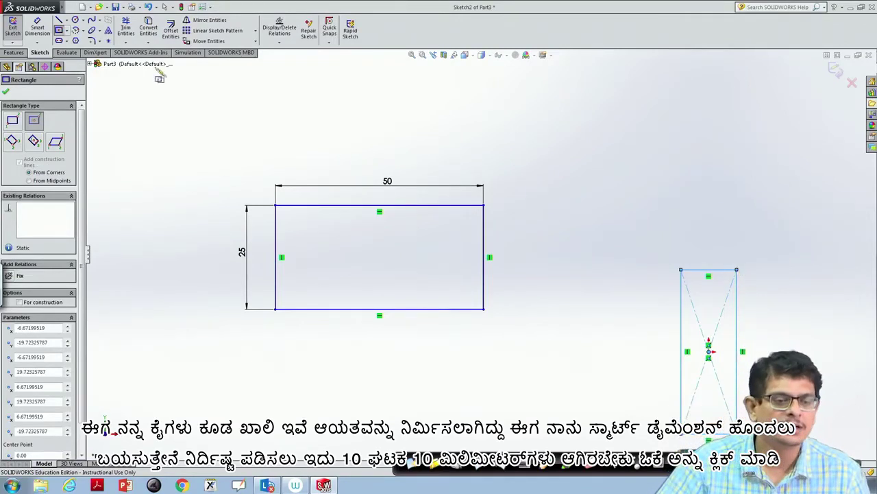
- Dimension the center rectangle's top edge to 10 mm
{"action": "left_click", "coordinate": [37, 27]}
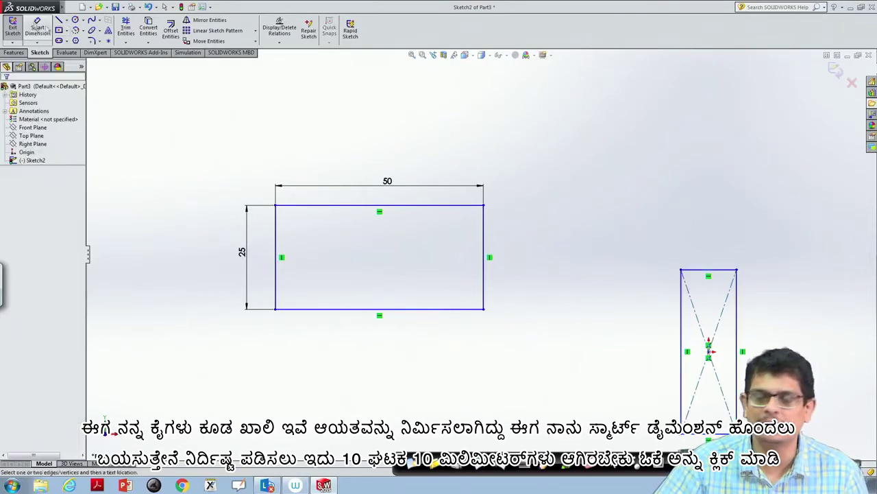
{"action": "left_click", "coordinate": [721, 270]}
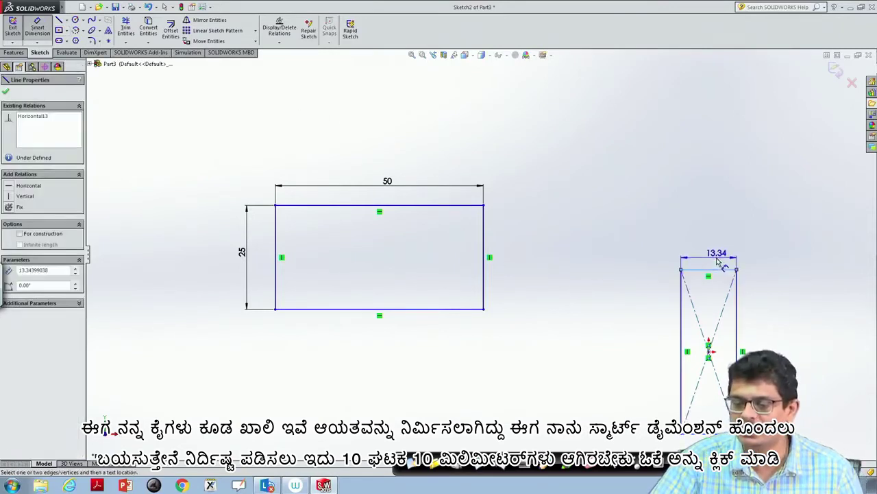
{"action": "left_click", "coordinate": [716, 260]}
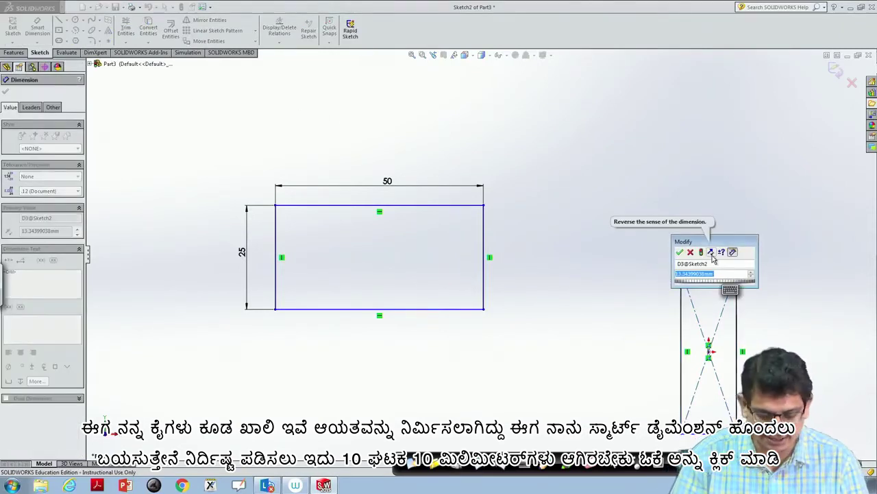
{"action": "type", "text": "10"}
{"action": "mouse_move", "coordinate": [713, 287]}
{"action": "left_click", "coordinate": [769, 355]}
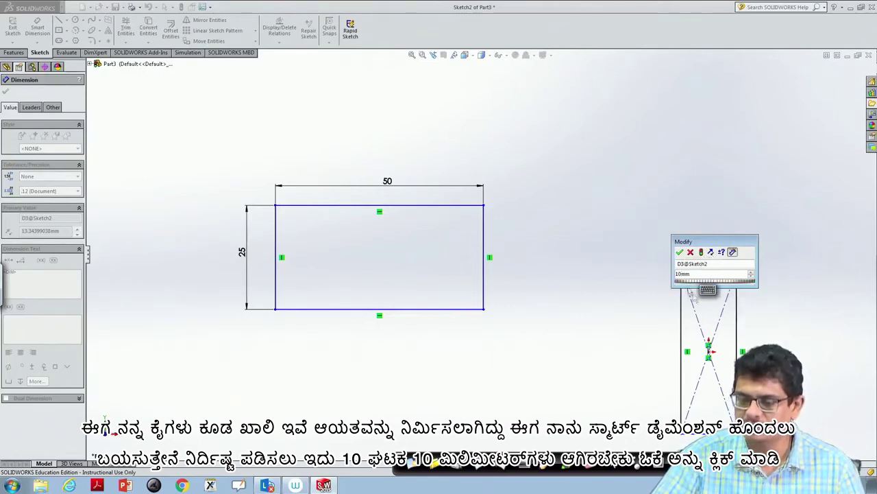
{"action": "left_click", "coordinate": [679, 253]}
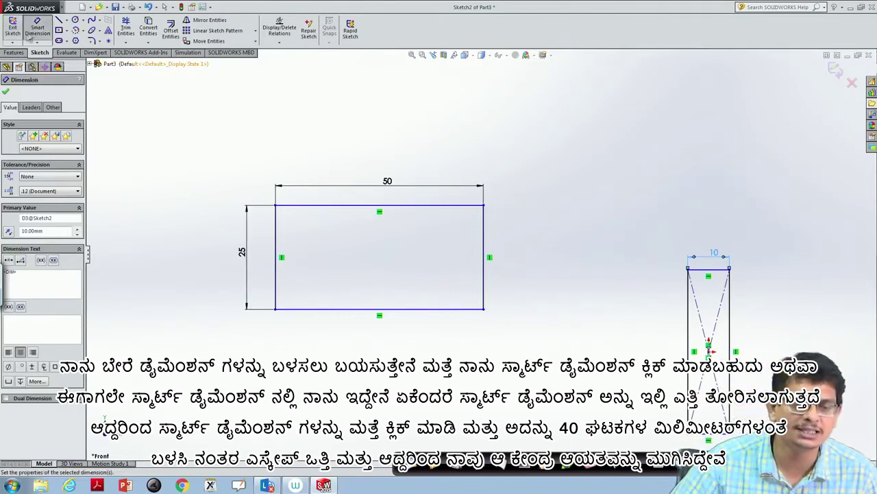
- Dimension the center rectangle's right edge to 40 mm
{"action": "left_click", "coordinate": [37, 22]}
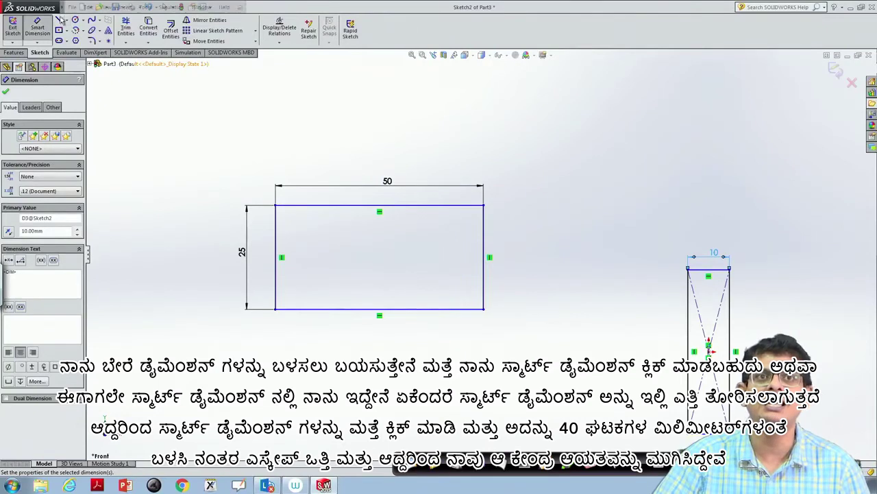
{"action": "left_click", "coordinate": [731, 342]}
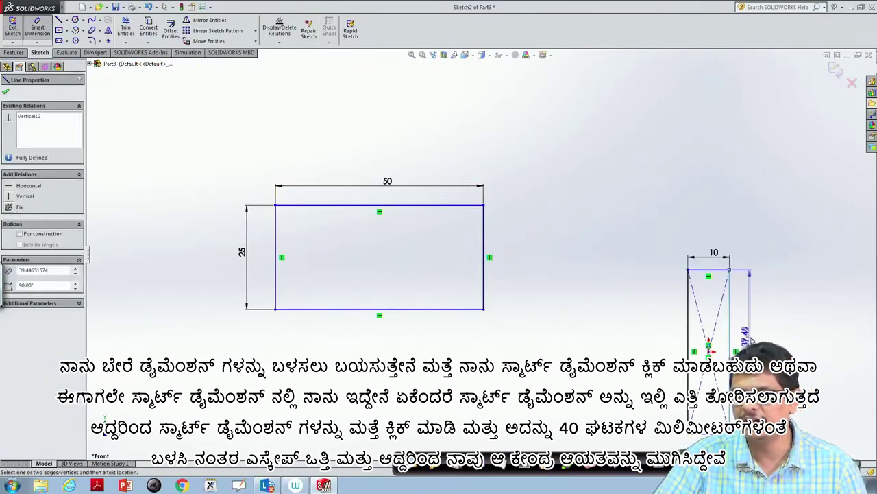
{"action": "left_click", "coordinate": [757, 335]}
{"action": "type", "text": "40mm"}
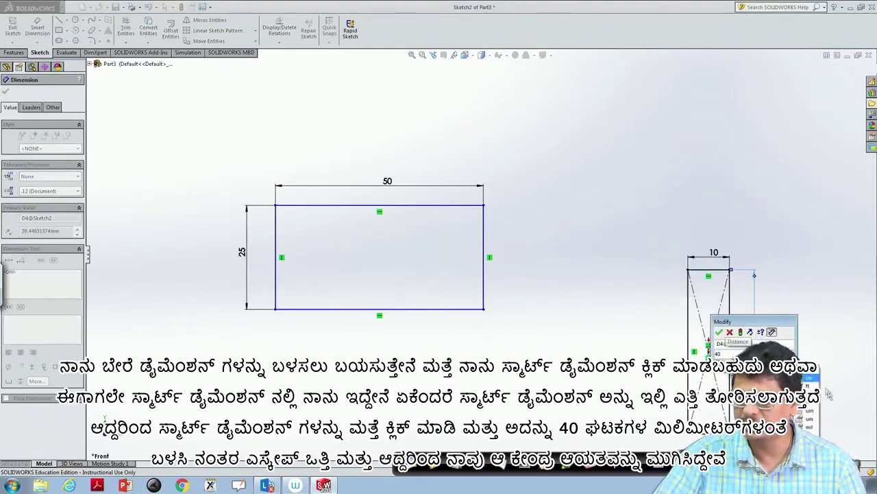
{"action": "left_click", "coordinate": [719, 332]}
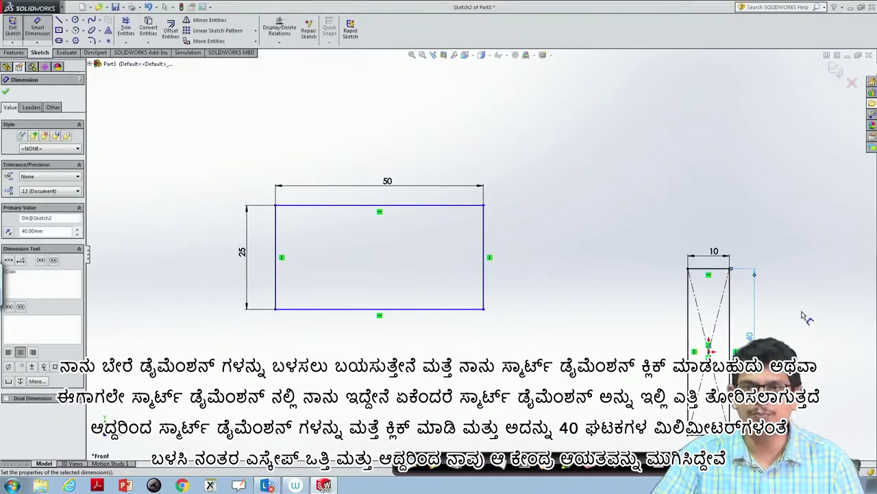
{"action": "key", "text": "Escape"}
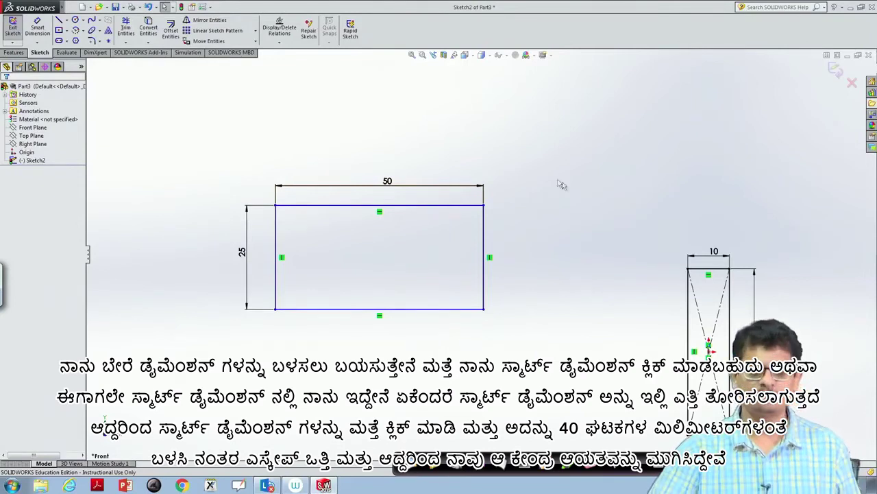
- Draw a tilted 3 Point Corner Rectangle at the sketch's upper right
{"action": "left_click", "coordinate": [67, 34]}
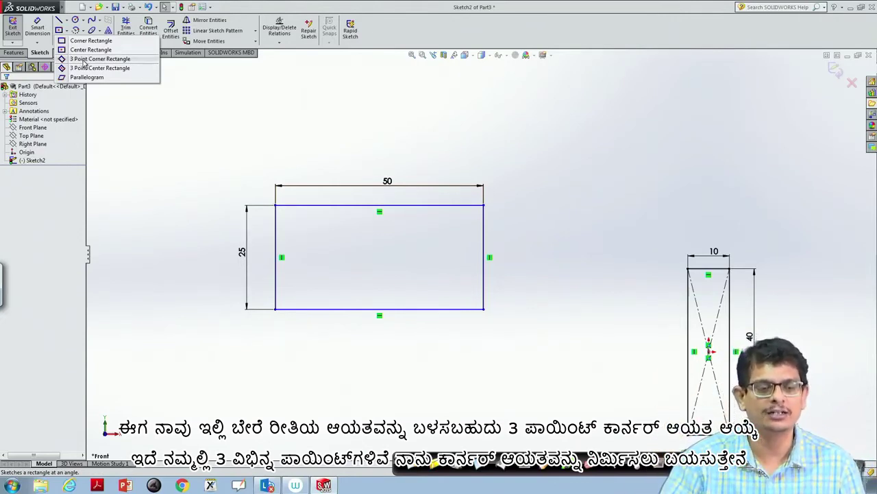
{"action": "left_click", "coordinate": [85, 60]}
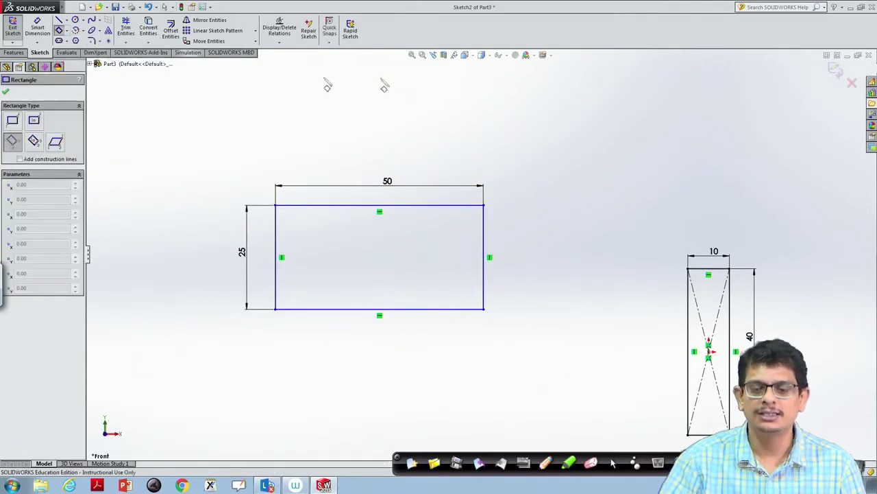
{"action": "left_click", "coordinate": [556, 145]}
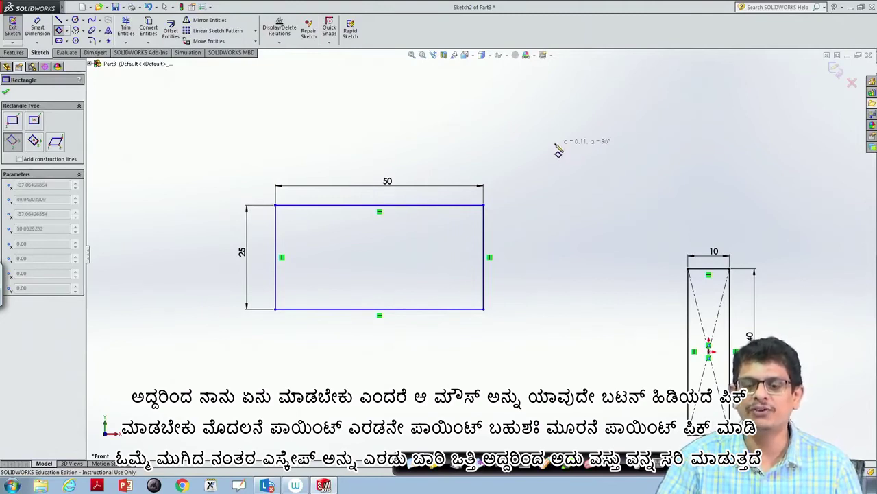
{"action": "left_click", "coordinate": [604, 192]}
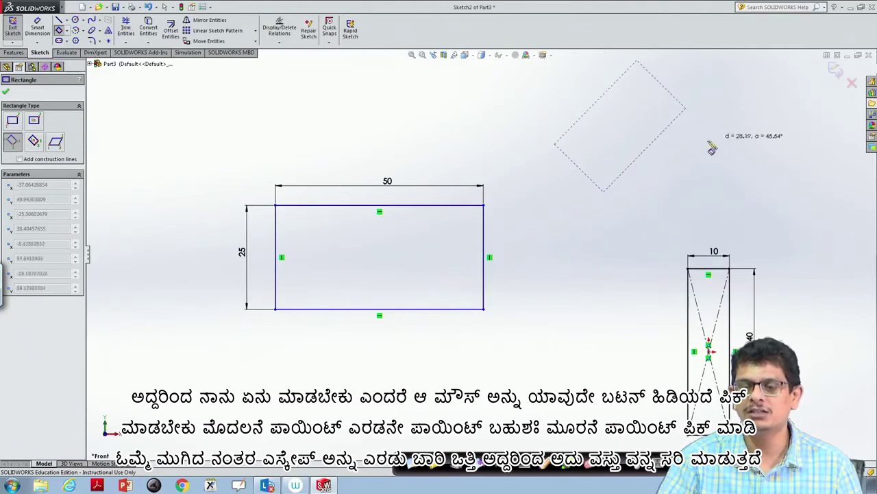
{"action": "left_click", "coordinate": [673, 121]}
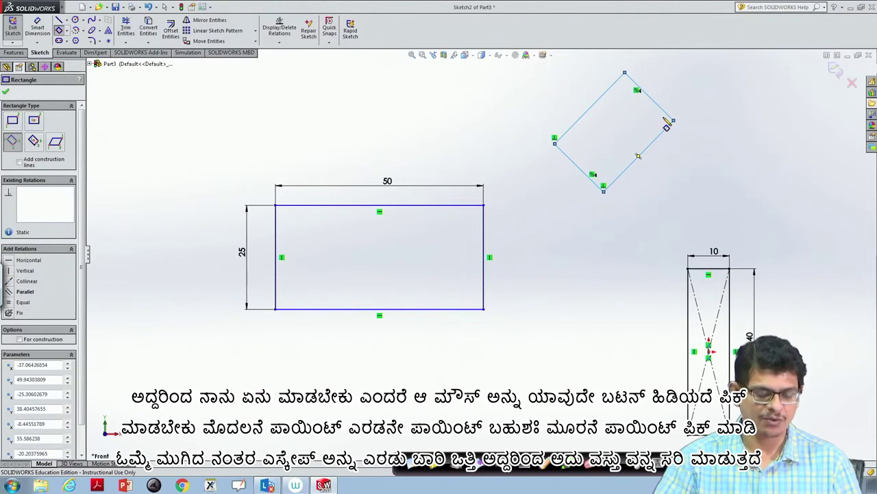
{"action": "key", "text": "Escape"}
{"action": "key", "text": "Escape"}
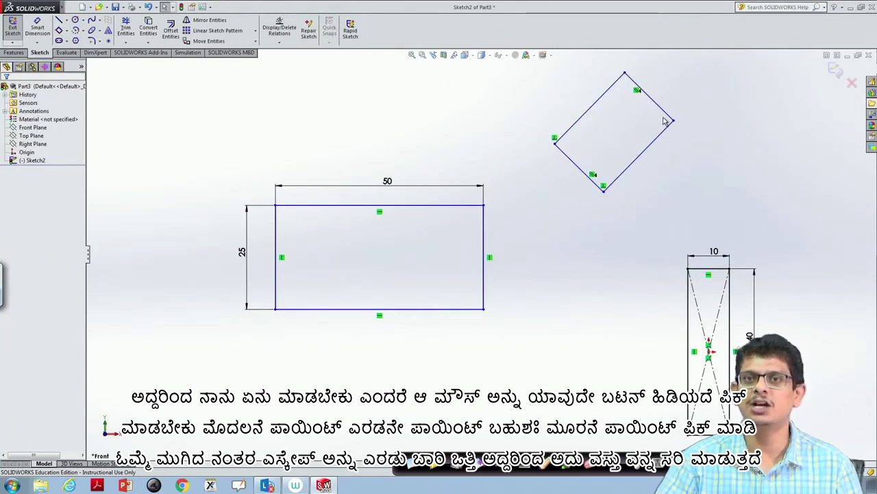
- Dimension the tilted rectangle's short lower-left side to 15 mm
{"action": "left_click", "coordinate": [41, 26]}
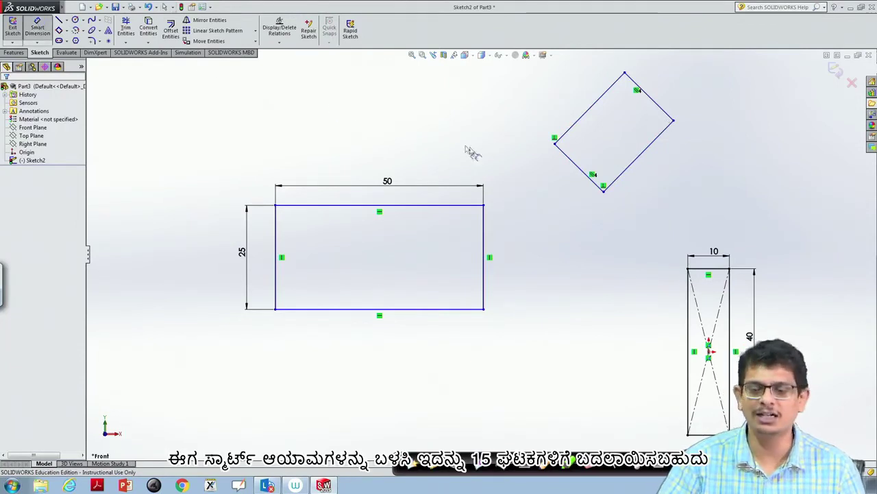
{"action": "left_click", "coordinate": [579, 172]}
{"action": "left_click", "coordinate": [574, 190]}
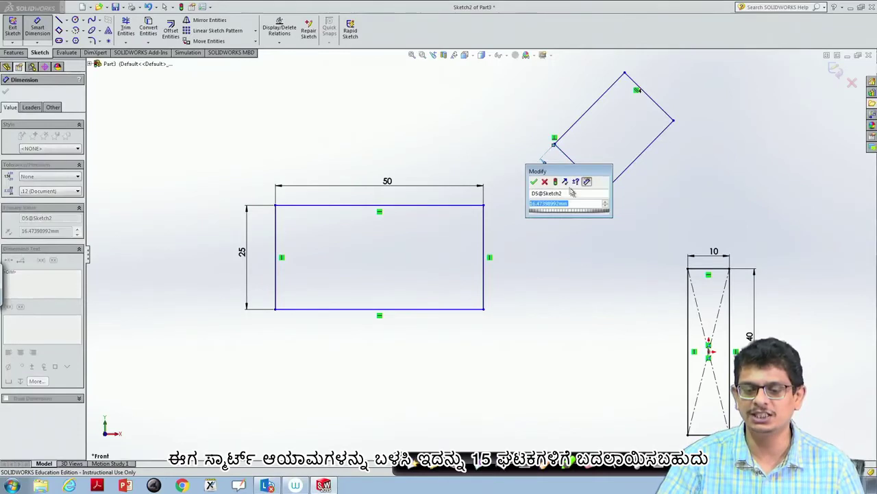
{"action": "type", "text": "15"}
{"action": "left_click", "coordinate": [569, 217]}
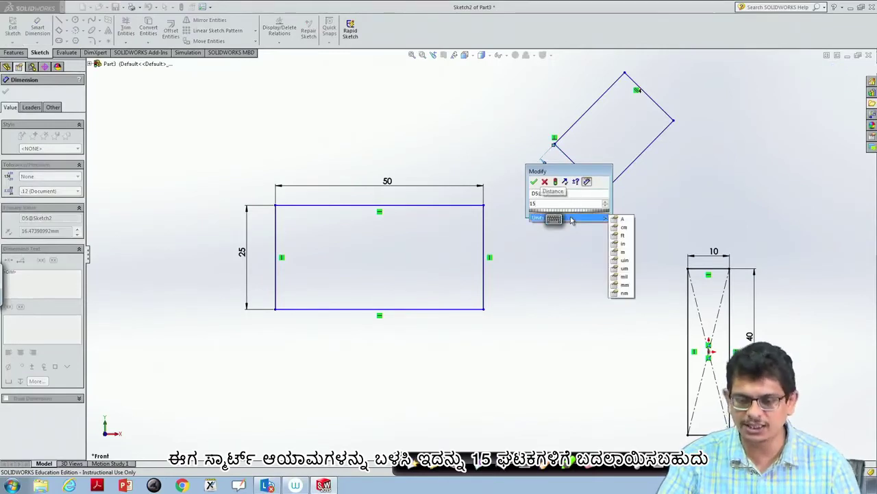
{"action": "left_click", "coordinate": [624, 285]}
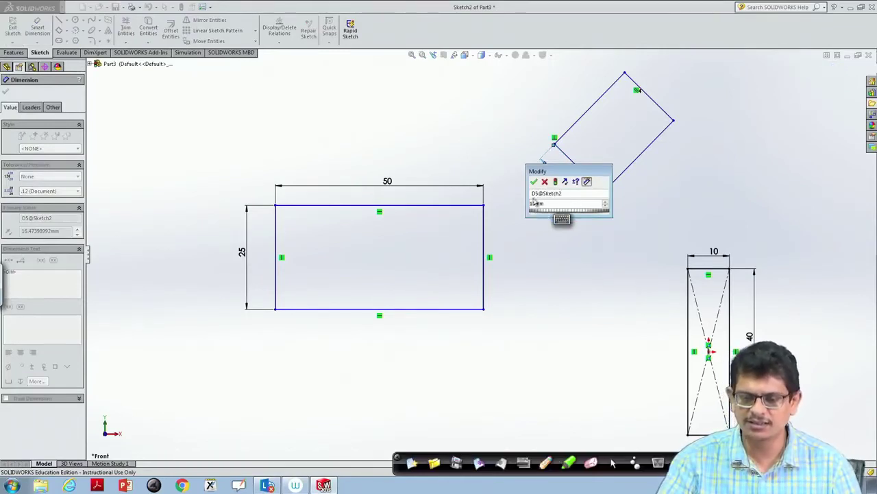
{"action": "left_click", "coordinate": [534, 182]}
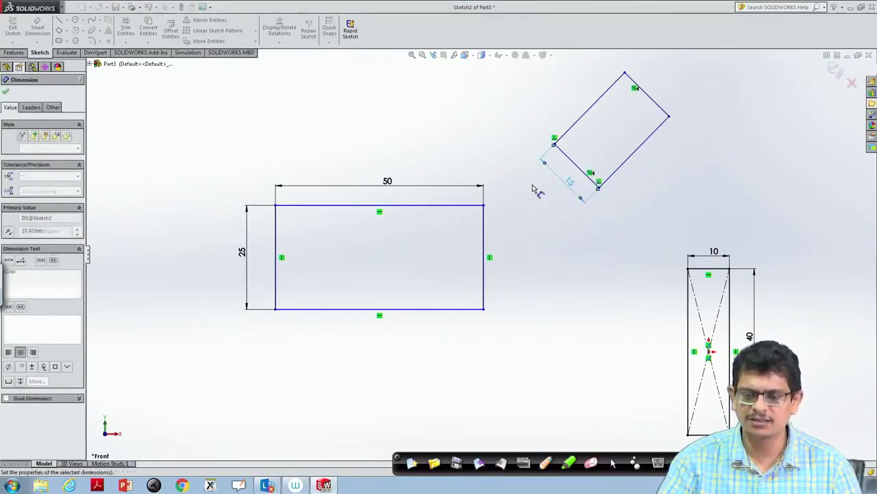
- Dimension the tilted rectangle's long side to 24 mm
{"action": "left_click", "coordinate": [634, 160]}
{"action": "left_click", "coordinate": [658, 178]}
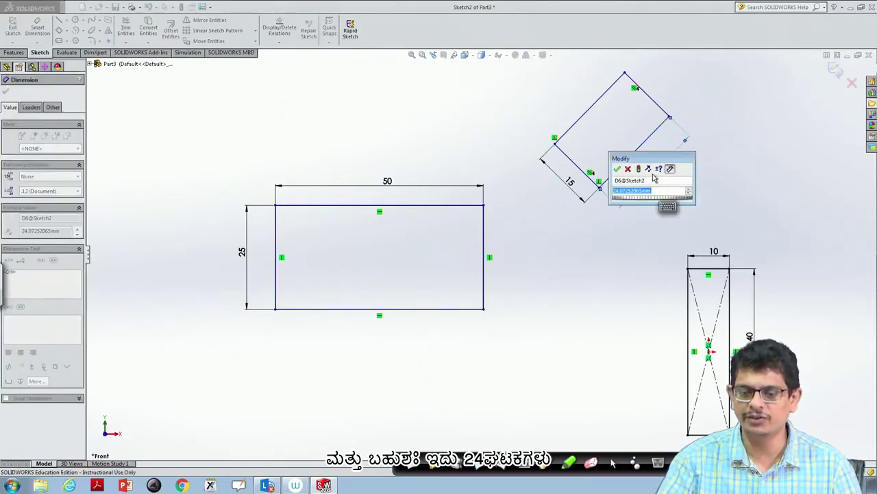
{"action": "type", "text": "24"}
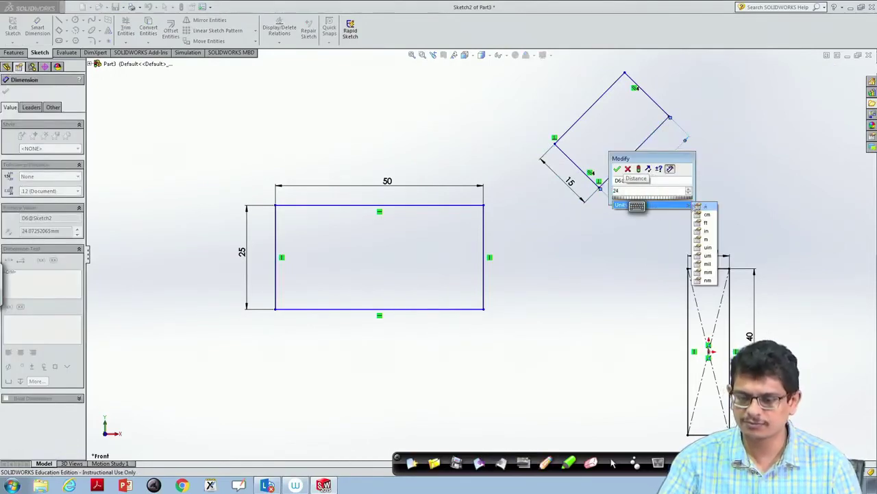
{"action": "left_click", "coordinate": [713, 265]}
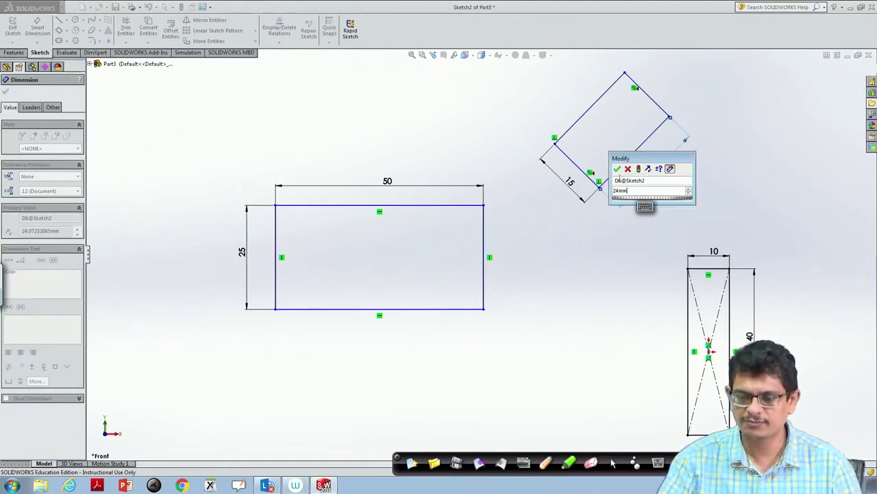
{"action": "left_click", "coordinate": [617, 170]}
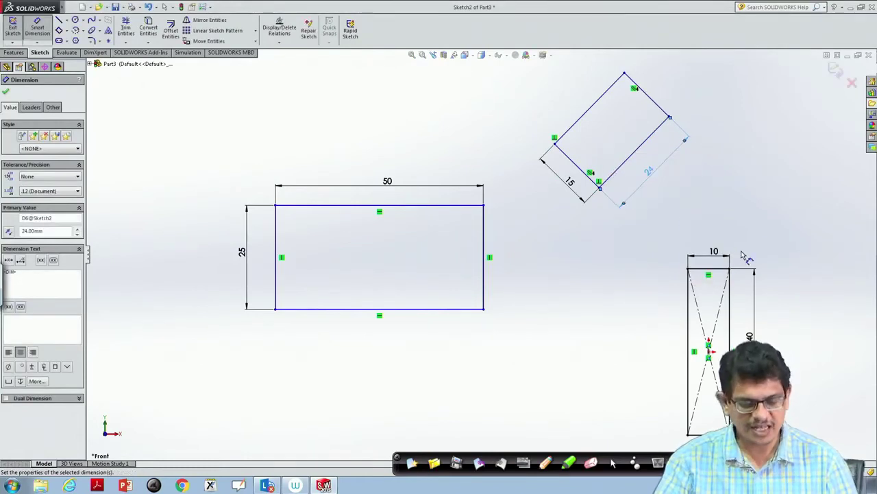
{"action": "key", "text": "Escape"}
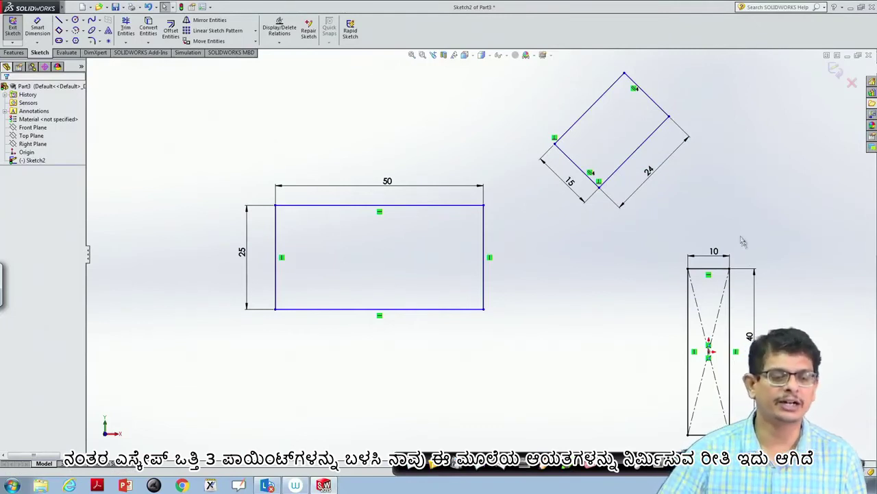
- Draw a small corner rectangle below the 50 × 25 mm rectangle
{"action": "left_click", "coordinate": [66, 31]}
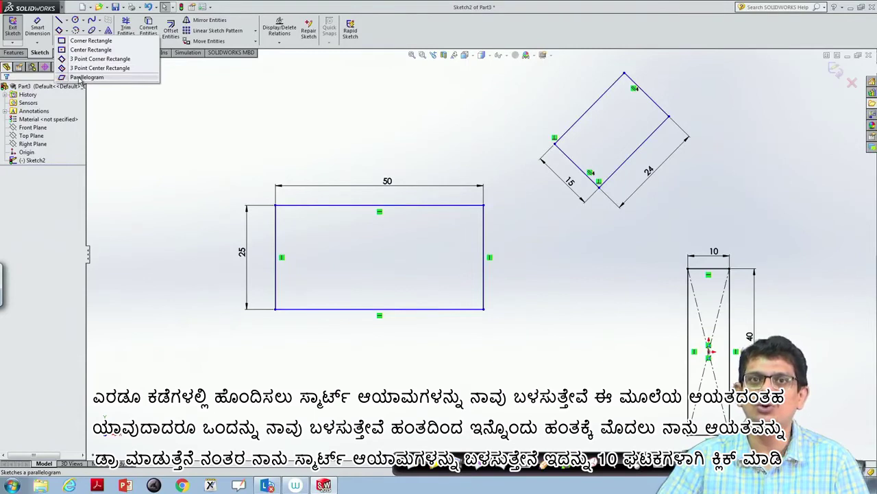
{"action": "left_click", "coordinate": [89, 41]}
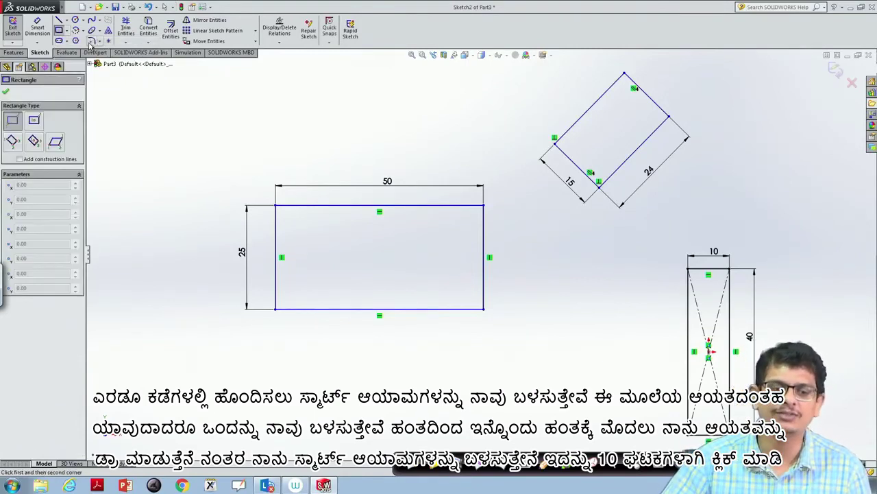
{"action": "left_click", "coordinate": [299, 346]}
{"action": "left_click", "coordinate": [412, 403]}
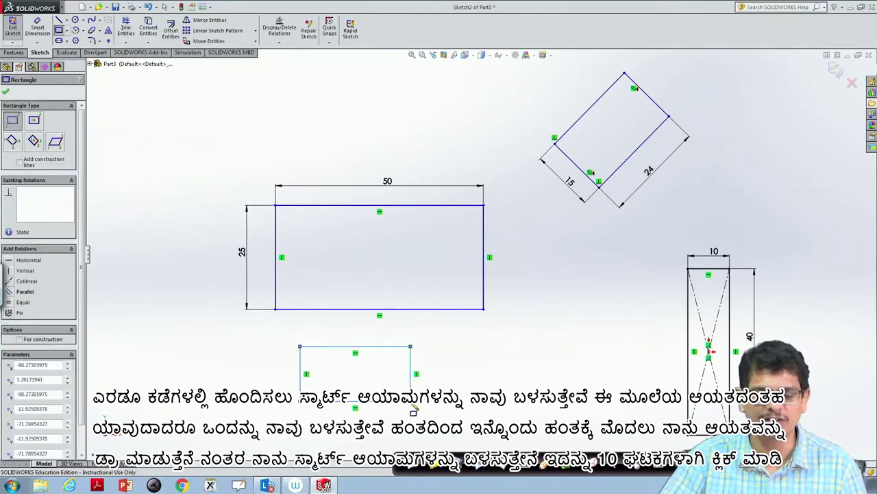
{"action": "key", "text": "Escape"}
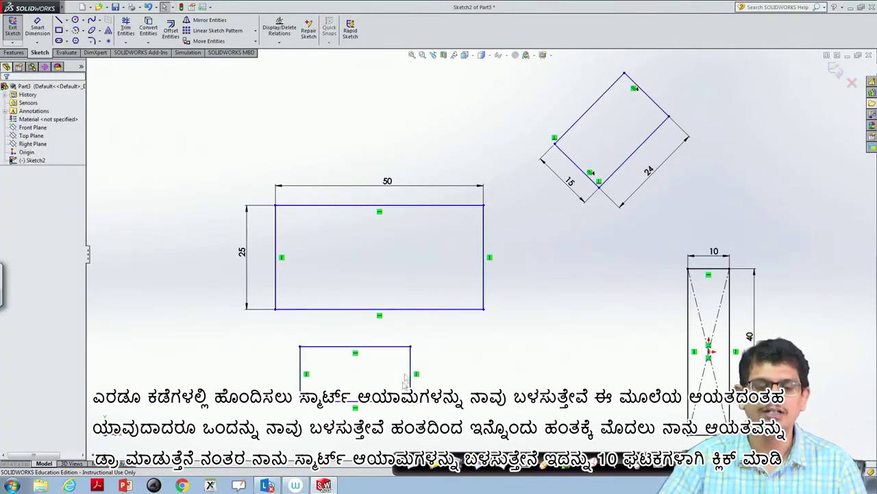
{"action": "left_click", "coordinate": [37, 31]}
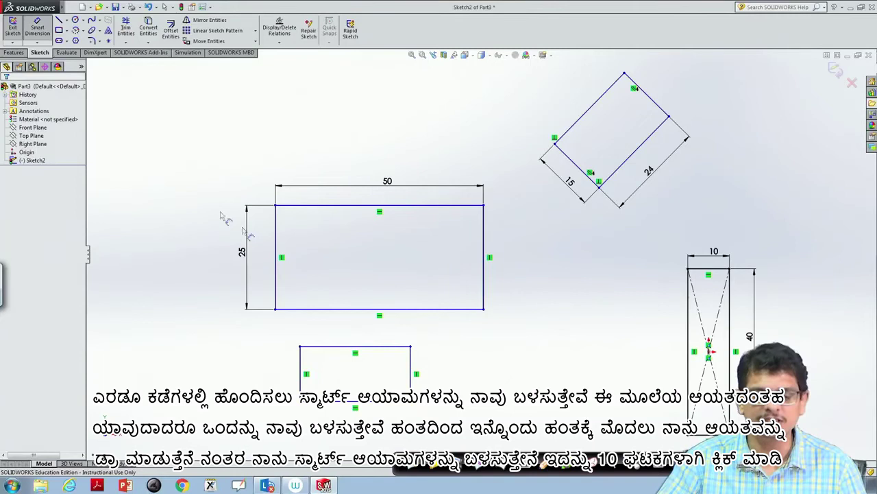
- Dimension the small rectangle's right and top edges to 10 mm each
{"action": "left_click", "coordinate": [412, 374]}
{"action": "left_click", "coordinate": [434, 382]}
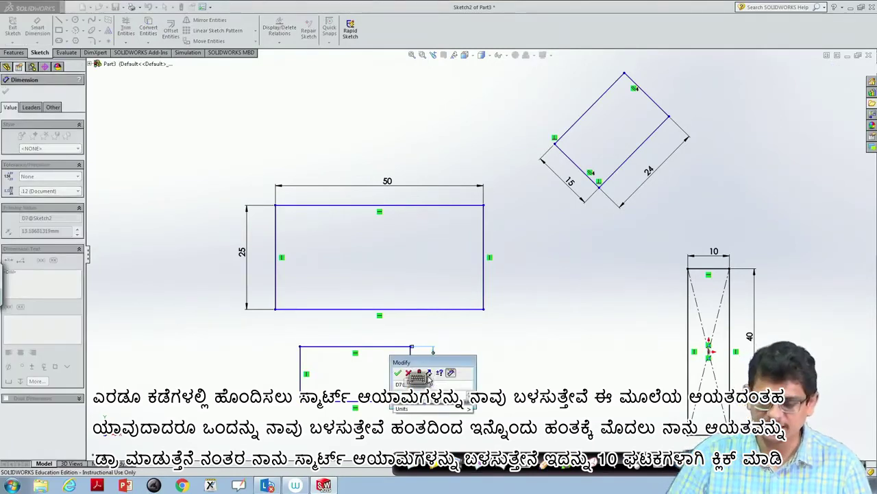
{"action": "type", "text": "10"}
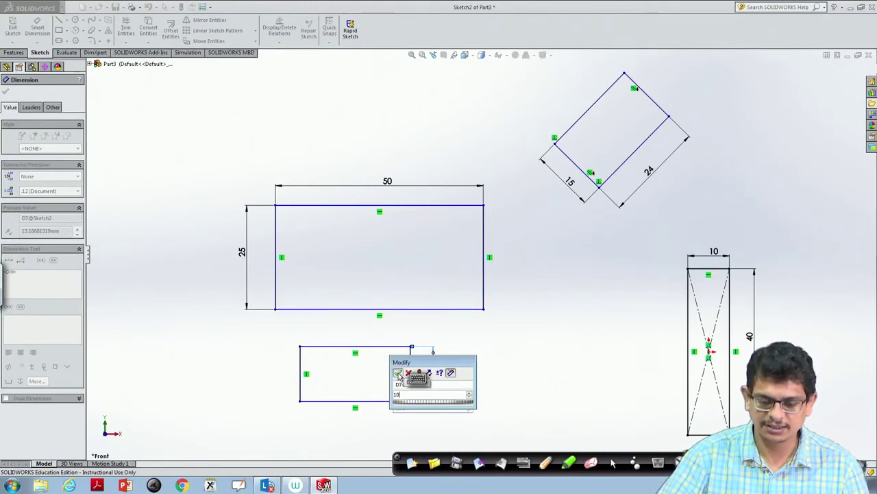
{"action": "left_click", "coordinate": [398, 373]}
{"action": "left_click", "coordinate": [365, 359]}
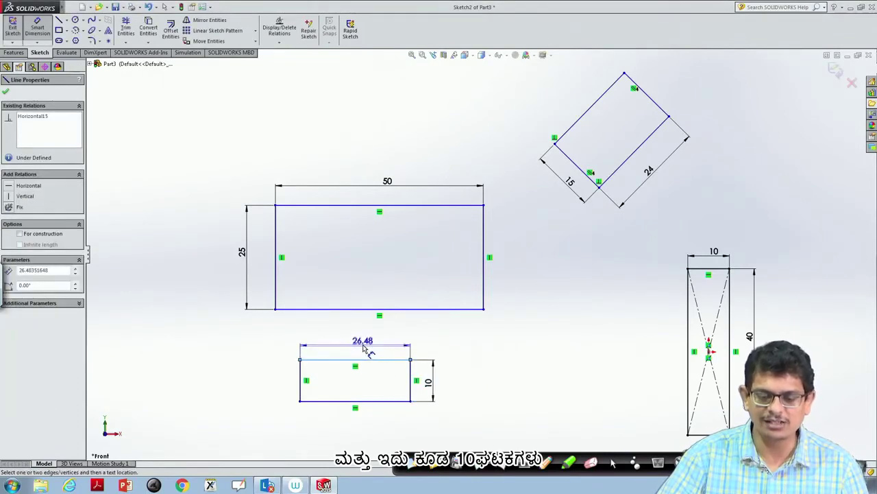
{"action": "left_click", "coordinate": [365, 350]}
{"action": "type", "text": "10"}
{"action": "key", "text": "Return"}
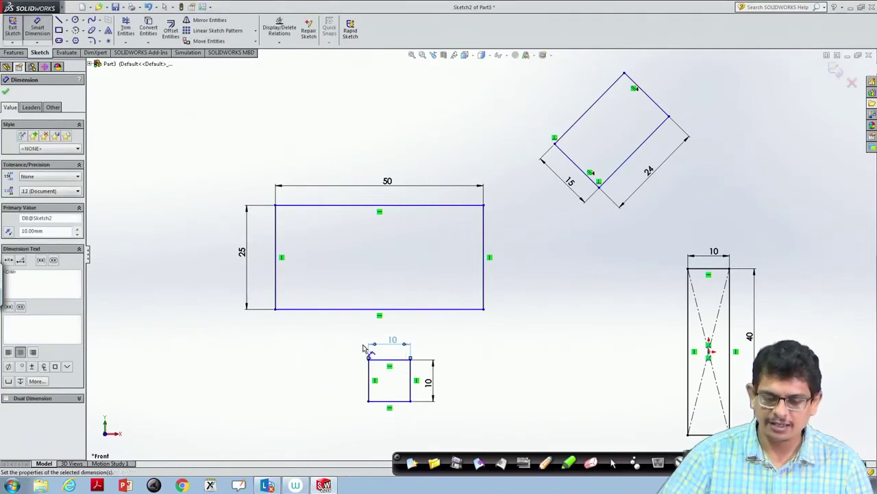
{"action": "key", "text": "Escape"}
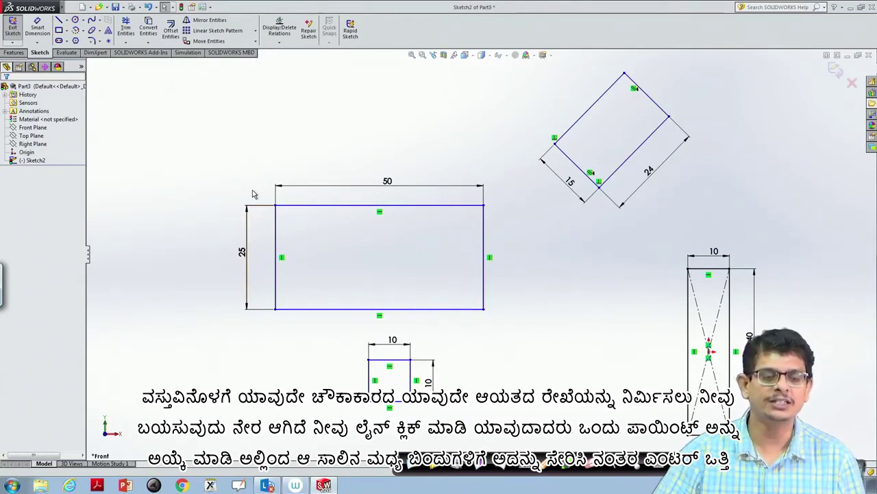
- Draw a line from the 50 × 25 rectangle's top-left corner to its bottom-edge midpoint
{"action": "left_click", "coordinate": [67, 21]}
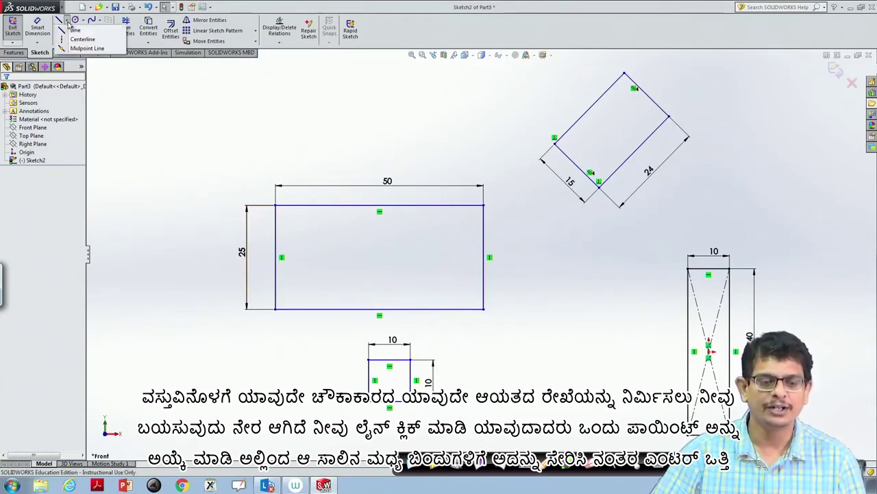
{"action": "left_click", "coordinate": [76, 32]}
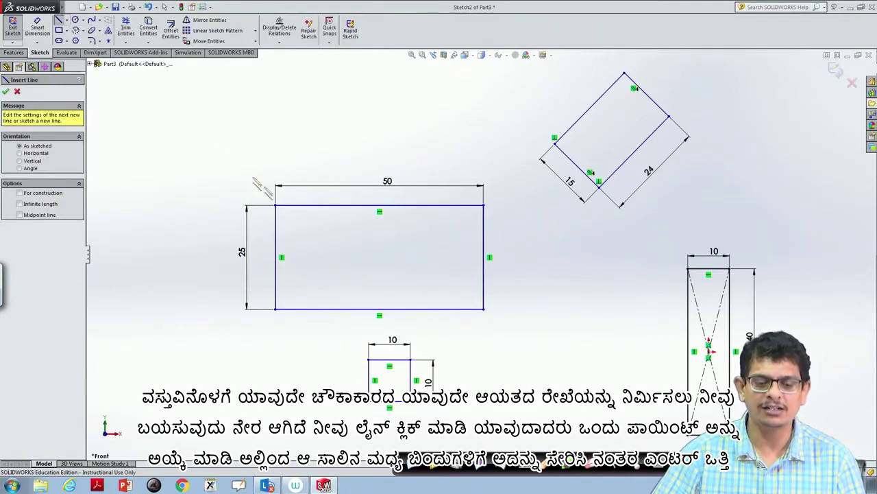
{"action": "left_click", "coordinate": [276, 206]}
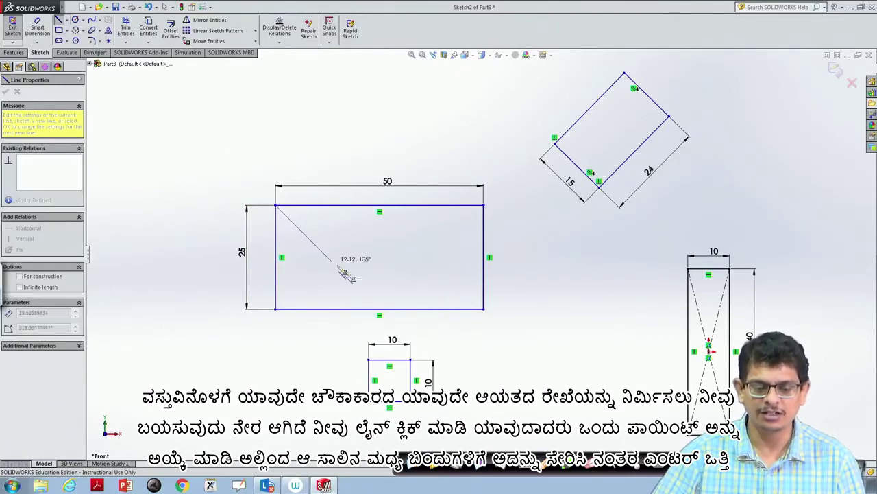
{"action": "left_click", "coordinate": [380, 309]}
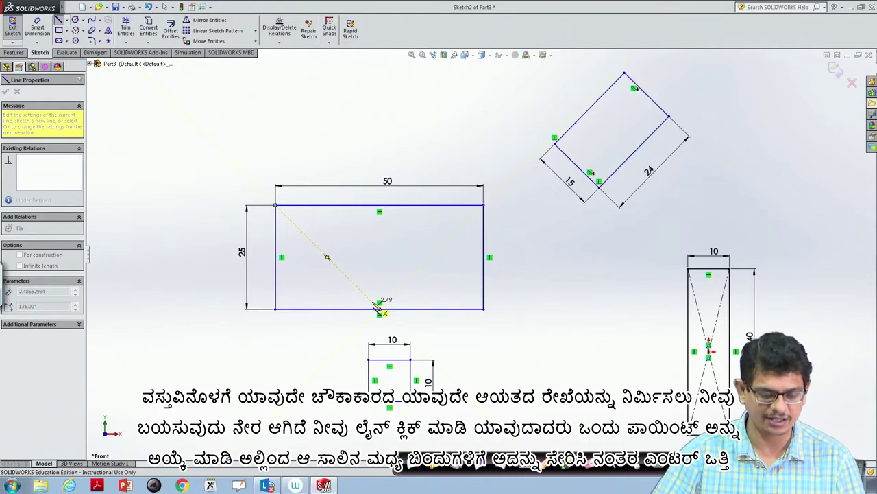
{"action": "key", "text": "Escape"}
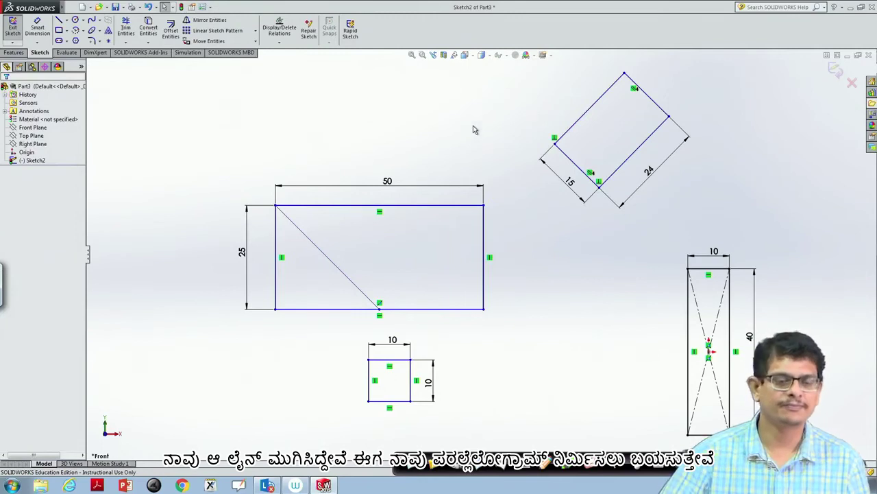
{"action": "left_click", "coordinate": [66, 31]}
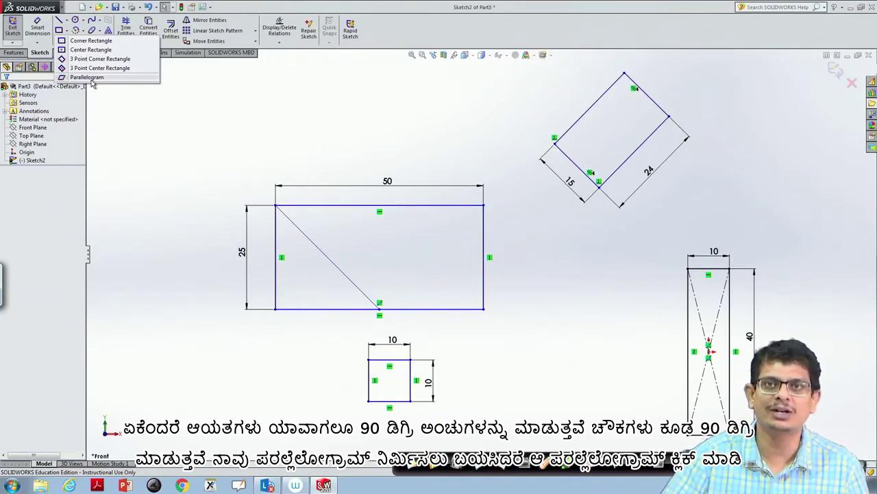
- Choose Parallelogram as the rectangle type from the Rectangle flyout
{"action": "left_click", "coordinate": [91, 79]}
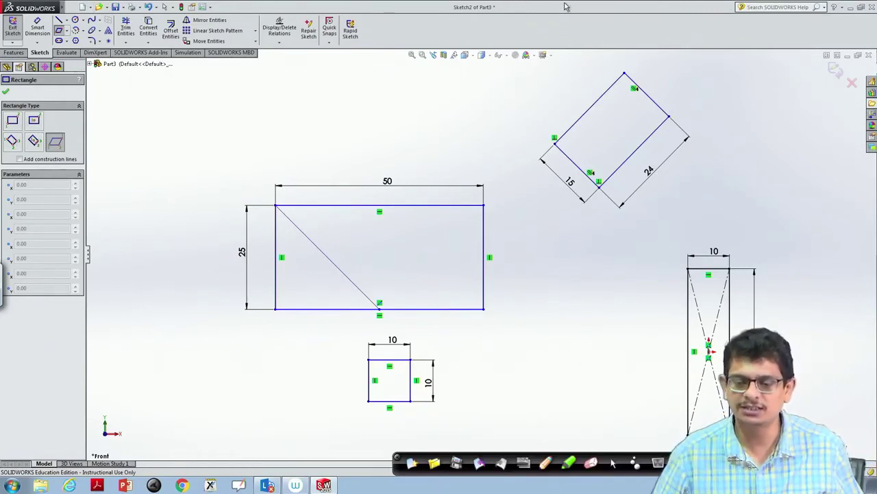
- Restore the window from full screen, then drag its bottom and left edges outward to enlarge it
{"action": "mouse_move", "coordinate": [452, 8]}
{"action": "left_mouse_down"}
{"action": "mouse_move", "coordinate": [502, 13]}
{"action": "mouse_move", "coordinate": [495, 16]}
{"action": "left_mouse_up"}
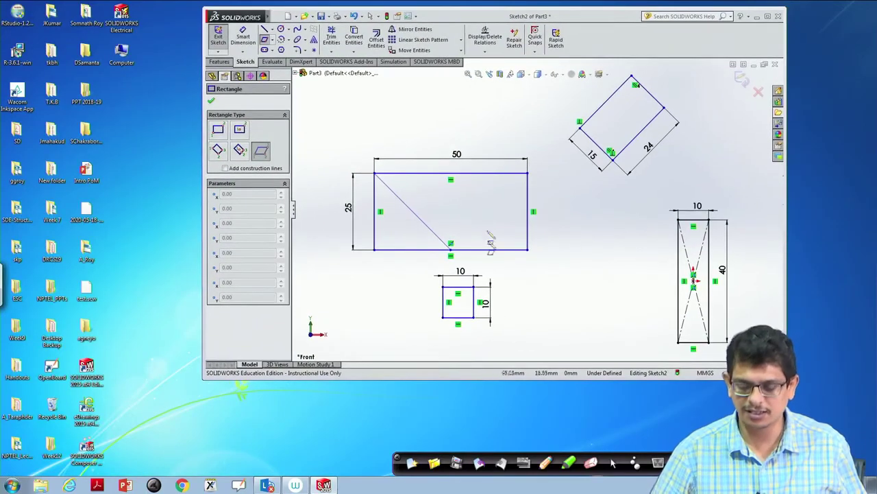
{"action": "left_click_drag", "start_coordinate": [529, 379], "coordinate": [529, 442]}
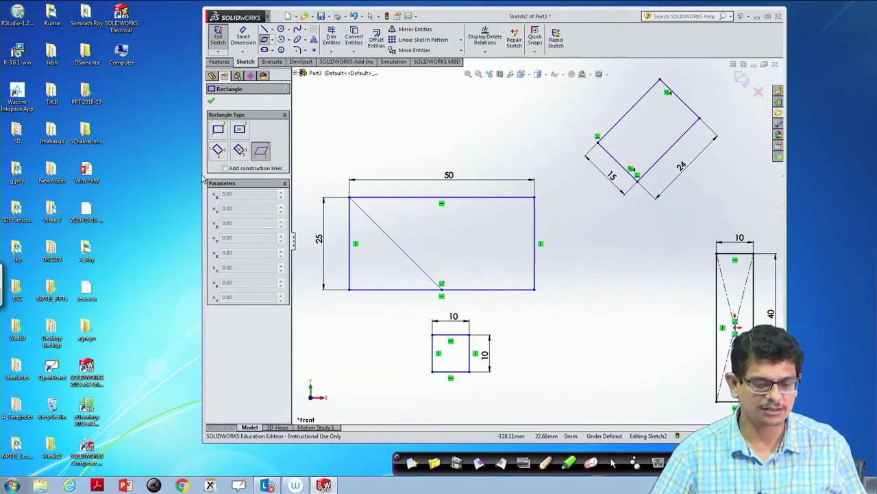
{"action": "left_click_drag", "start_coordinate": [201, 174], "coordinate": [28, 156]}
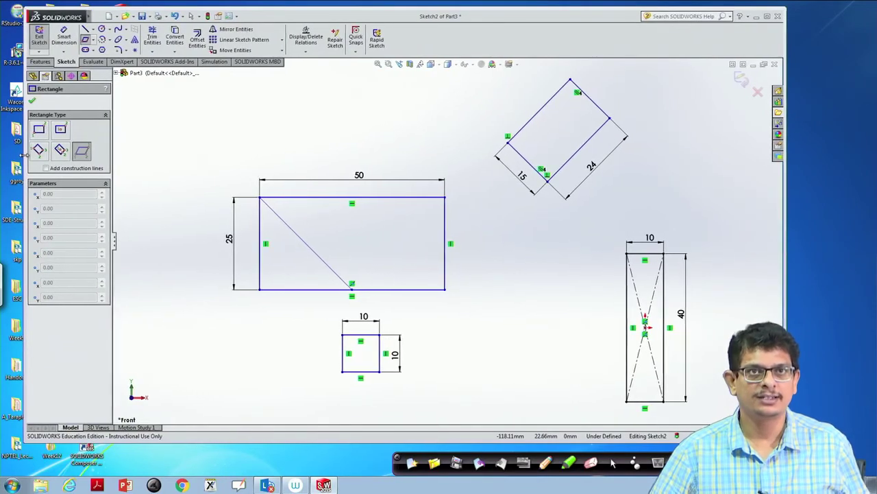
- Drag the window's left border a few more pixels to the left
{"action": "left_click_drag", "start_coordinate": [27, 157], "coordinate": [22, 156]}
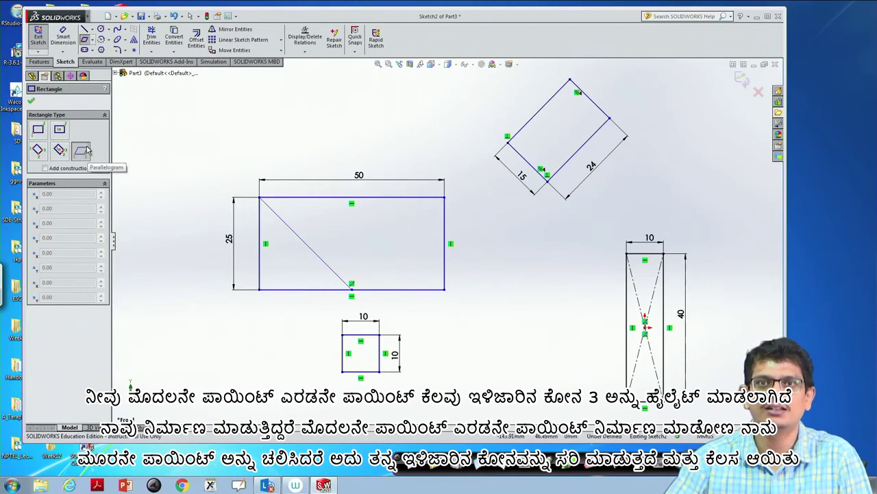
- Draw a parallelogram from three corner points in the upper-left of the canvas
{"action": "left_click", "coordinate": [91, 150]}
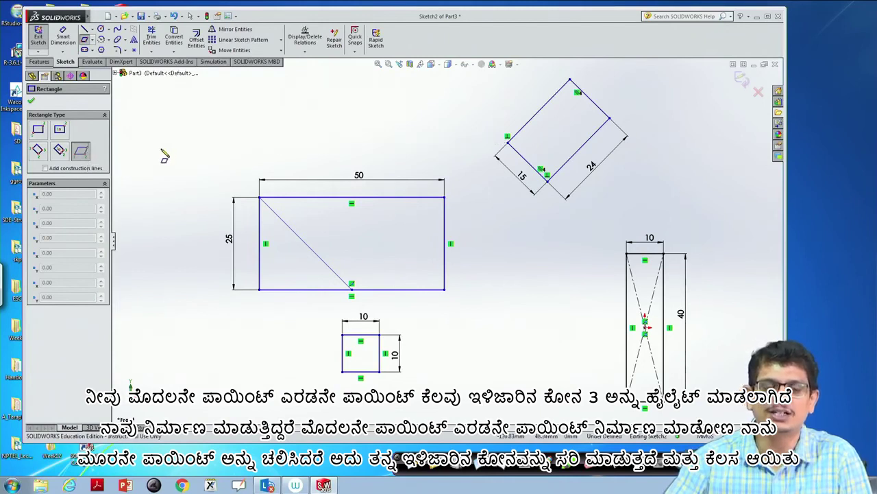
{"action": "left_click", "coordinate": [161, 148]}
{"action": "left_click", "coordinate": [235, 148]}
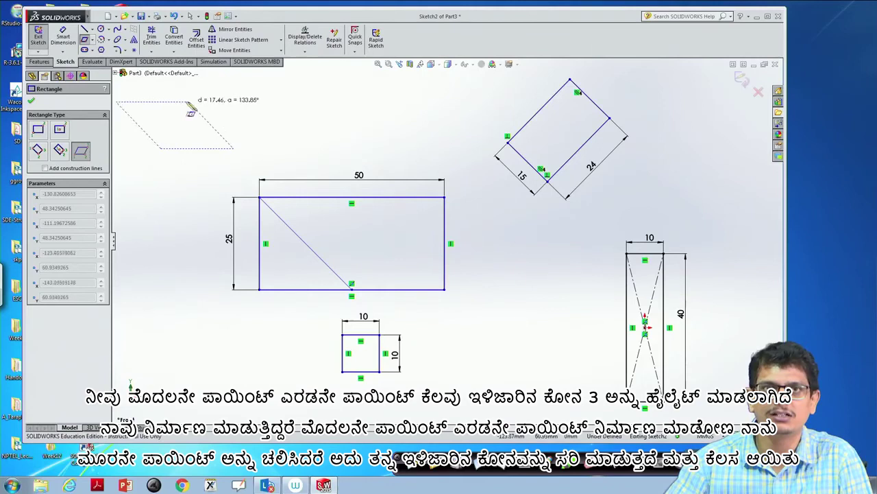
{"action": "left_click", "coordinate": [293, 94]}
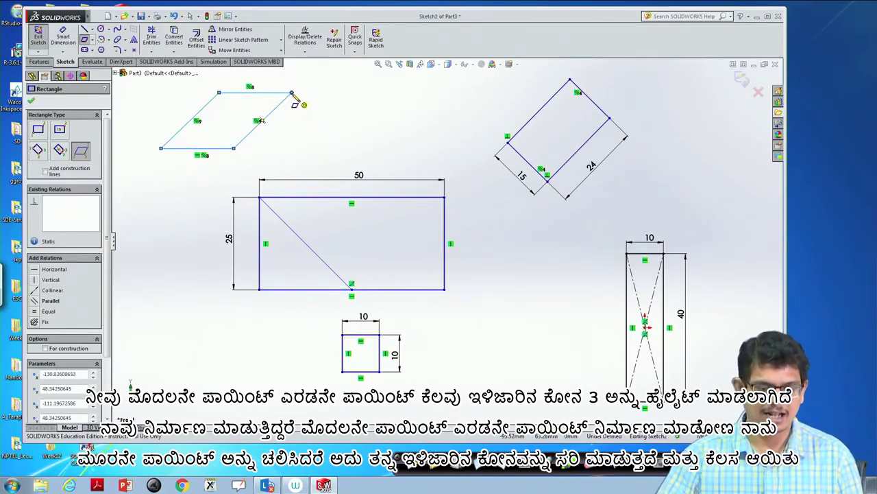
{"action": "key", "text": "Escape"}
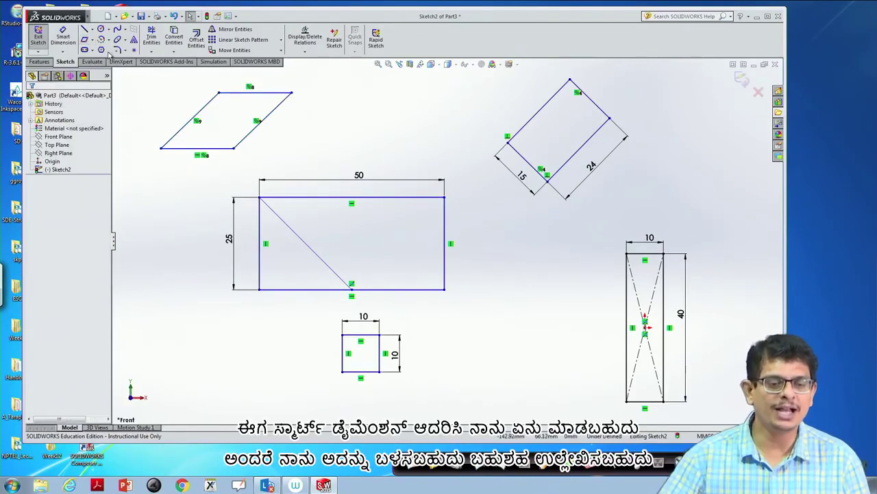
- Start dimensioning the parallelogram's right edge, cancelling the first two attempts
{"action": "left_click", "coordinate": [62, 38]}
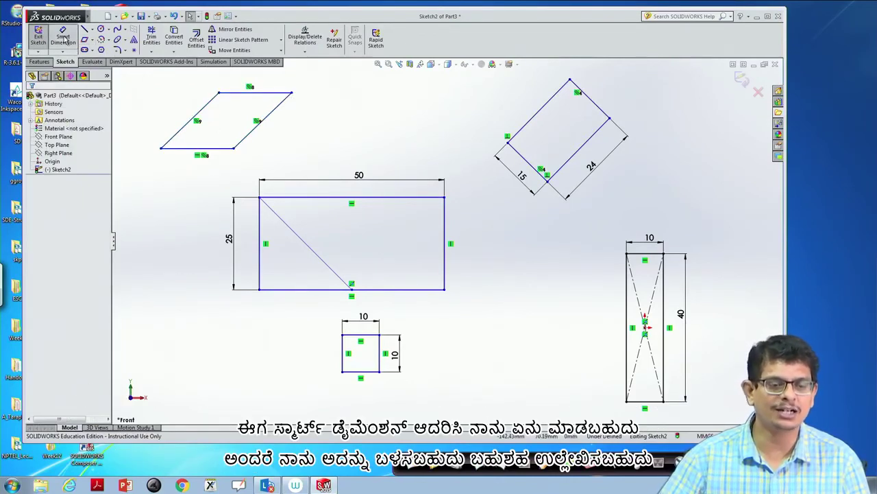
{"action": "left_click", "coordinate": [255, 130]}
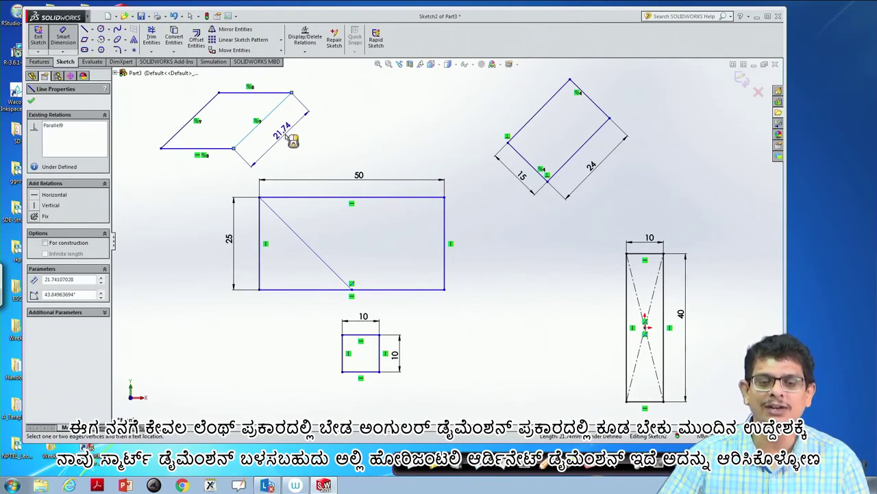
{"action": "key", "text": "Escape"}
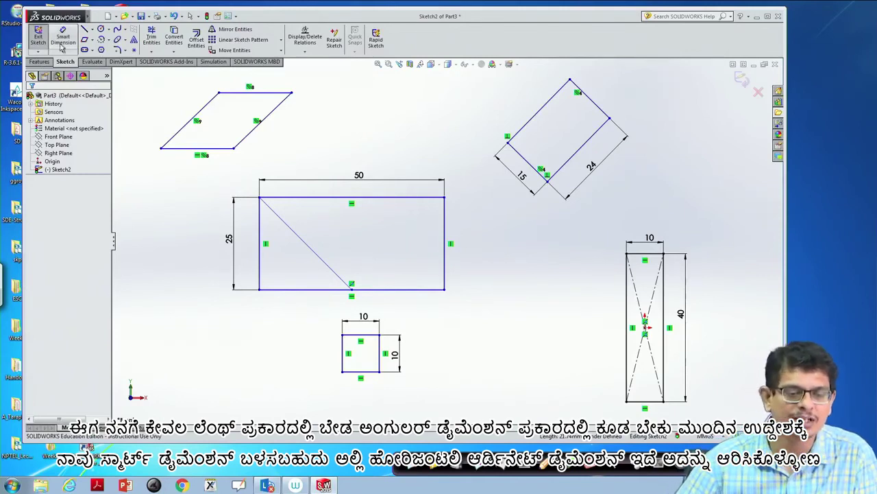
{"action": "left_click", "coordinate": [63, 53]}
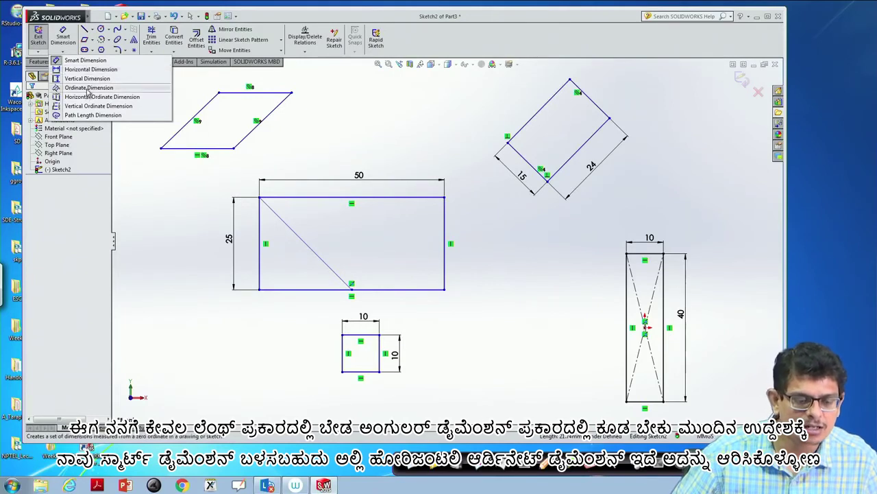
{"action": "left_click", "coordinate": [88, 89]}
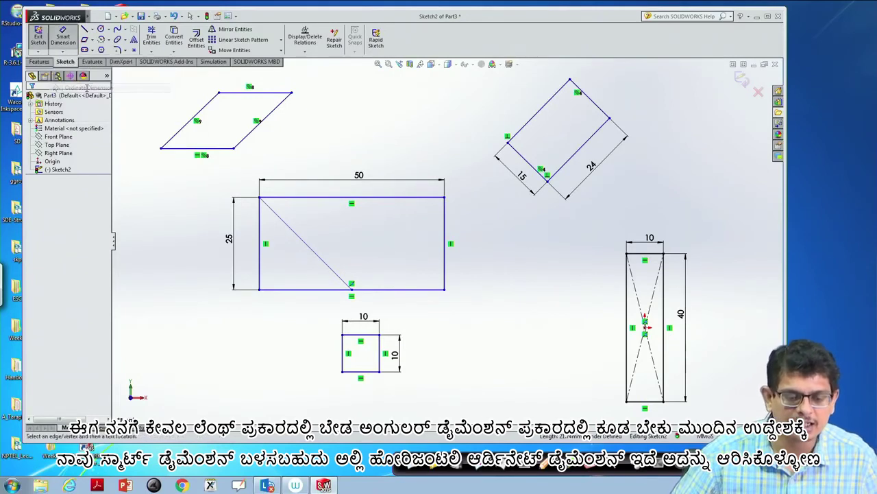
{"action": "left_click", "coordinate": [250, 137]}
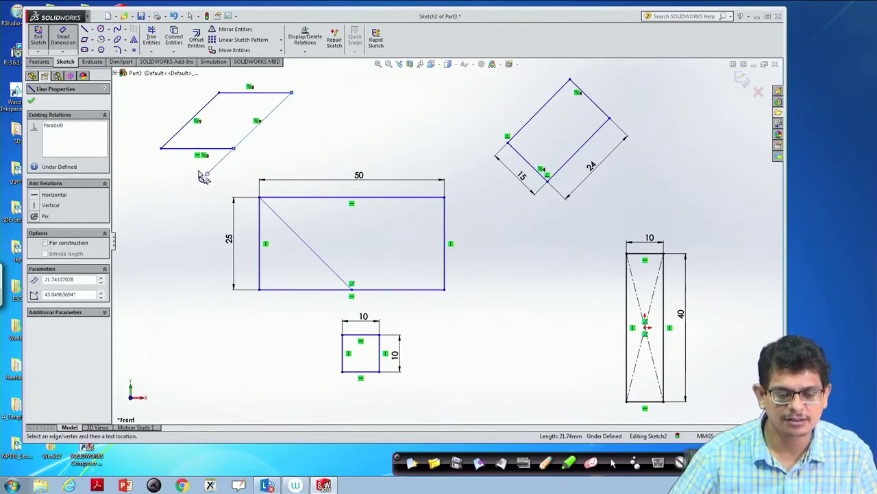
{"action": "key", "text": "Escape"}
- Give the parallelogram's slanted right edge a horizontal dimension of 15
{"action": "left_click", "coordinate": [63, 51]}
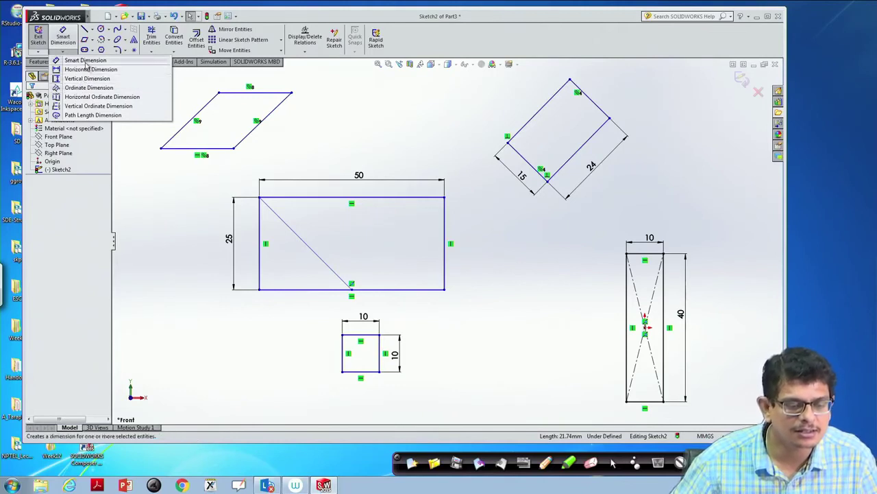
{"action": "left_click", "coordinate": [86, 61]}
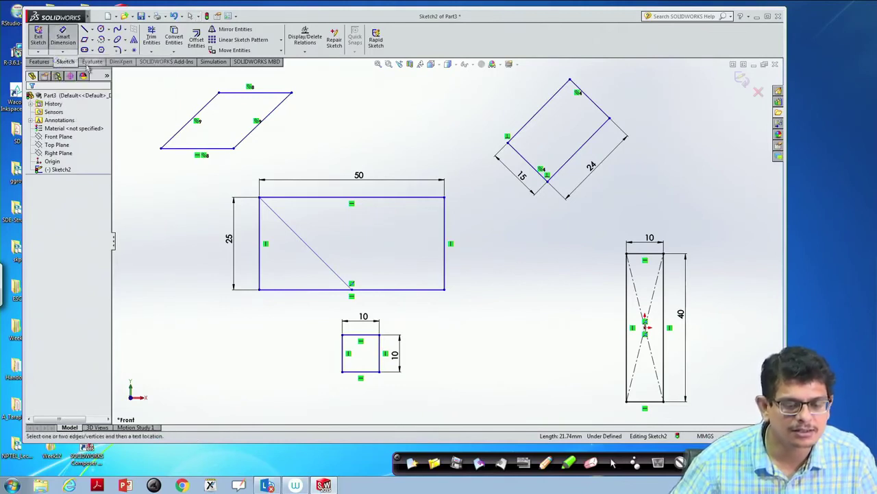
{"action": "left_click", "coordinate": [249, 136]}
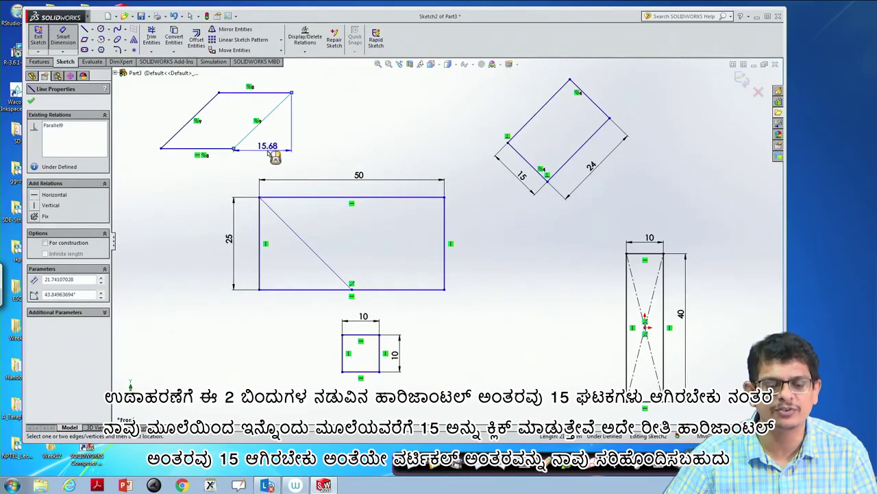
{"action": "left_click", "coordinate": [273, 155]}
{"action": "type", "text": "15"}
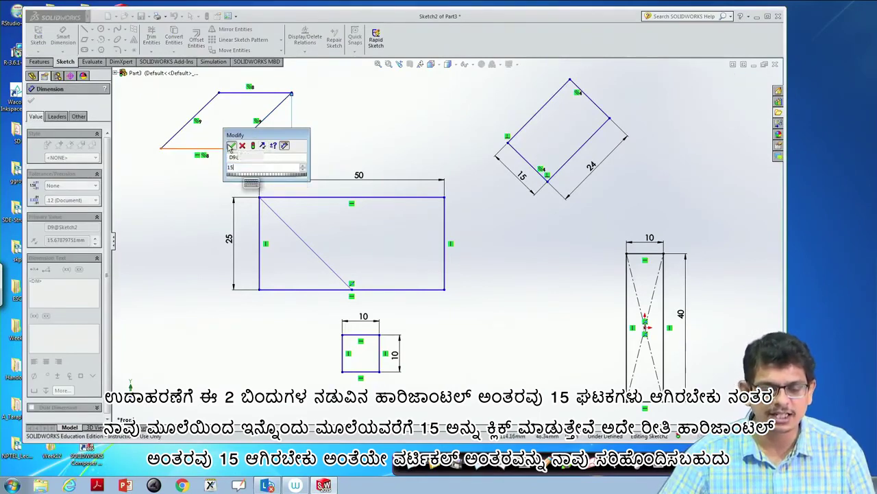
{"action": "left_click", "coordinate": [231, 145]}
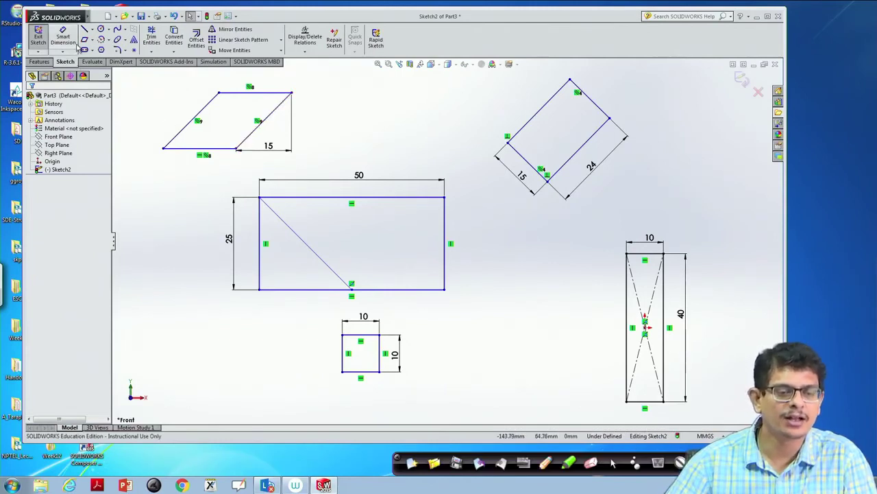
- Draw a two-corner rectangle between the parallelogram and the tilted rectangle
{"action": "left_click", "coordinate": [93, 42]}
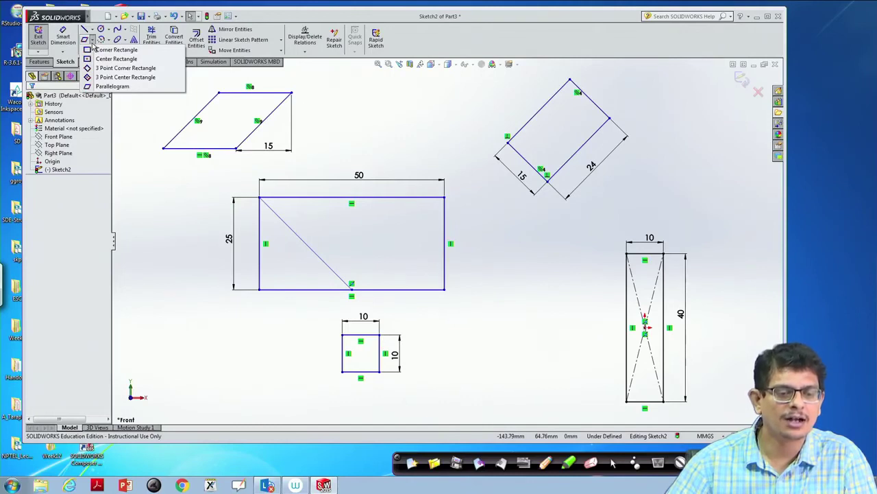
{"action": "left_click", "coordinate": [92, 41]}
{"action": "left_click", "coordinate": [103, 86]}
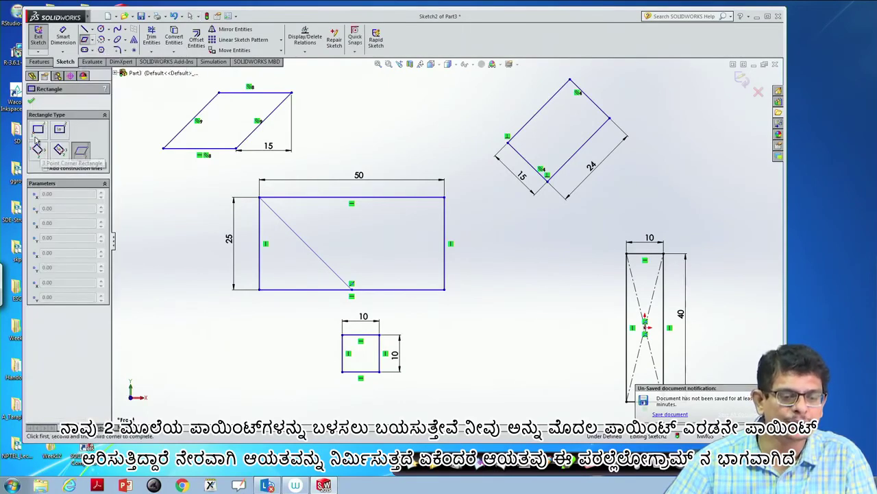
{"action": "left_click", "coordinate": [37, 131]}
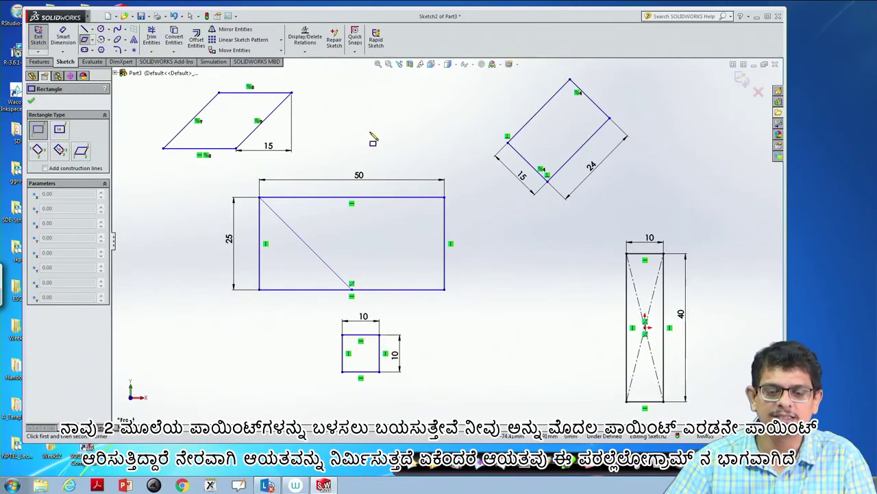
{"action": "left_click", "coordinate": [369, 132]}
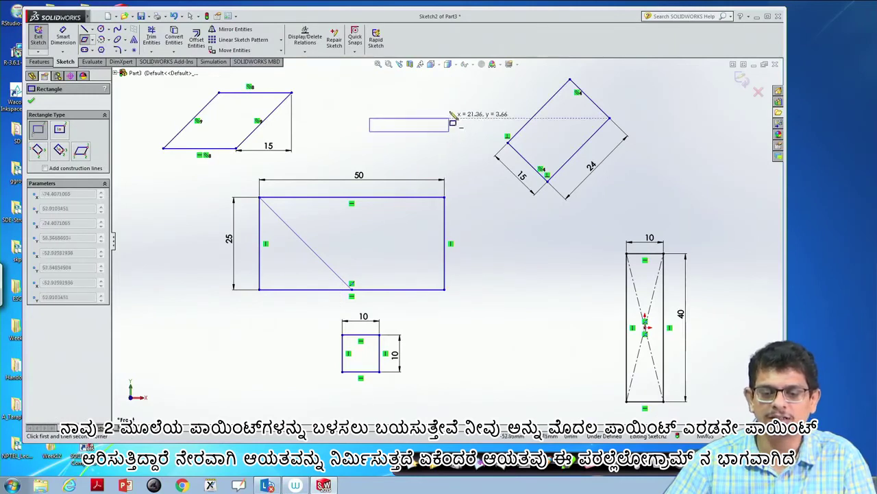
{"action": "left_click", "coordinate": [461, 90]}
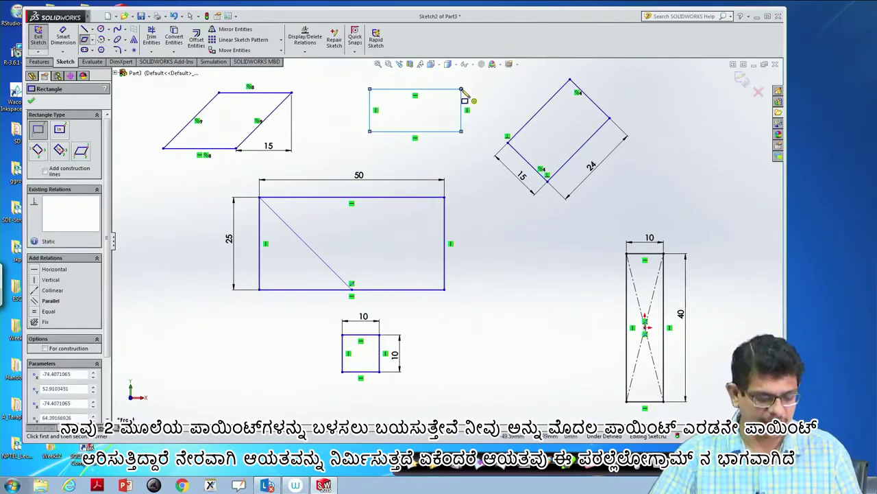
{"action": "key", "text": "Escape"}
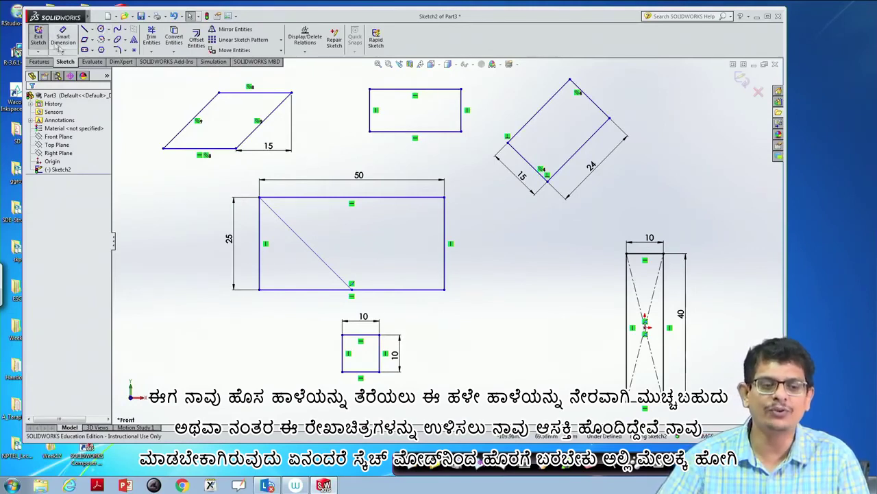
- Exit the sketch and open the Save As dialog on the Desktop
{"action": "left_click", "coordinate": [744, 81]}
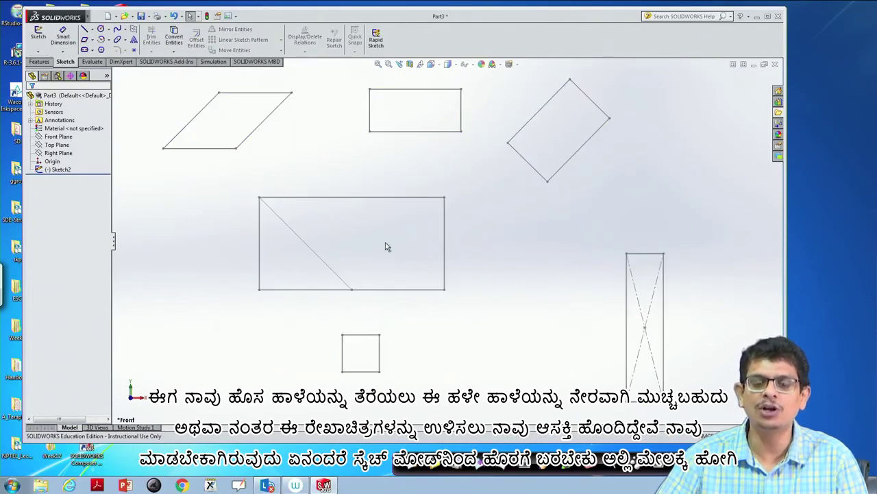
{"action": "left_click", "coordinate": [98, 16]}
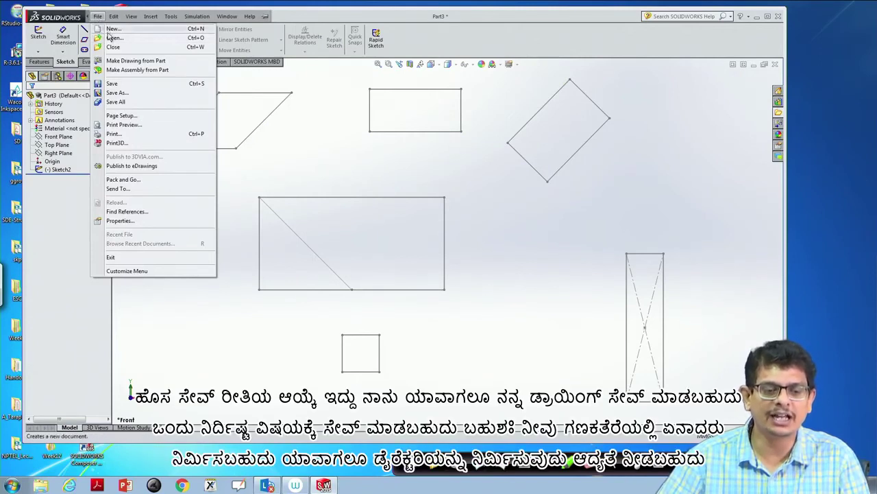
{"action": "left_click", "coordinate": [109, 84]}
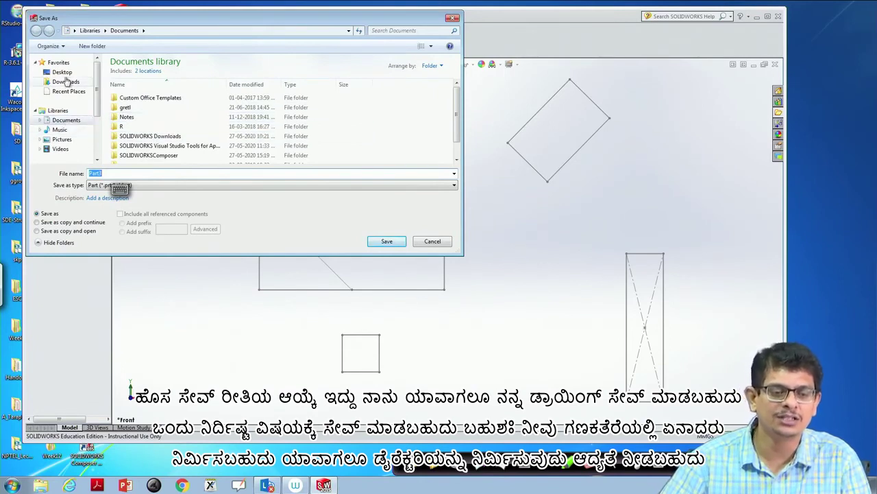
{"action": "left_click", "coordinate": [62, 72]}
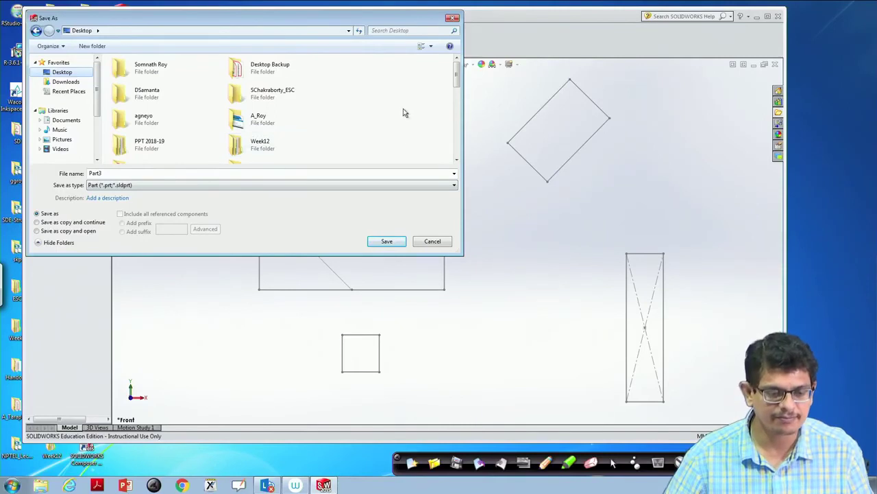
- Create a new Desktop folder named Drawing_prac
{"action": "left_click", "coordinate": [97, 48]}
{"action": "type", "text": "Dr"}
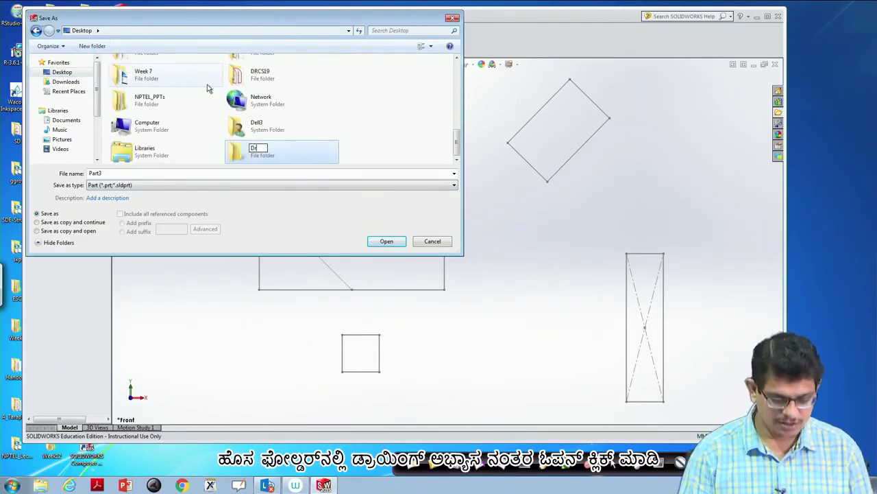
{"action": "type", "text": "awe"}
{"action": "key", "text": "BackSpace"}
{"action": "type", "text": "ing_prac"}
{"action": "key", "text": "Return"}
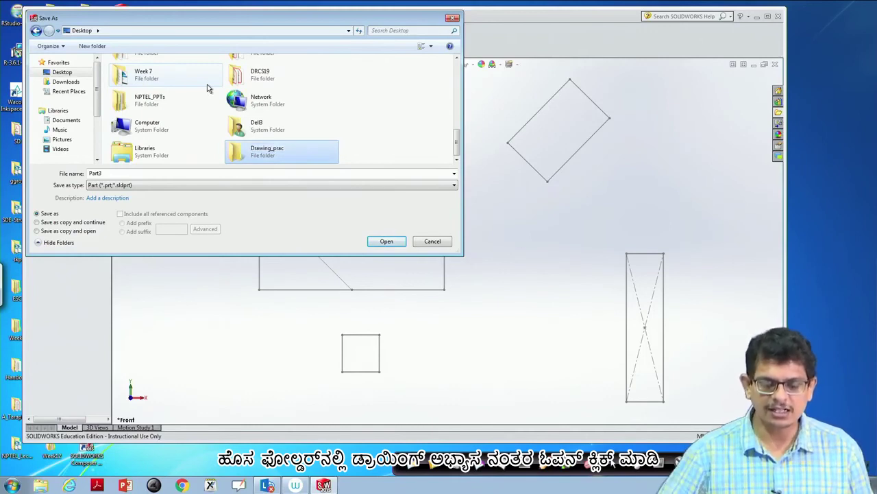
- Save the part as Part1_2D, a Part (*.sldprt) file, inside Drawing_prac
{"action": "left_click", "coordinate": [386, 242]}
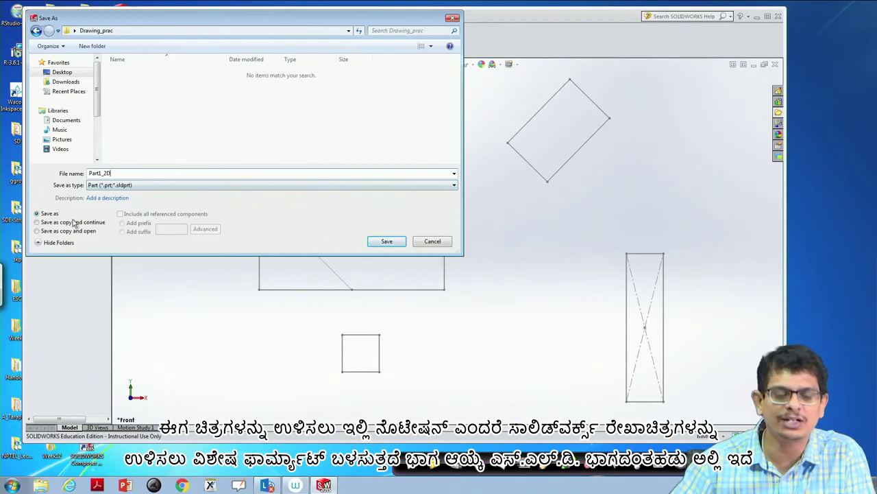
{"action": "left_click", "coordinate": [110, 185]}
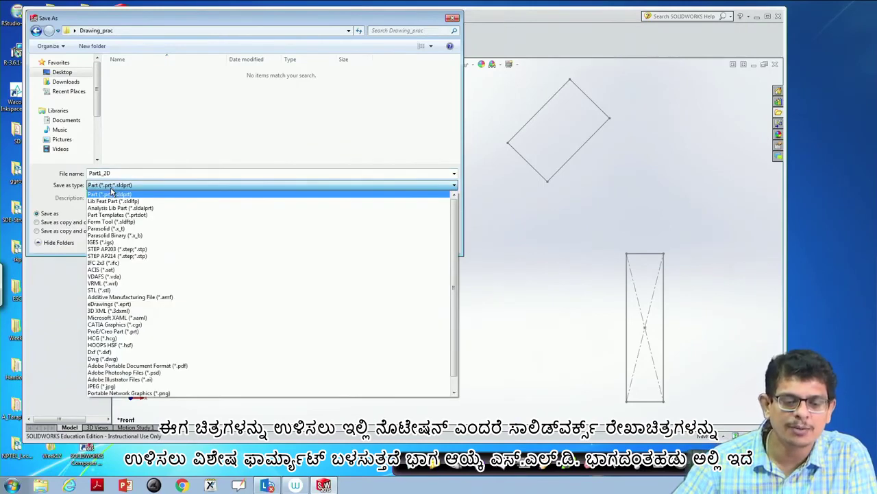
{"action": "left_click", "coordinate": [113, 188]}
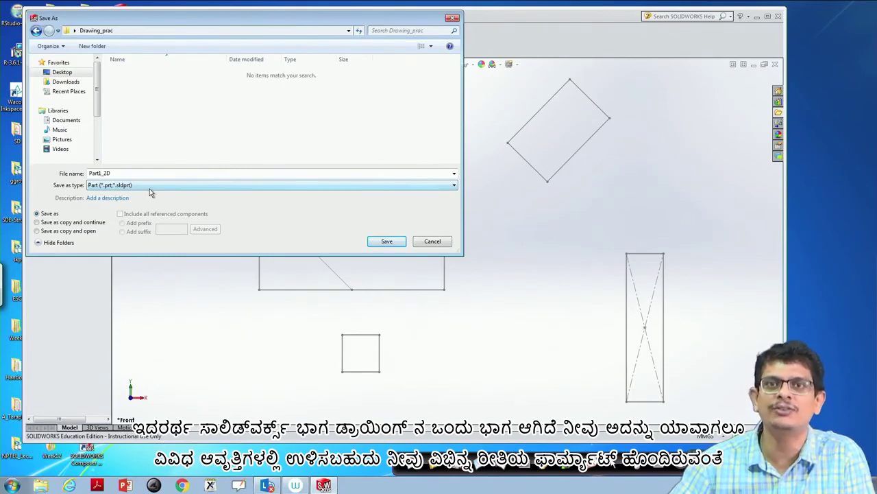
{"action": "left_click", "coordinate": [153, 187]}
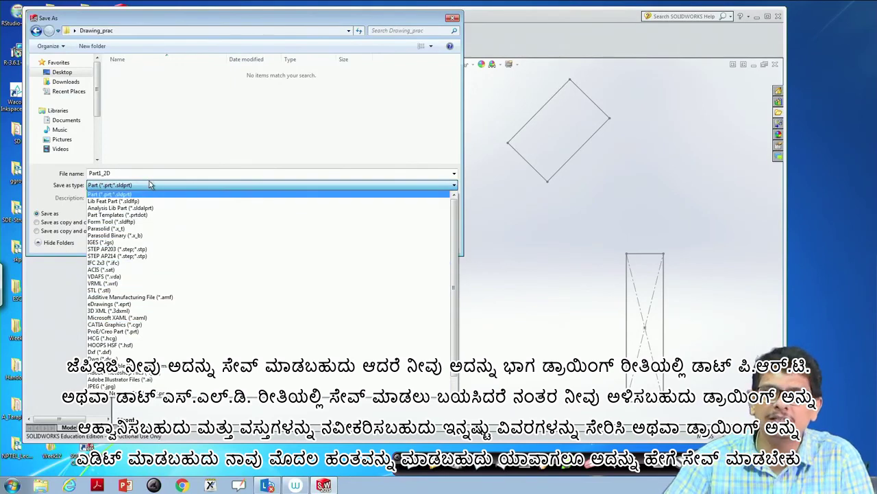
{"action": "left_click", "coordinate": [150, 185]}
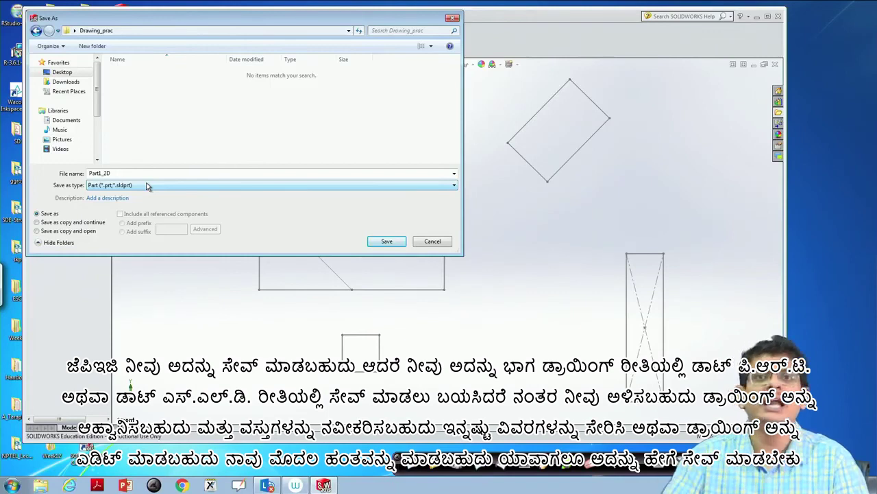
{"action": "left_click", "coordinate": [386, 242]}
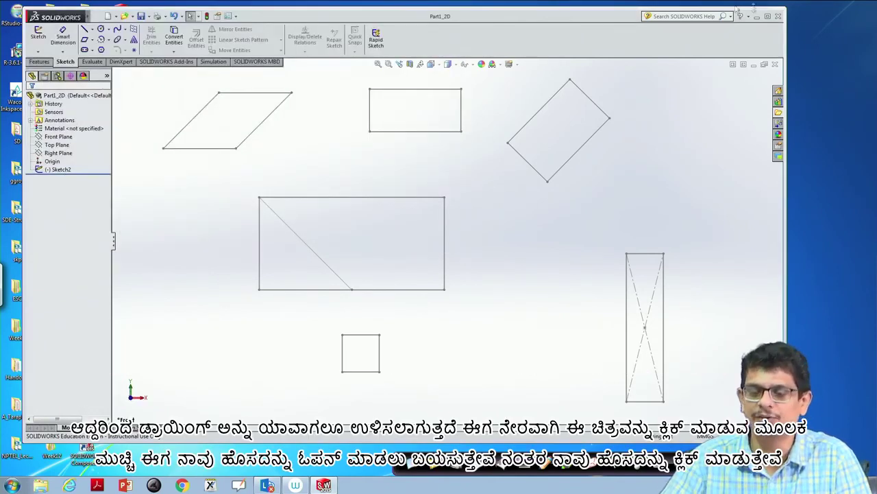
- Close Part1_2D and bring up the File menu's recent-file list
{"action": "left_click", "coordinate": [775, 64]}
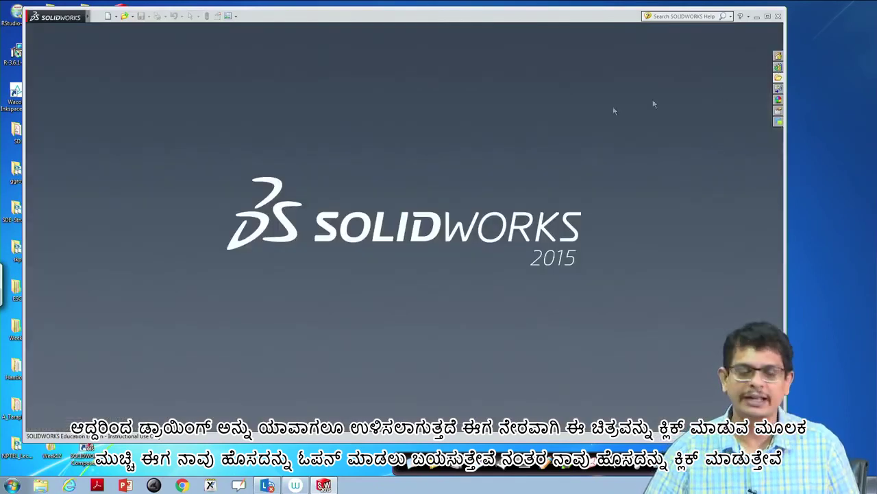
{"action": "left_click", "coordinate": [97, 15]}
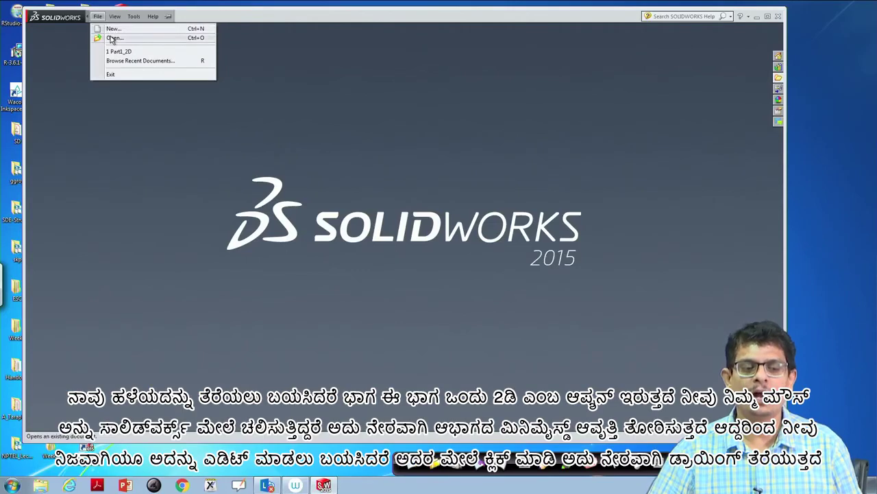
{"action": "mouse_move", "coordinate": [119, 52]}
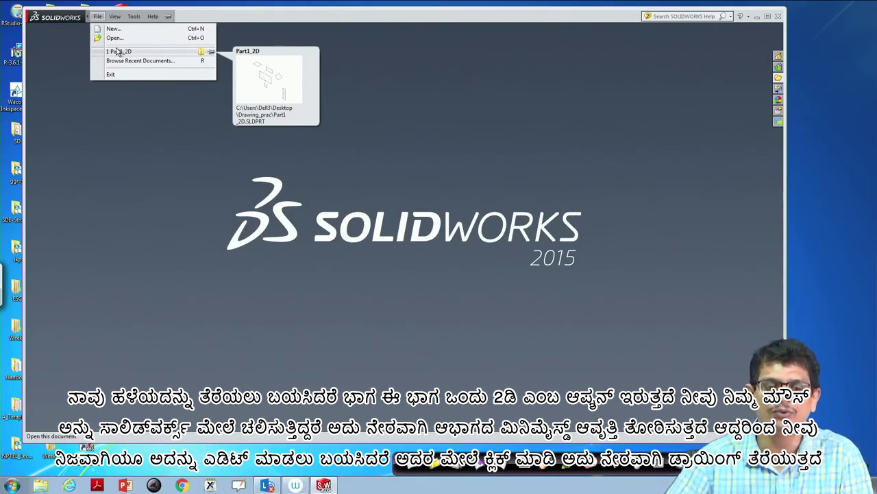
- Reopen Part1_2D from the File menu's recent files list
{"action": "left_click", "coordinate": [118, 52]}
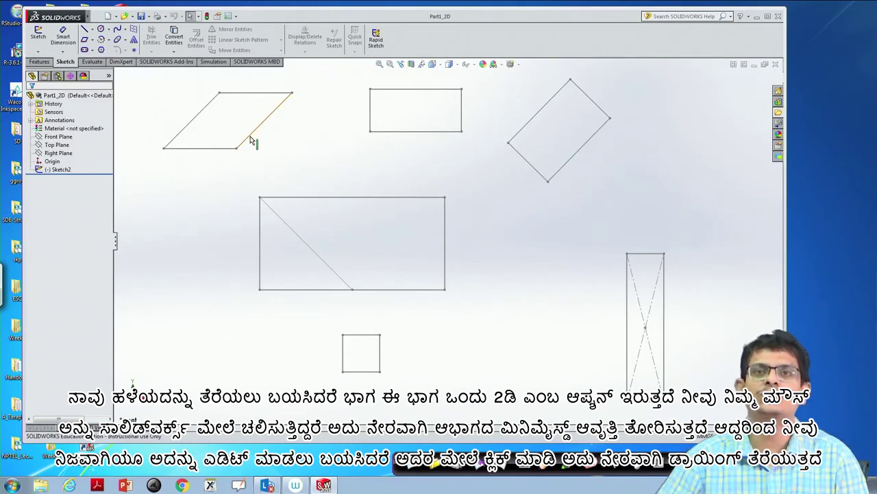